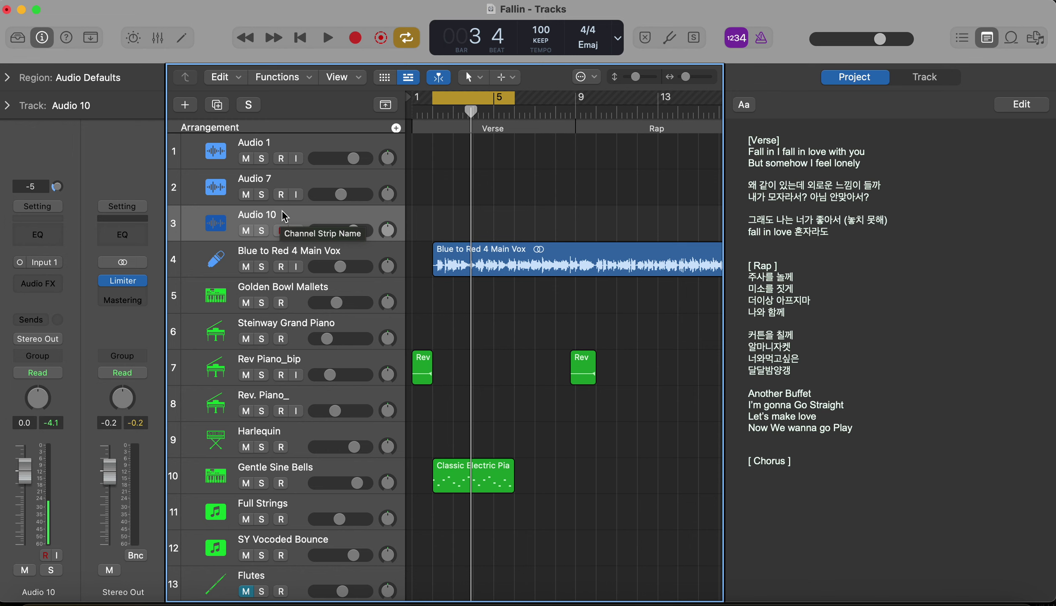
# Record a short vocal take on the Audio 10 track starting at bar 2.
pyautogui.press('Return')
pyautogui.press('space')
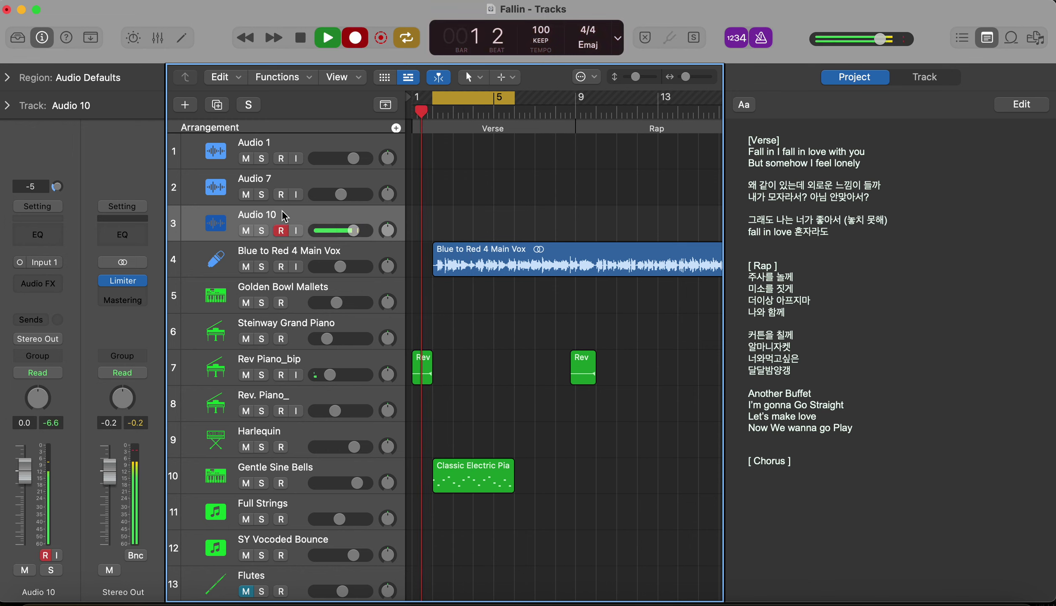
pyautogui.press('space')
pyautogui.press('r')
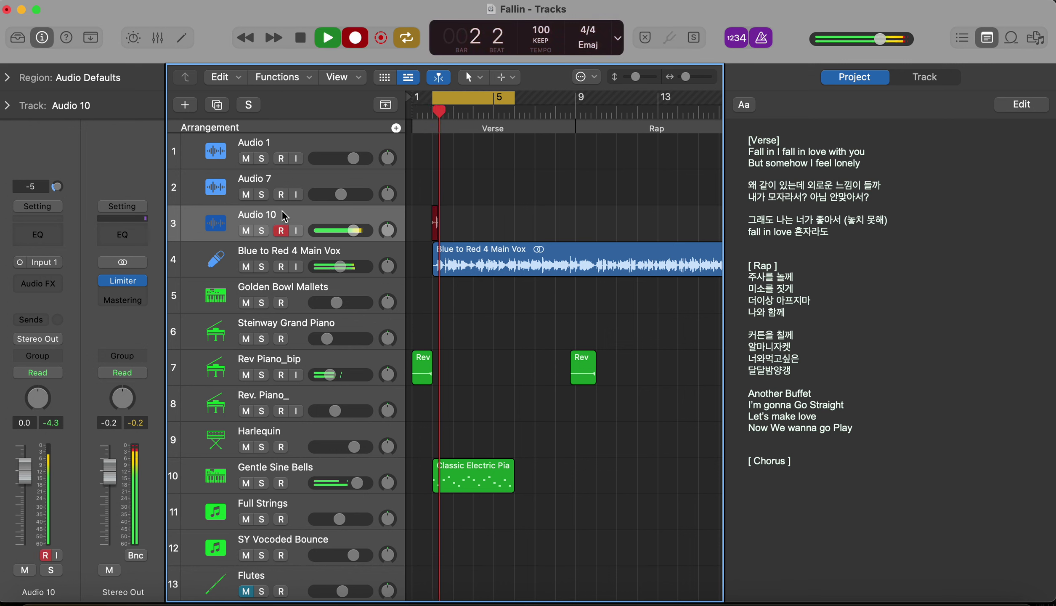
pyautogui.press('space')
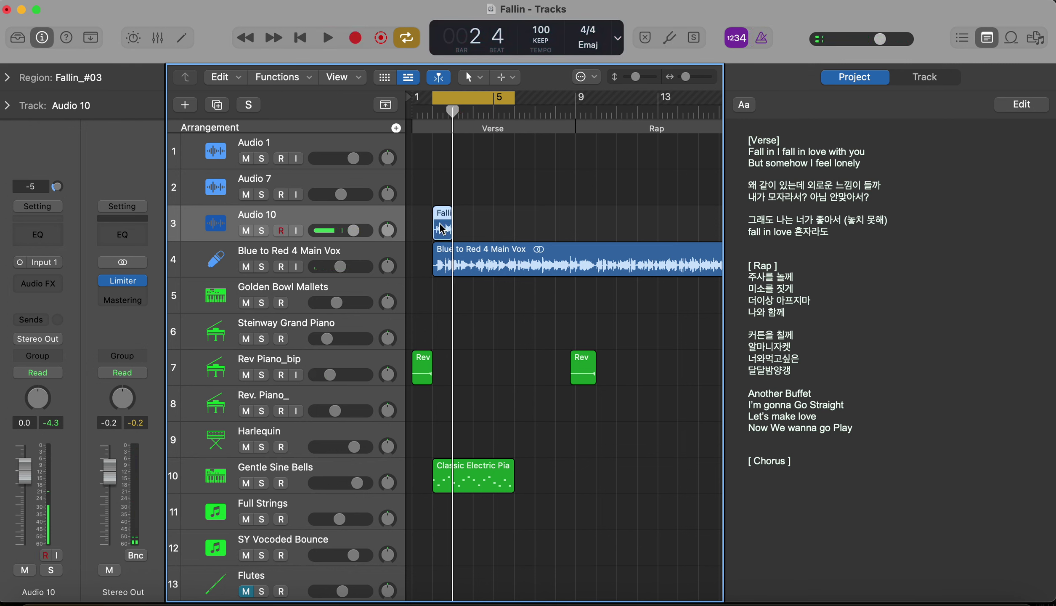
# Play back the new take and lower the Audio 10 track volume to -10.8 dB.
pyautogui.press('space')
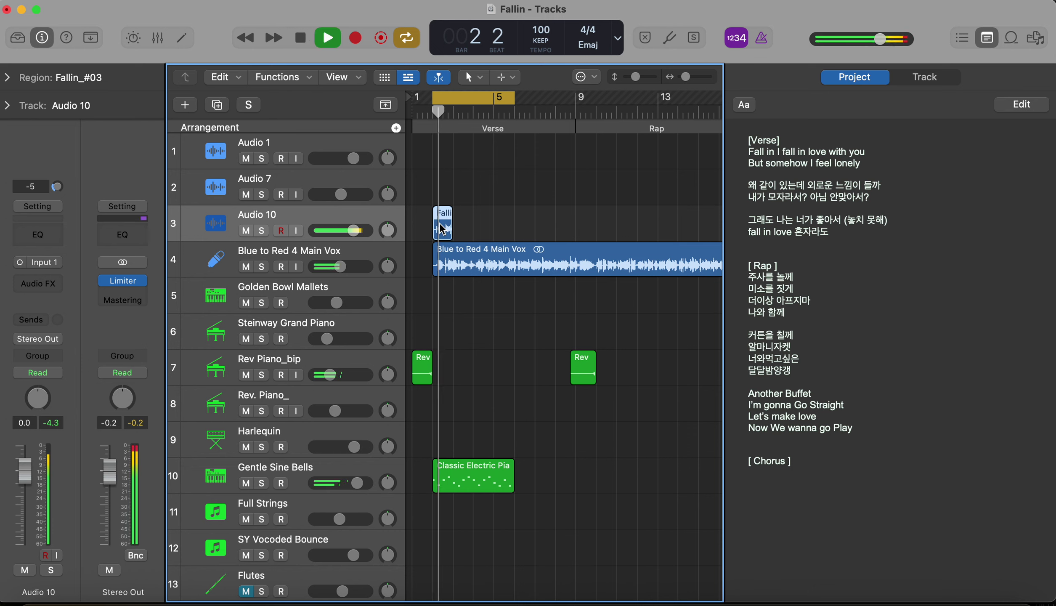
pyautogui.press('space')
pyautogui.moveTo(354, 230); pyautogui.dragTo(292, 234)
pyautogui.press('space')
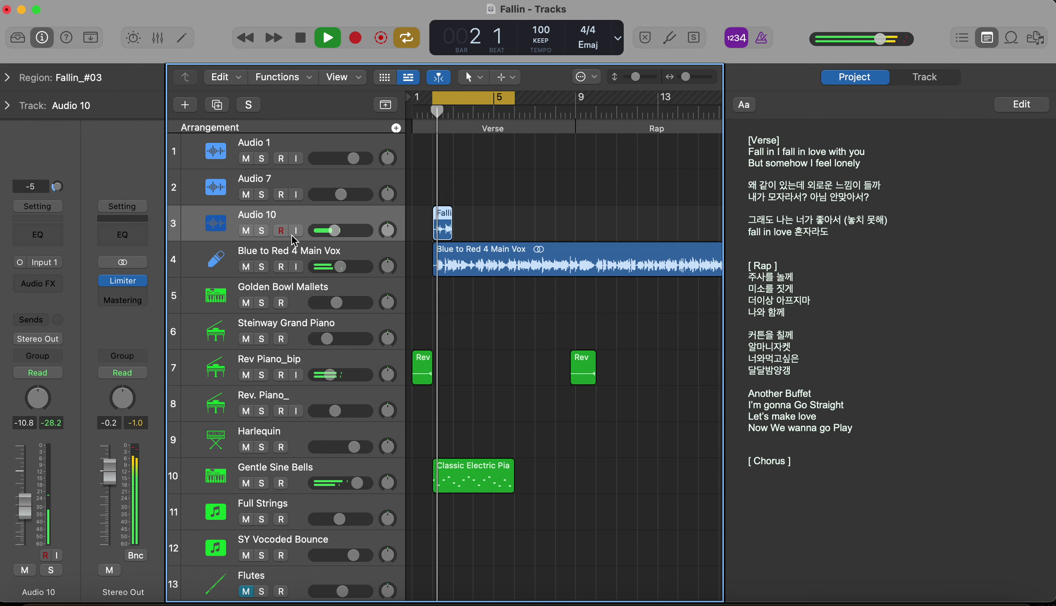
pyautogui.press('space')
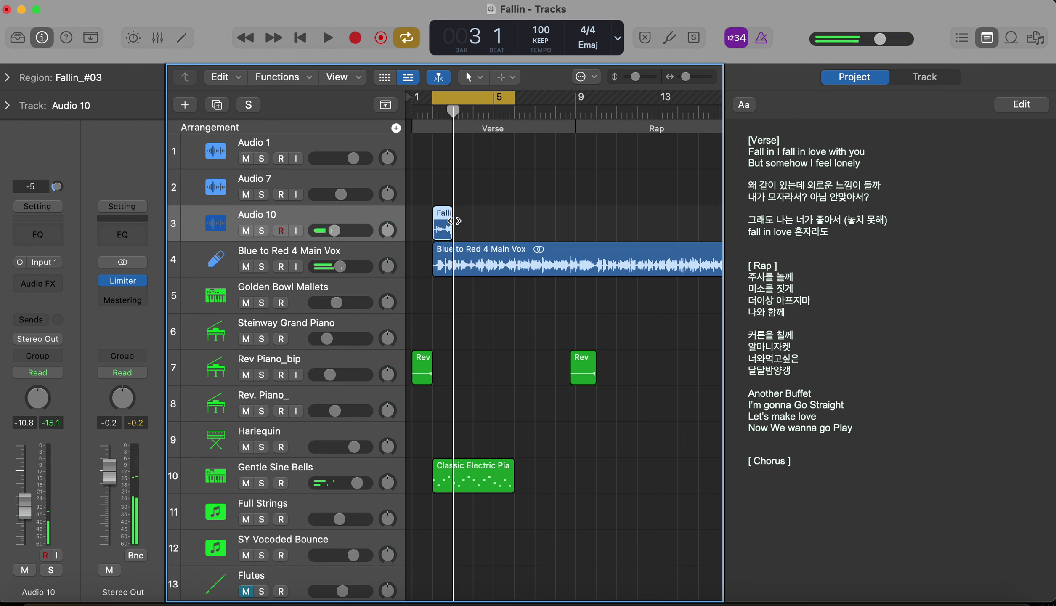
# Move the recorded region from Audio 10 up to the Audio 7 track at bar 2 and play it back.
pyautogui.moveTo(443, 225); pyautogui.dragTo(442, 199)
pyautogui.press('space')
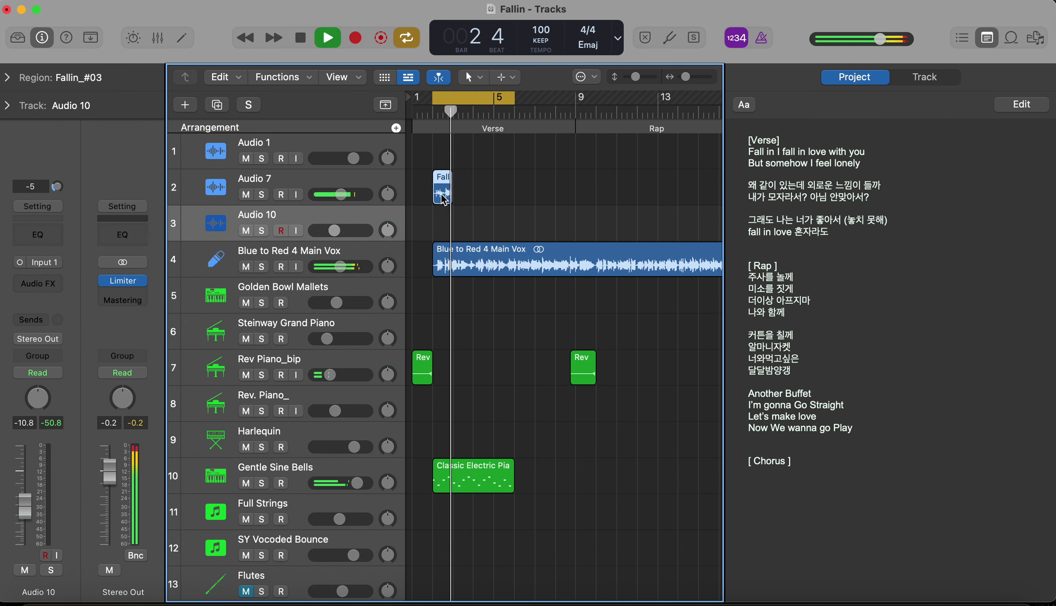
pyautogui.press('space')
# Duplicate the Audio 7 track with its channel settings and select the new Audio 8 track.
pyautogui.click(305, 176)
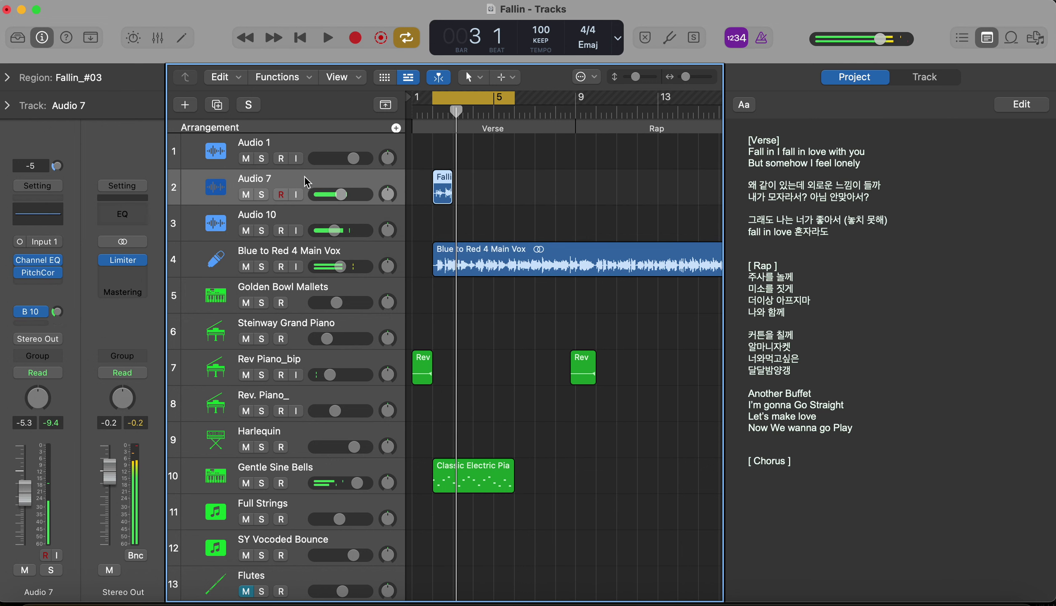
pyautogui.click(216, 105)
pyautogui.click(302, 248)
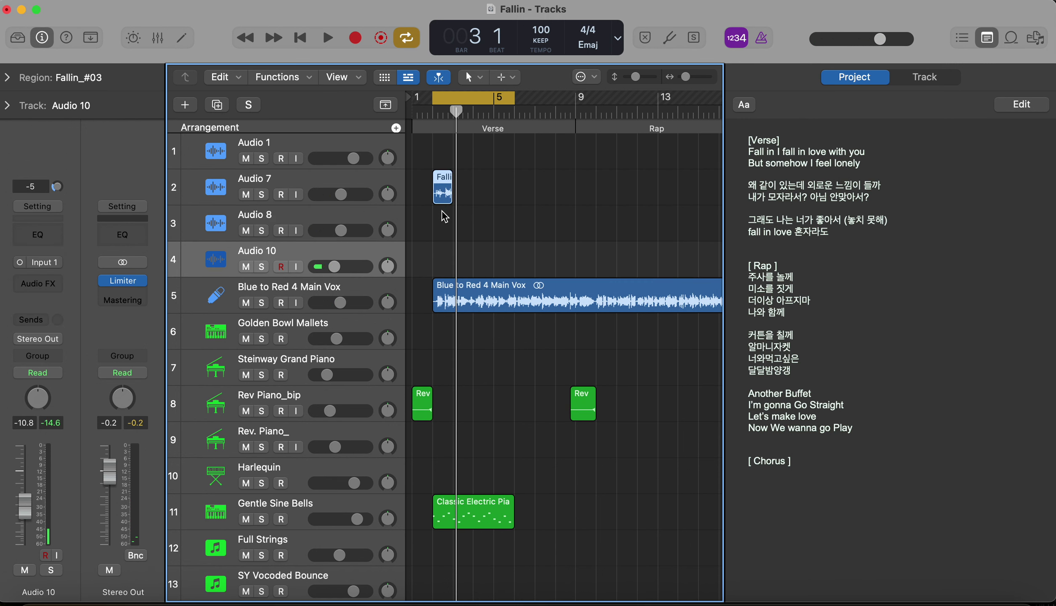
pyautogui.click(285, 215)
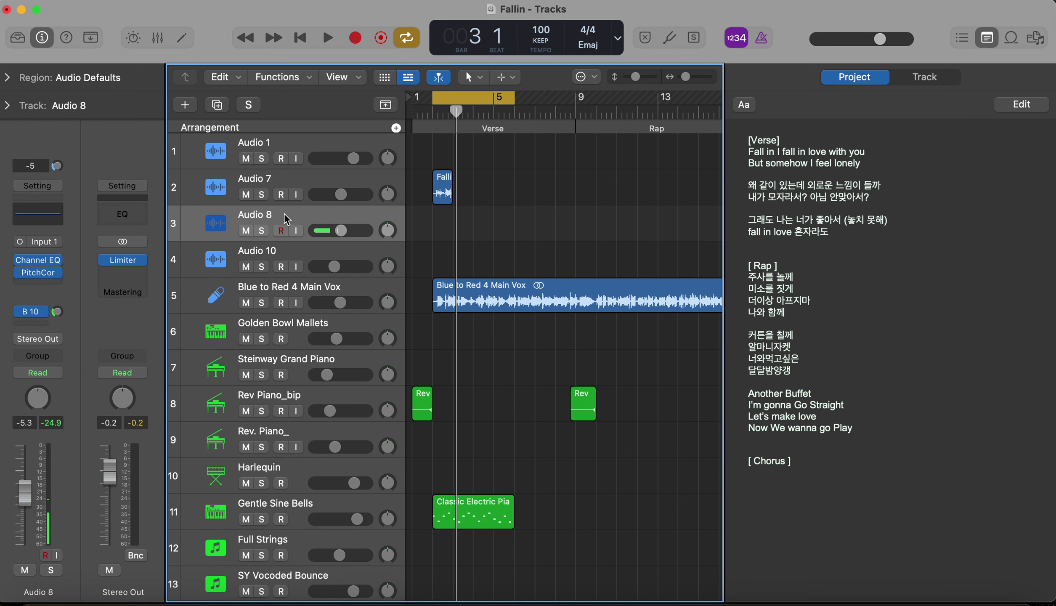
# Mute the Audio 7 track, lower its volume to -15.0 dB and play the song from bar 2.
pyautogui.press('space')
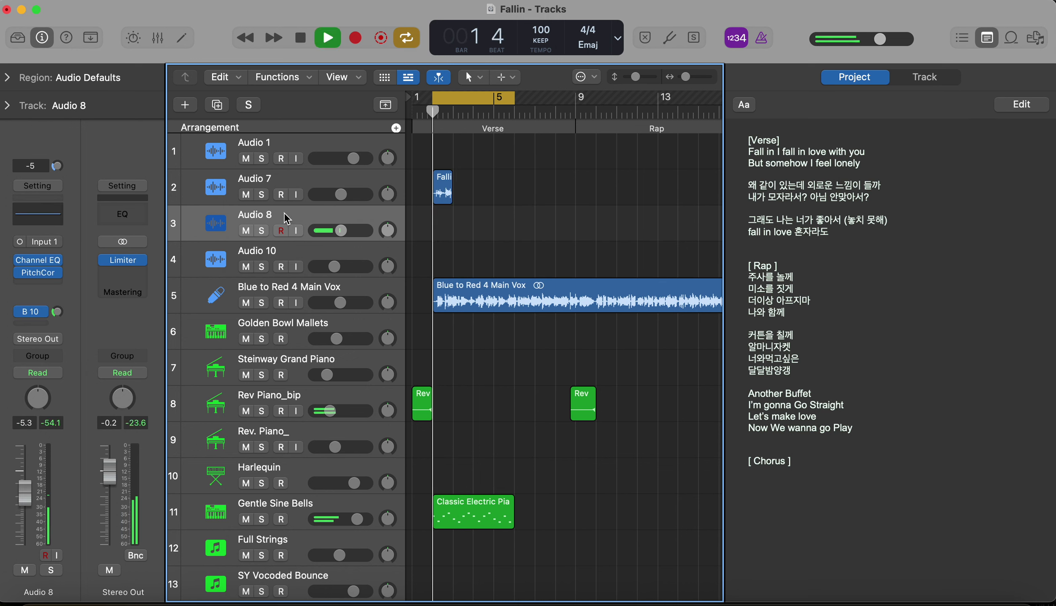
pyautogui.click(247, 195)
pyautogui.press('space')
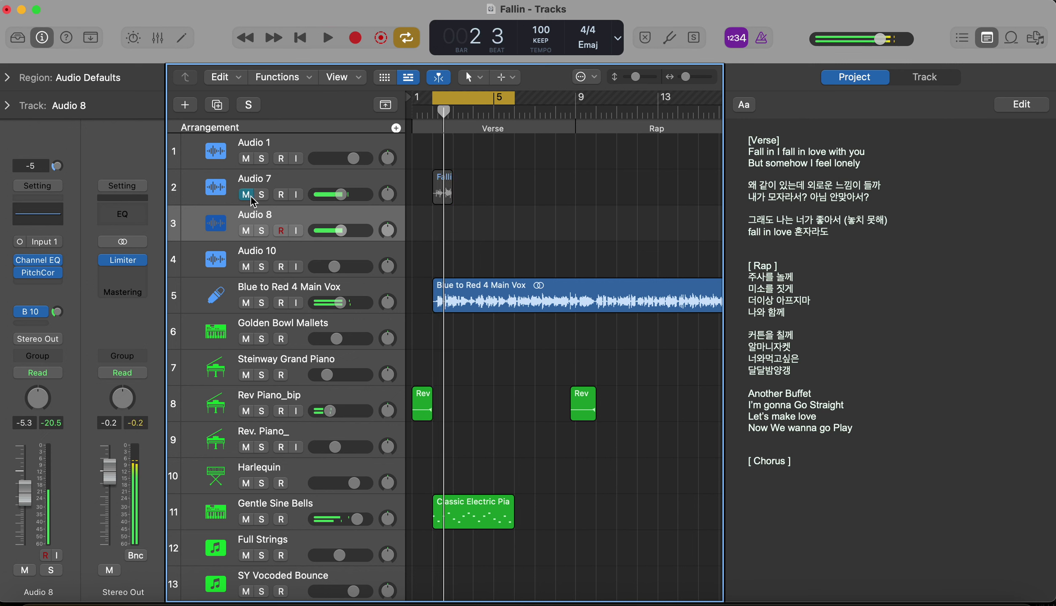
pyautogui.moveTo(343, 194); pyautogui.dragTo(302, 194)
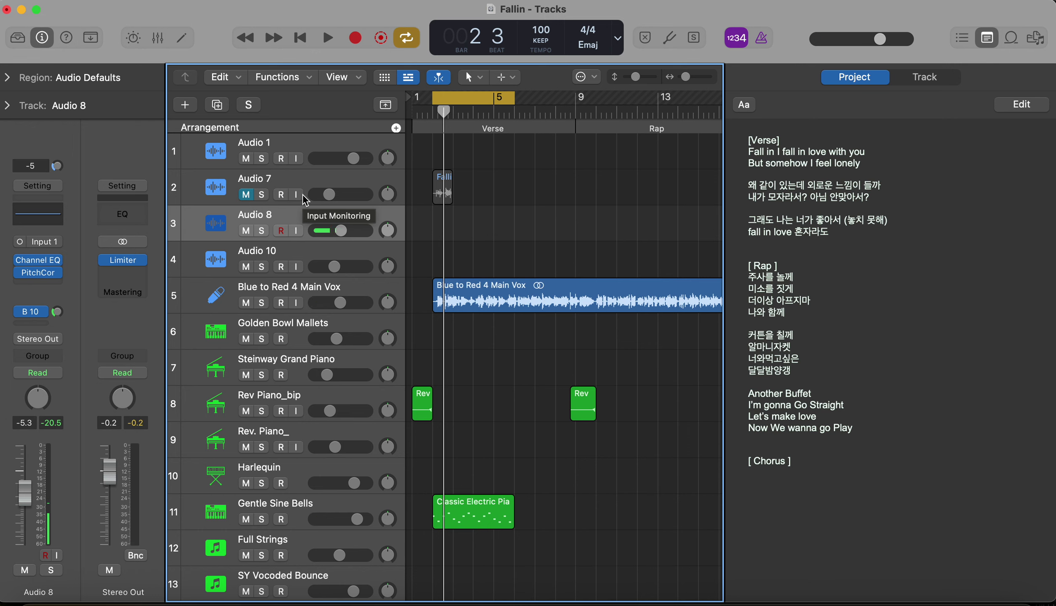
pyautogui.press('space')
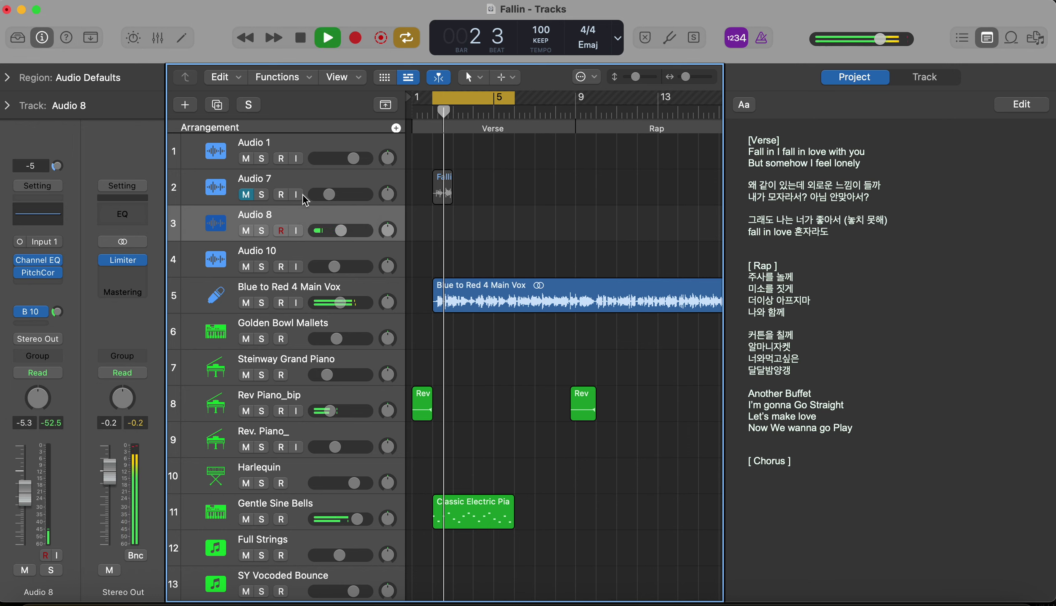
# Record a vocal take on the Audio 8 track from bar 2 and play it back.
pyautogui.press('space')
pyautogui.press('r')
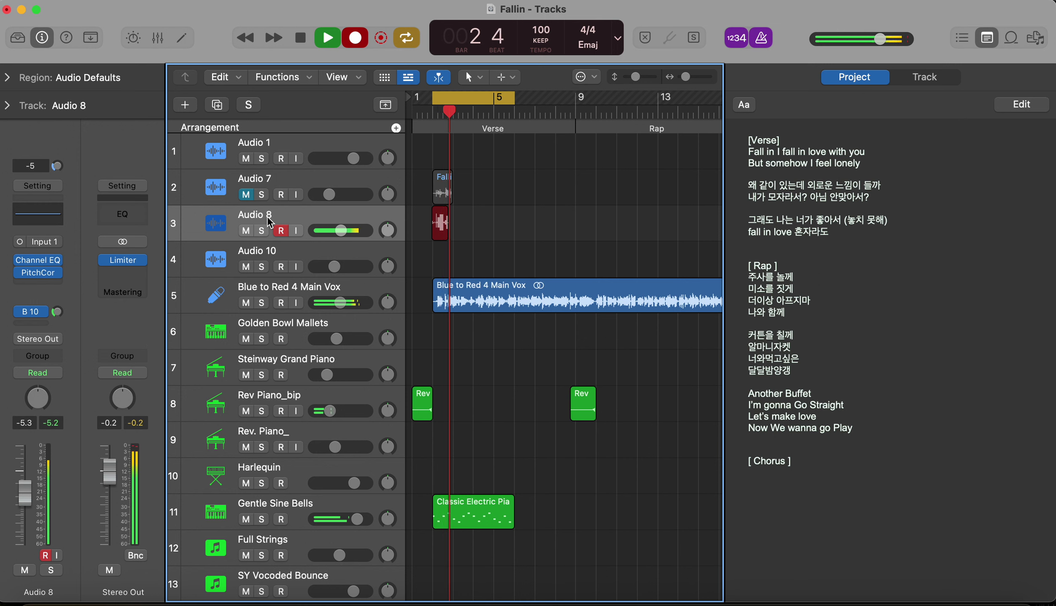
pyautogui.press('space')
pyautogui.press('space')
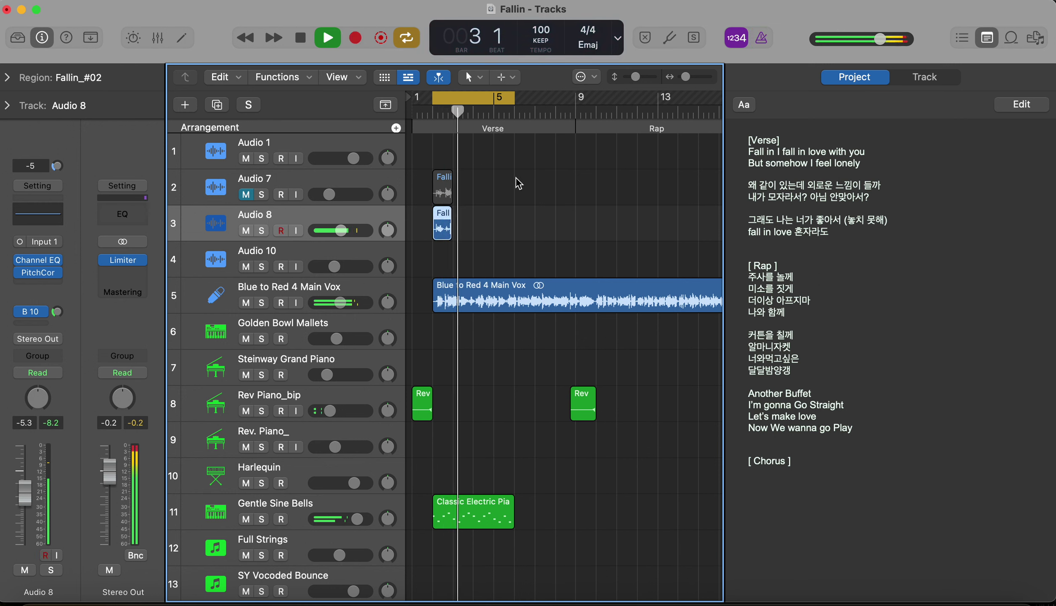
pyautogui.press('space')
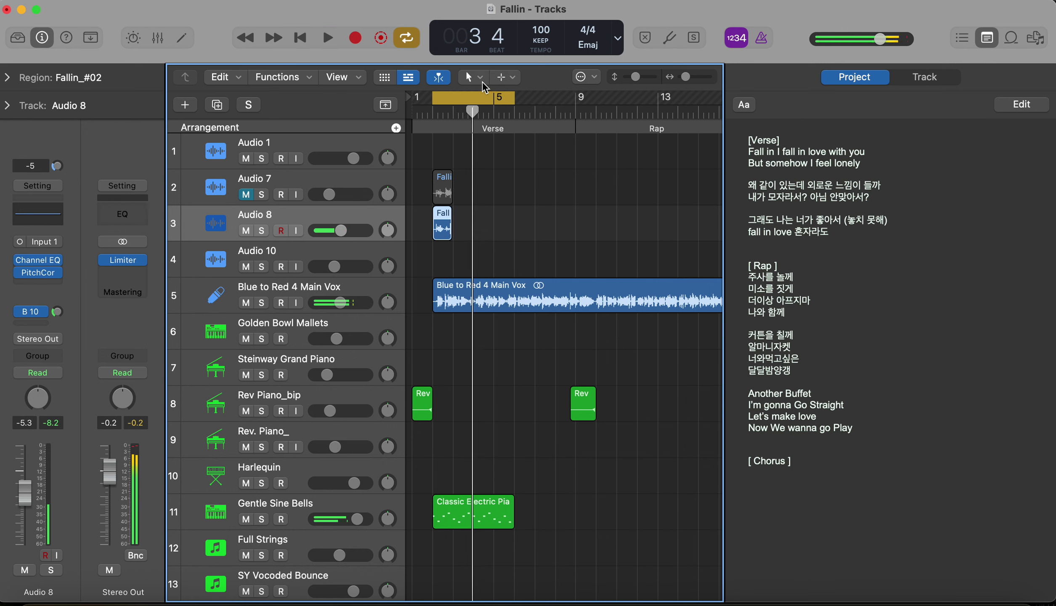
# Shift the cycle range to start at bar 4, then record and play back a second vocal take on Audio 8 there.
pyautogui.moveTo(471, 101); pyautogui.dragTo(508, 100)
pyautogui.press('space')
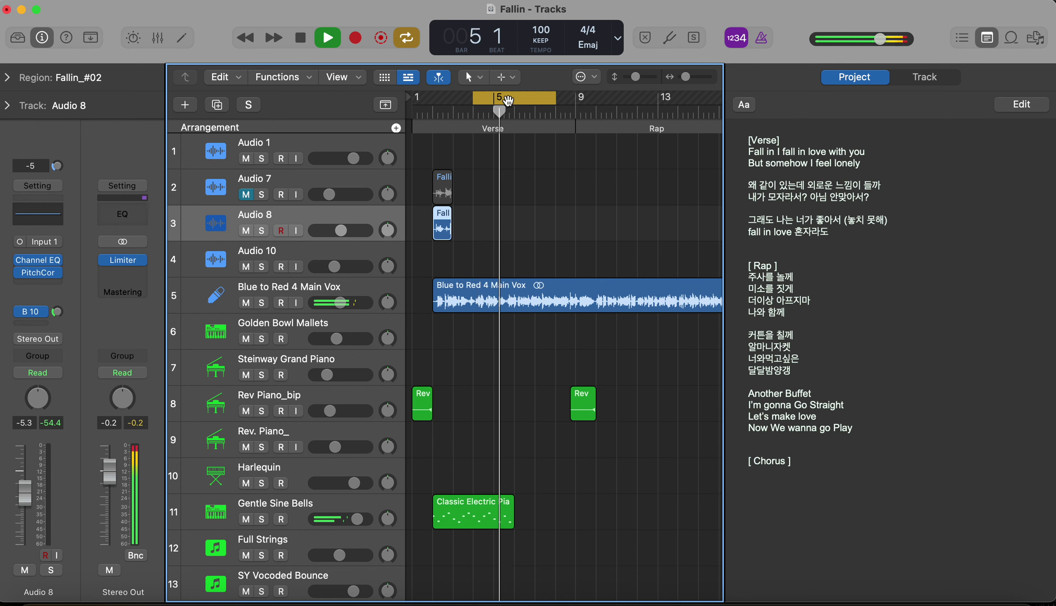
pyautogui.press('space')
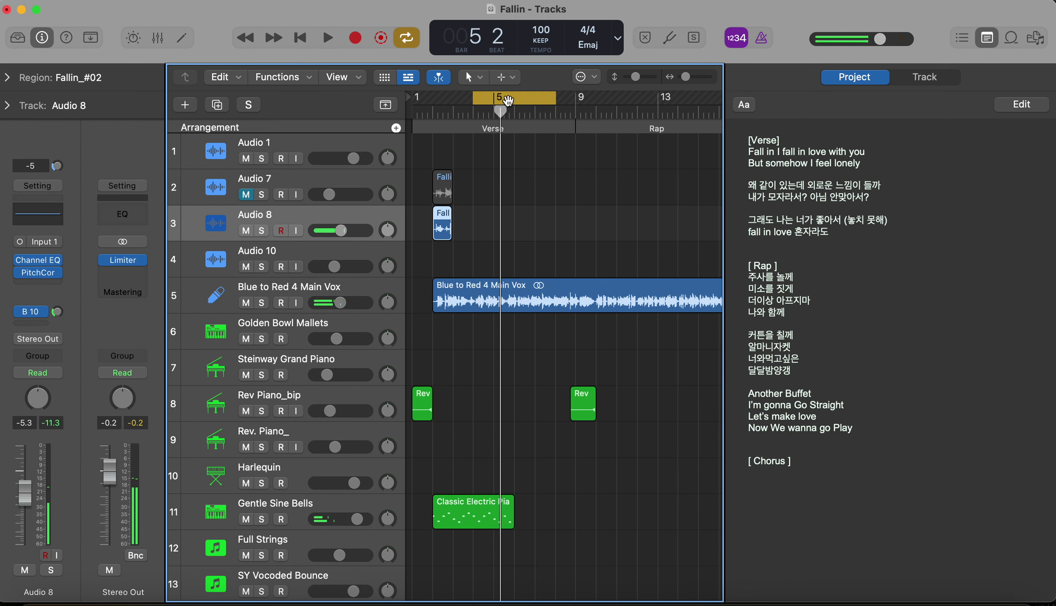
pyautogui.press('r')
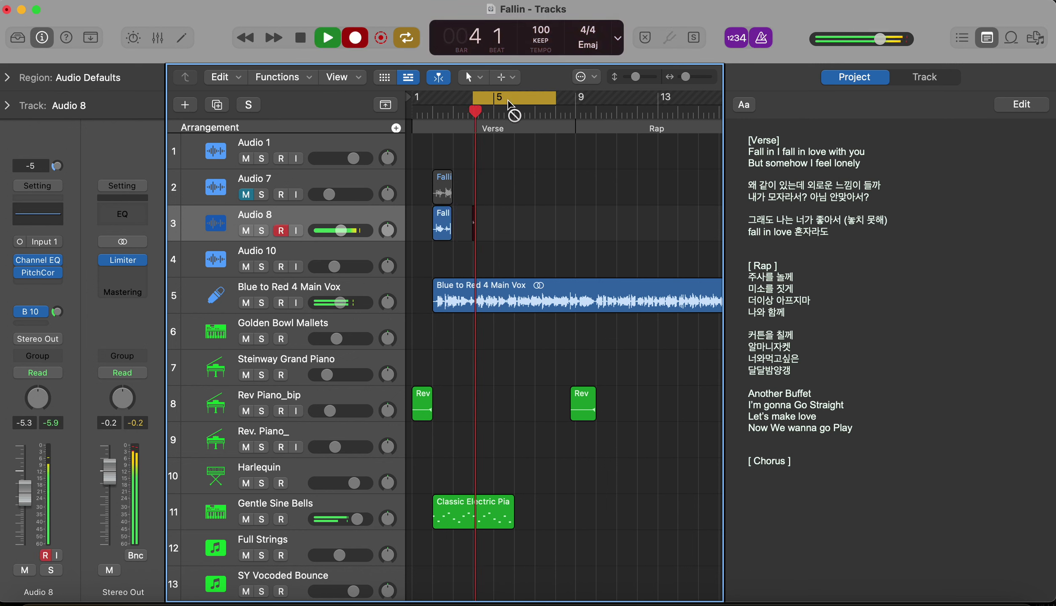
pyautogui.press('space')
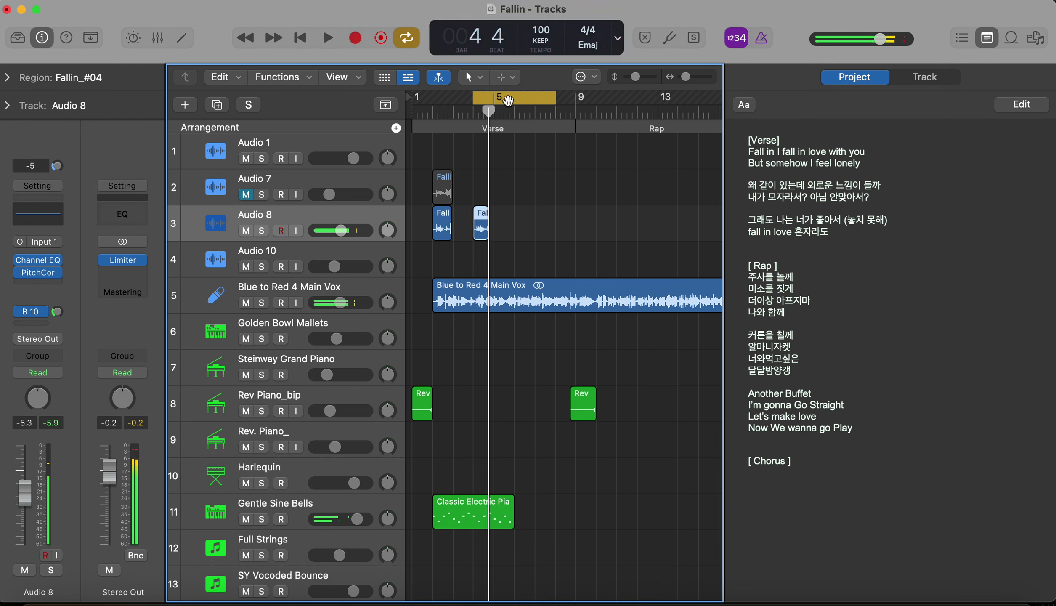
pyautogui.press('space')
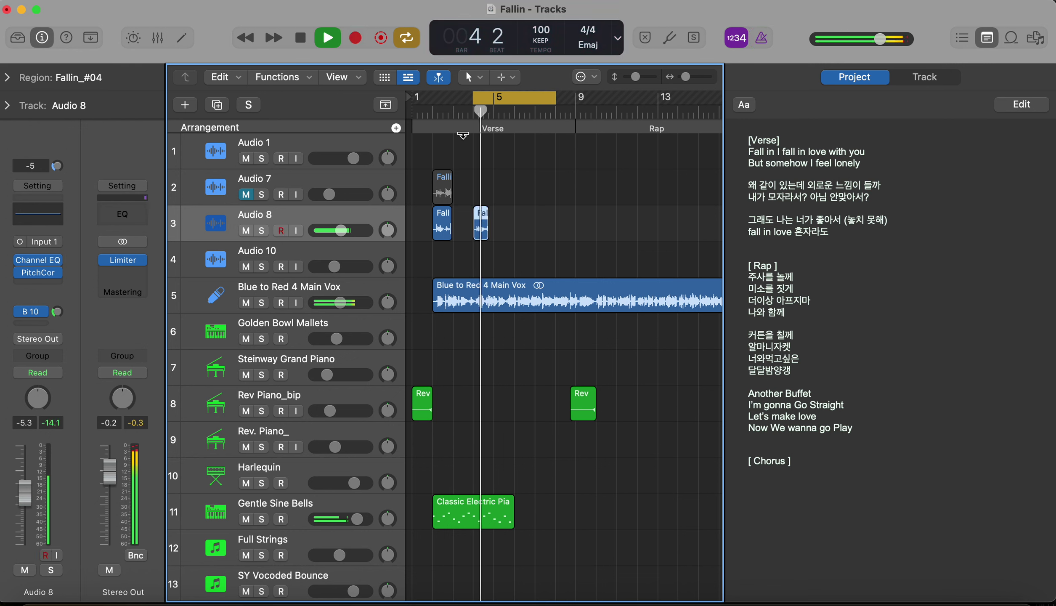
pyautogui.press('space')
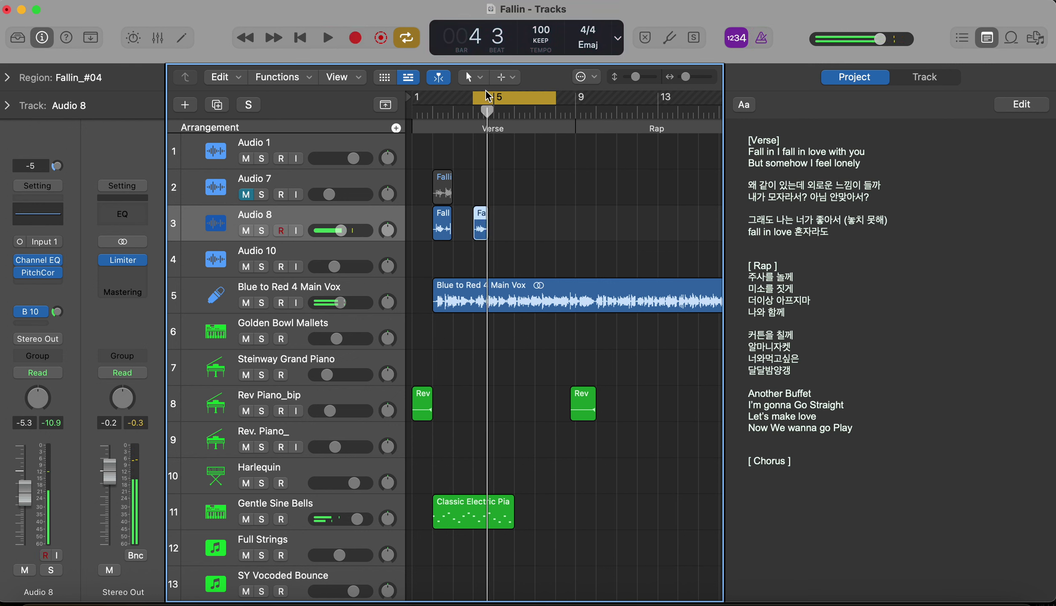
# Move the cycle range back to start at bar 2 and move the muted Audio 7 region down to the Audio 10 track.
pyautogui.moveTo(495, 99); pyautogui.dragTo(451, 104)
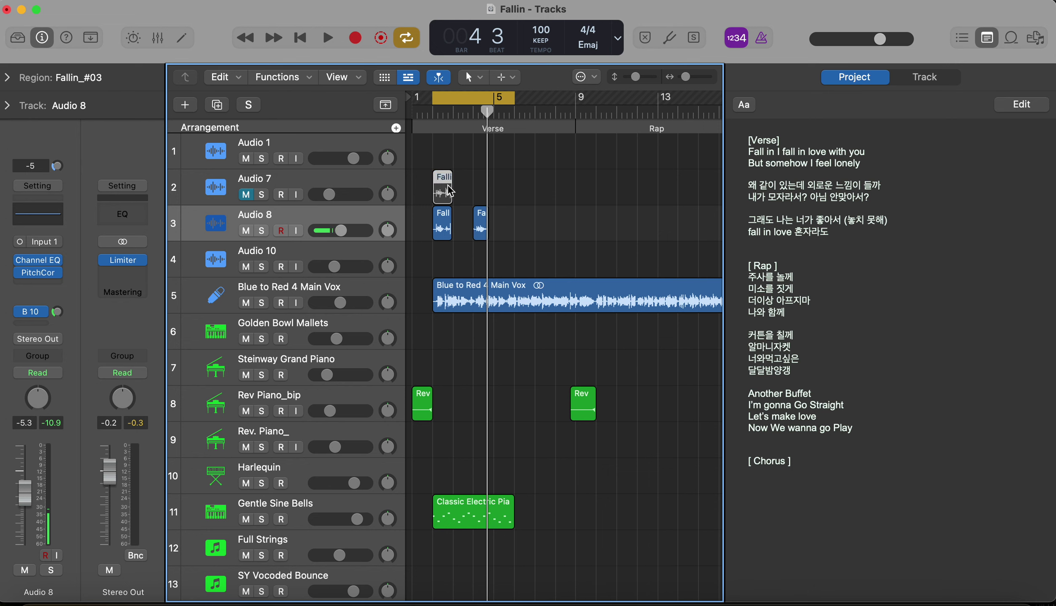
pyautogui.moveTo(441, 191); pyautogui.dragTo(440, 257)
# Mute Audio 8 and Audio 10, and record a vocal take on the unmuted Audio 7 track from bar 2.
pyautogui.click(261, 185)
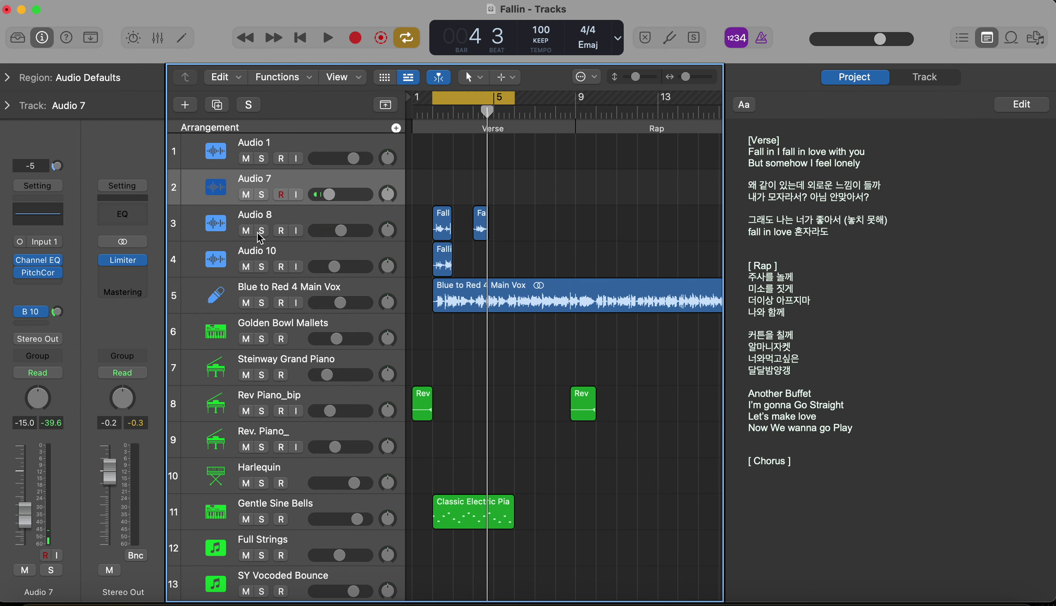
pyautogui.click(246, 235)
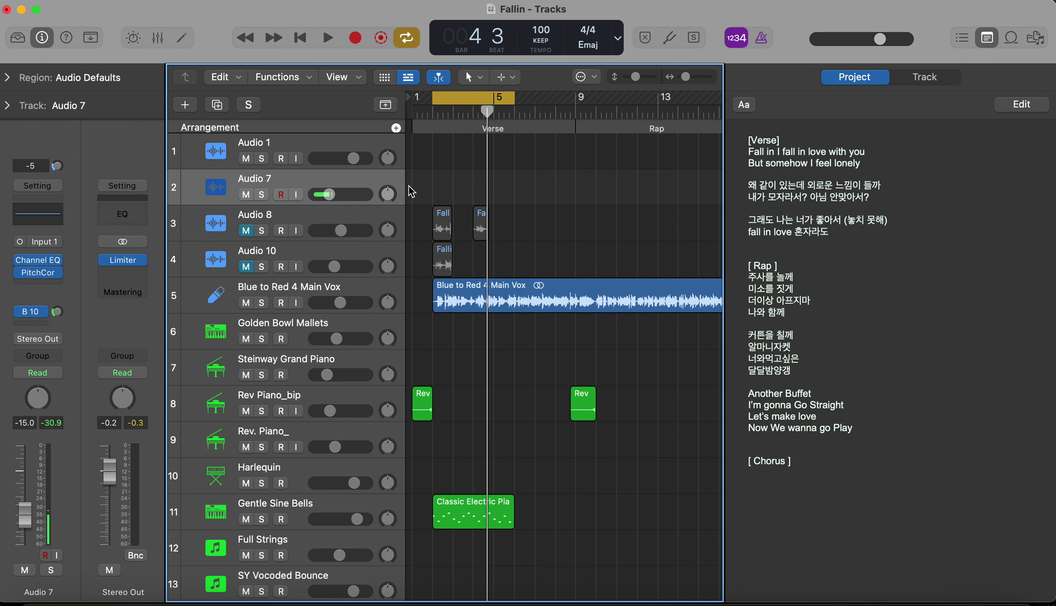
pyautogui.press('r')
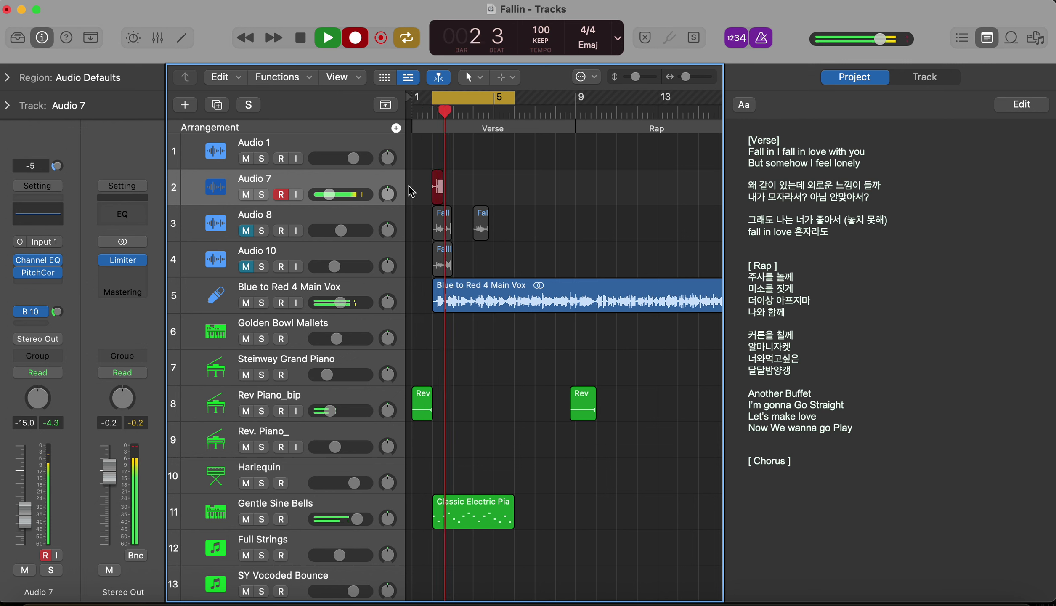
pyautogui.press('space')
# Shift the cycle range to start at bar 4 and record a second vocal take on the Audio 7 track there.
pyautogui.moveTo(462, 98); pyautogui.dragTo(500, 100)
pyautogui.press('space')
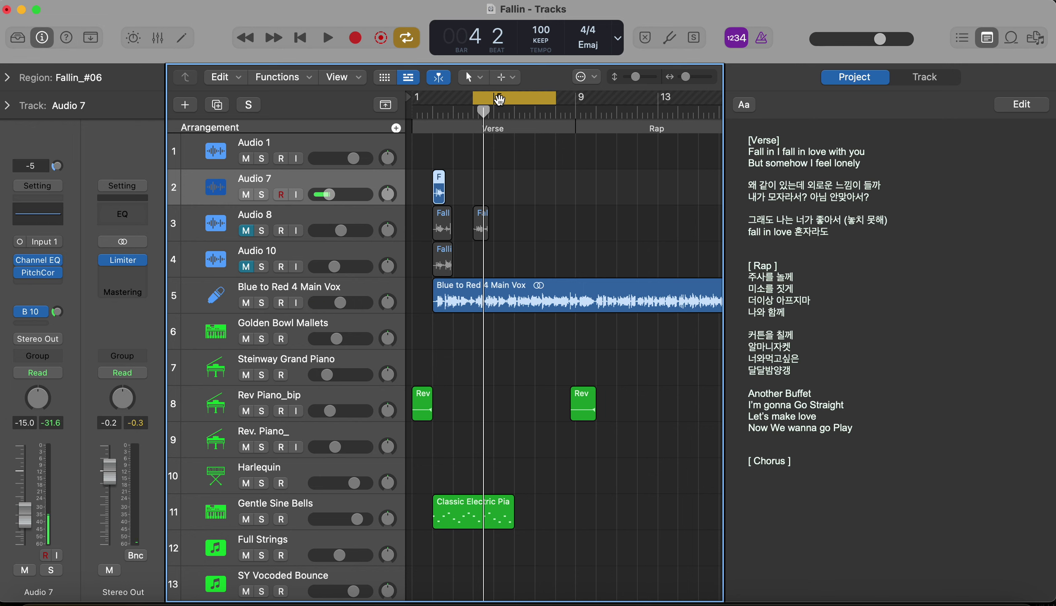
pyautogui.press('r')
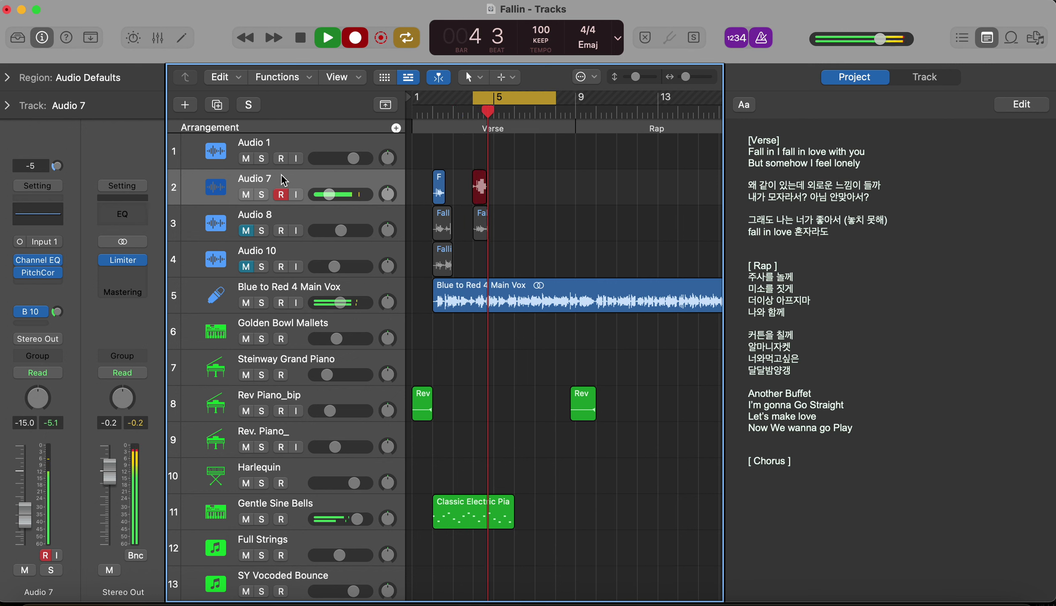
pyautogui.press('space')
# Play back the bar 4 take and raise the Audio 7 track volume to -12.6 dB.
pyautogui.press('space')
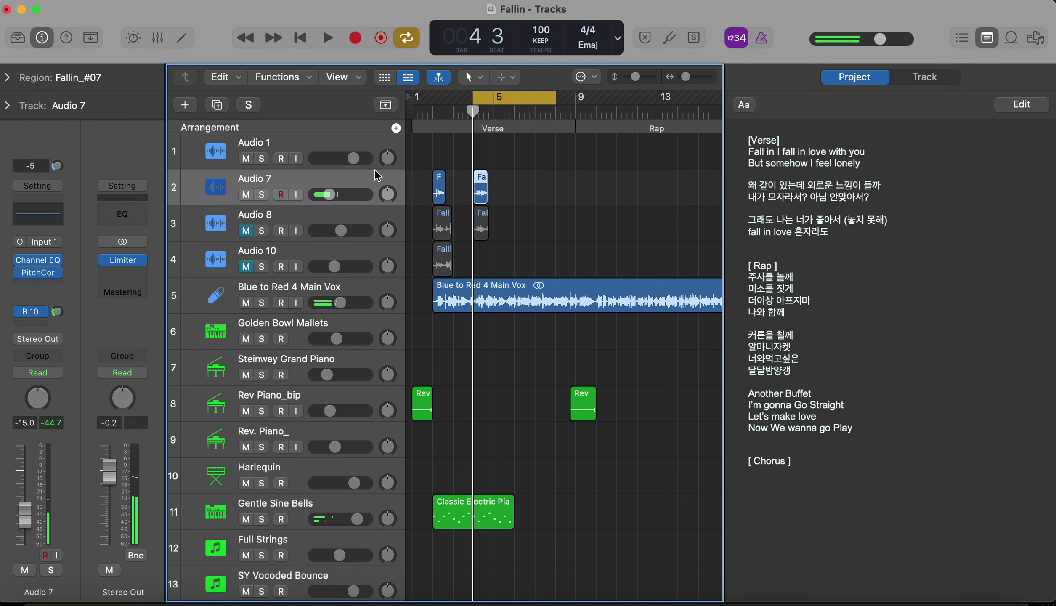
pyautogui.press('space')
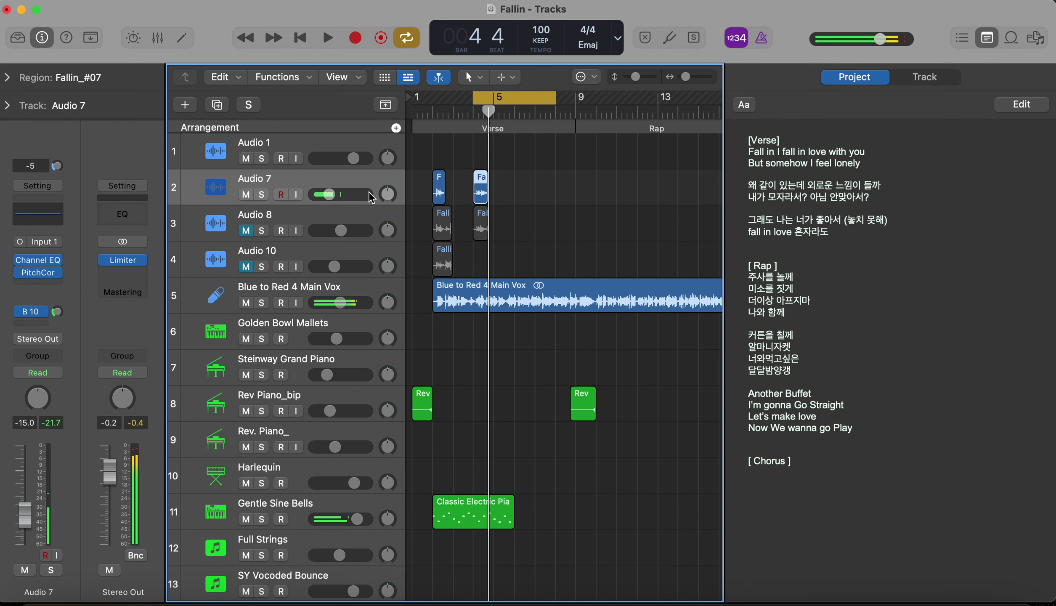
pyautogui.moveTo(328, 194)
pyautogui.mouseDown()
pyautogui.moveTo(347, 197)
pyautogui.moveTo(331, 194)
pyautogui.mouseUp()
pyautogui.press('space')
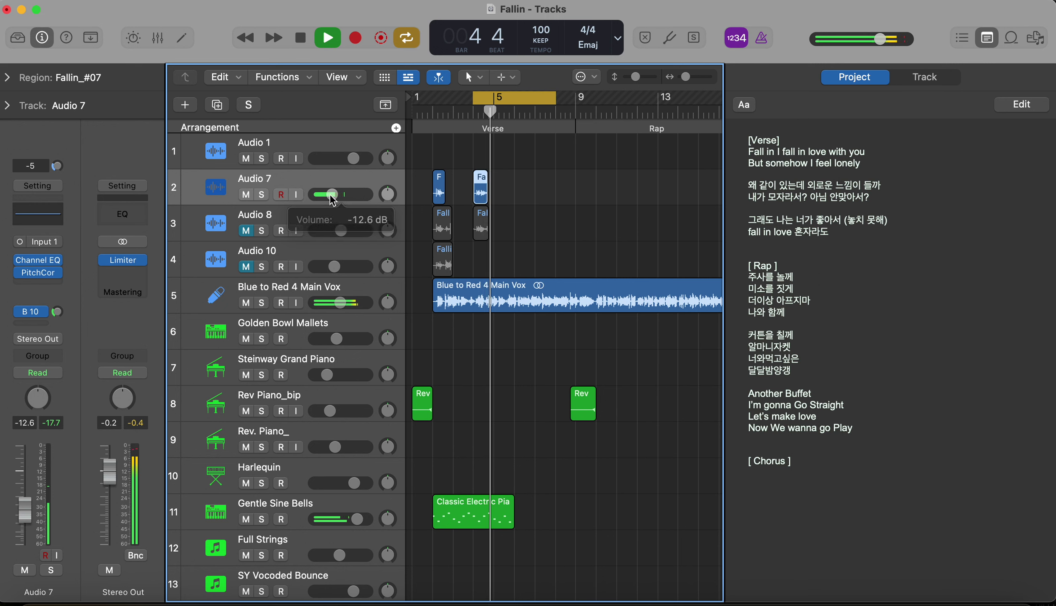
# Unmute the Audio 8 track, raise its volume to -3.8 dB and play both takes together from bar 4.
pyautogui.press('space')
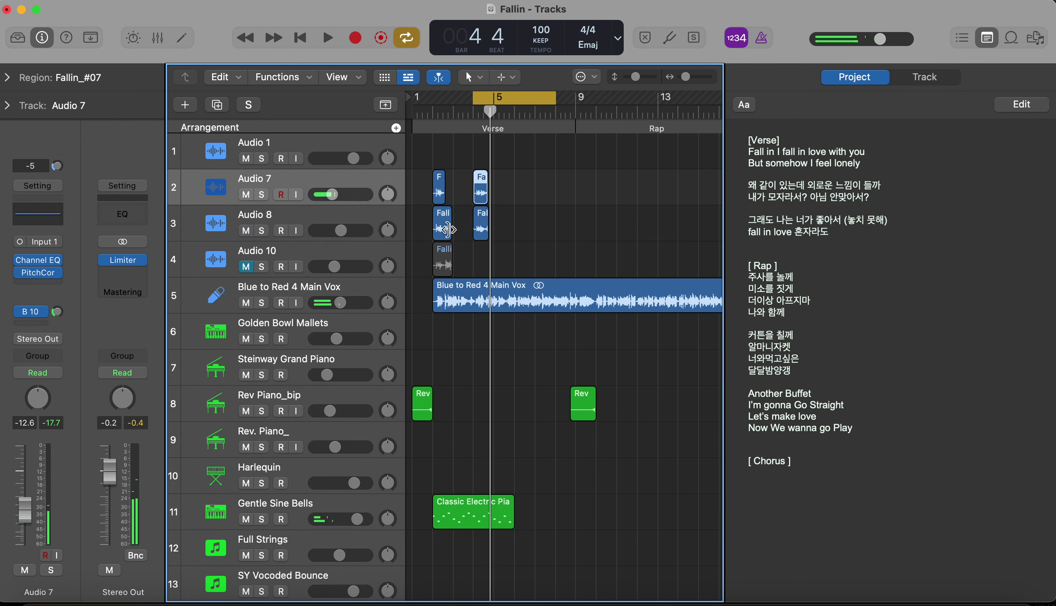
pyautogui.press('space')
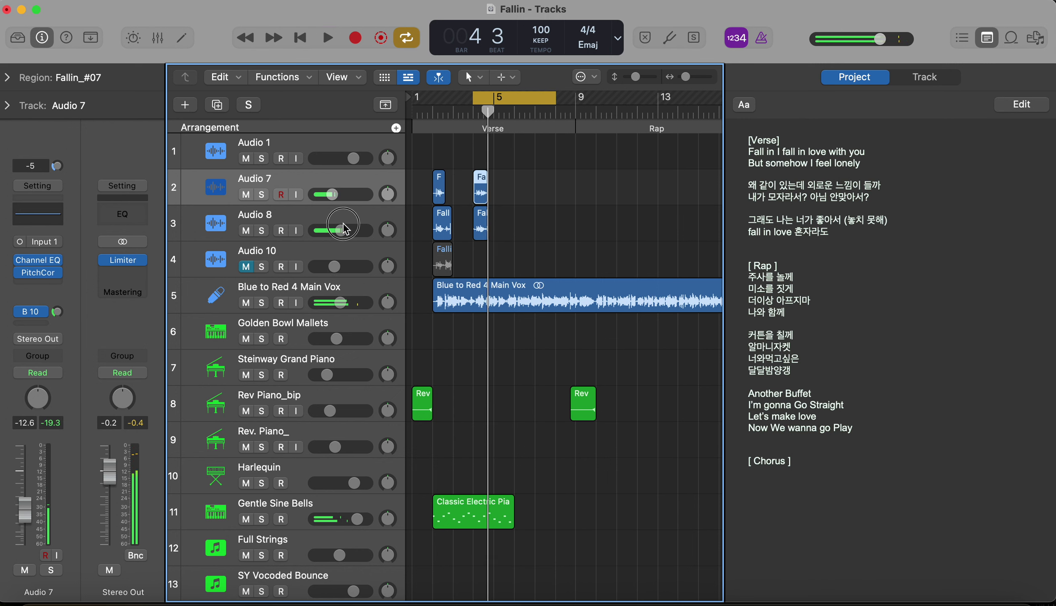
pyautogui.moveTo(343, 227); pyautogui.dragTo(353, 231)
pyautogui.press('space')
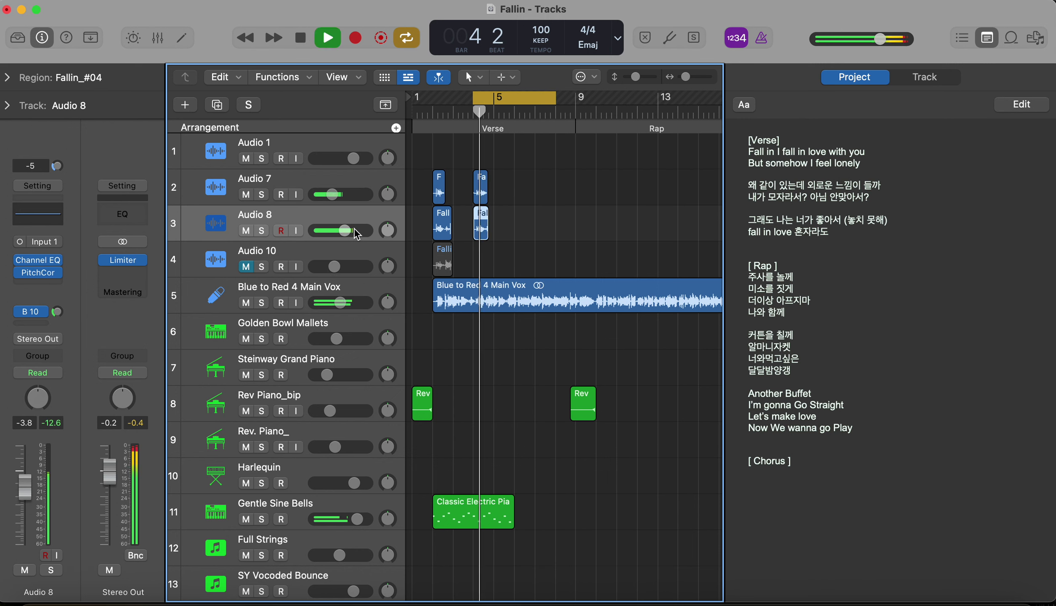
# Shift the cycle range back to start at bar 2 and play the layered takes on Audio 7 and Audio 8.
pyautogui.press('space')
pyautogui.moveTo(523, 98); pyautogui.dragTo(482, 99)
pyautogui.press('space')
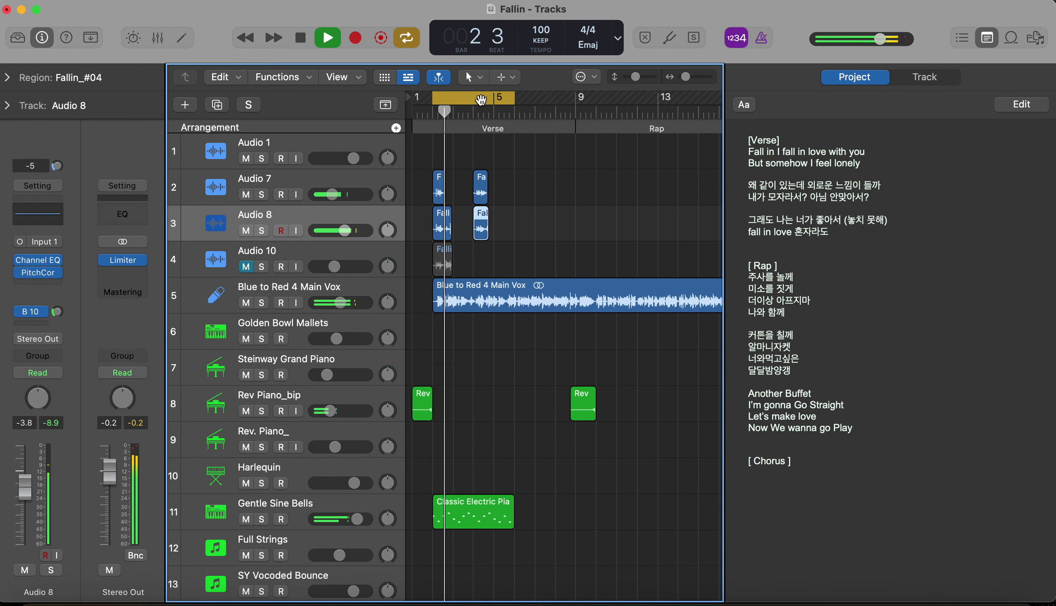
pyautogui.press('space')
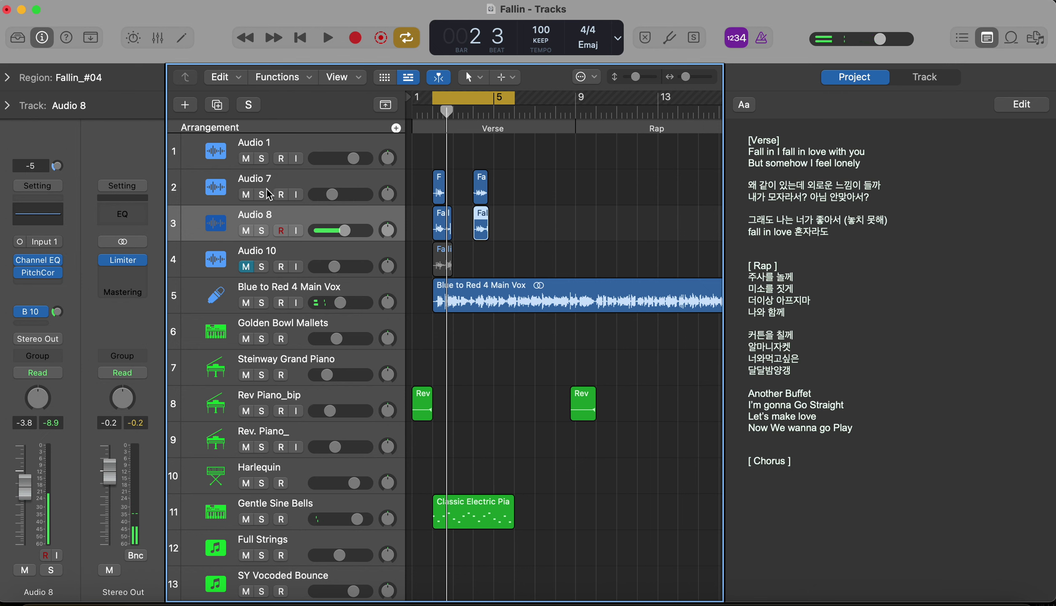
# Mute Audio 7 and Audio 8 to compare the passage without the takes, and unmute both tracks.
pyautogui.click(246, 230)
pyautogui.press('space')
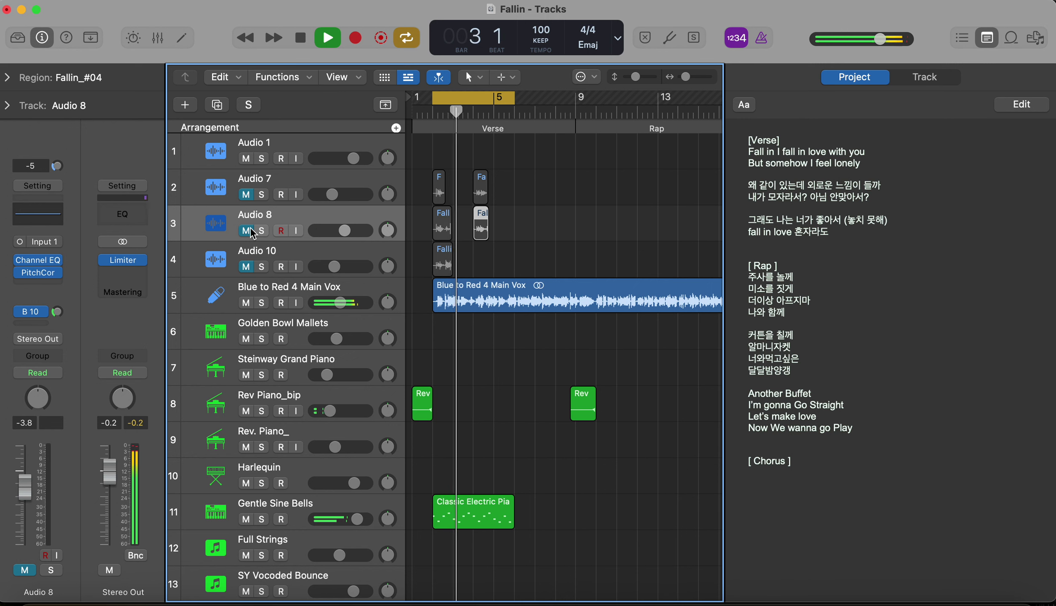
pyautogui.click(246, 195)
pyautogui.click(246, 230)
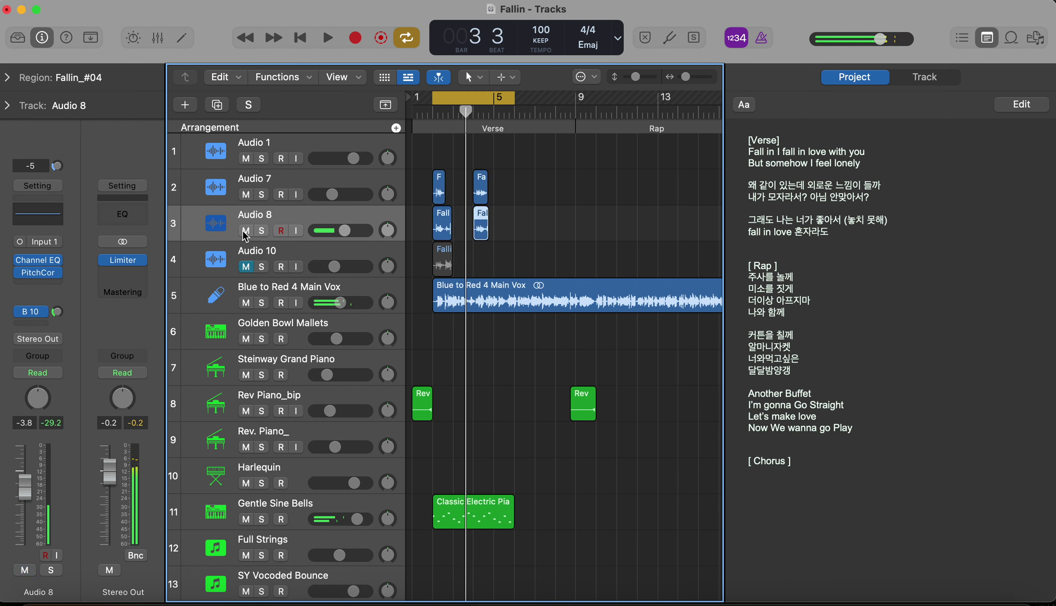
pyautogui.press('space')
# Lower the Audio 7 volume to -19.5 dB and Audio 8 to -10.7 dB, and play the result with cycling off.
pyautogui.click(330, 194)
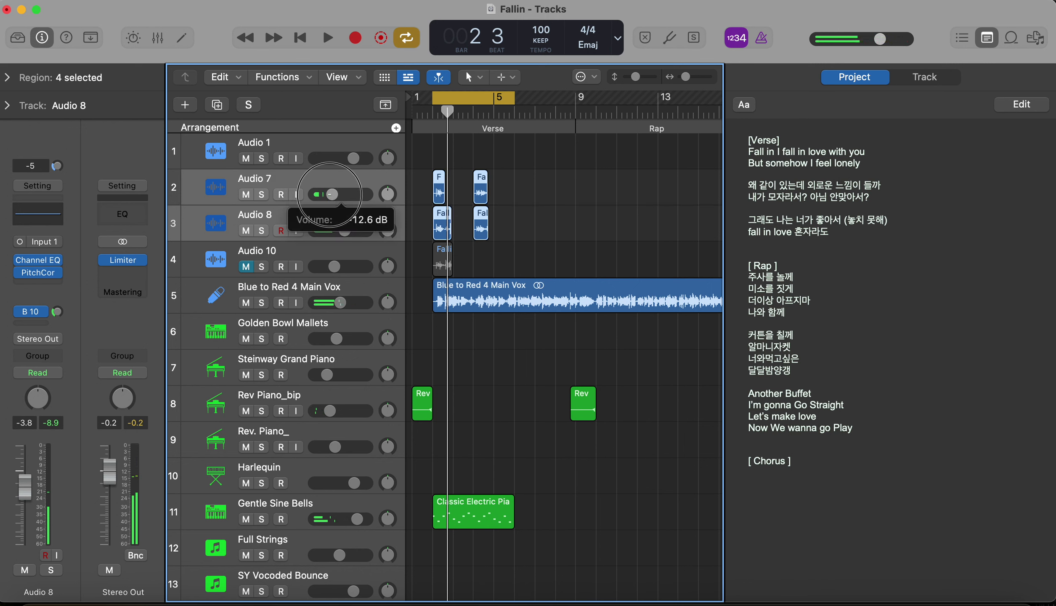
pyautogui.press('space')
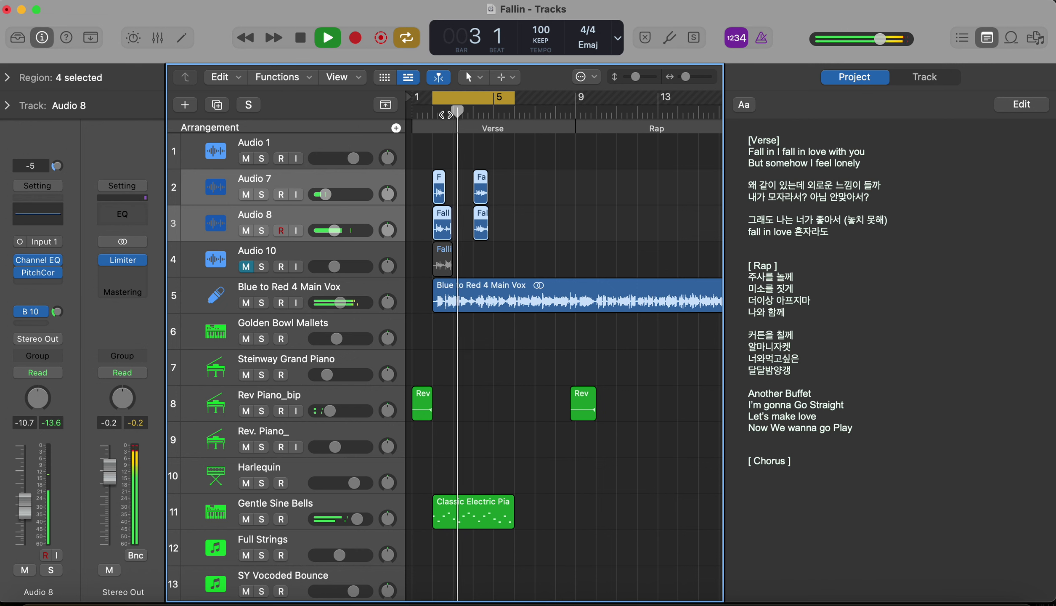
pyautogui.click(477, 98)
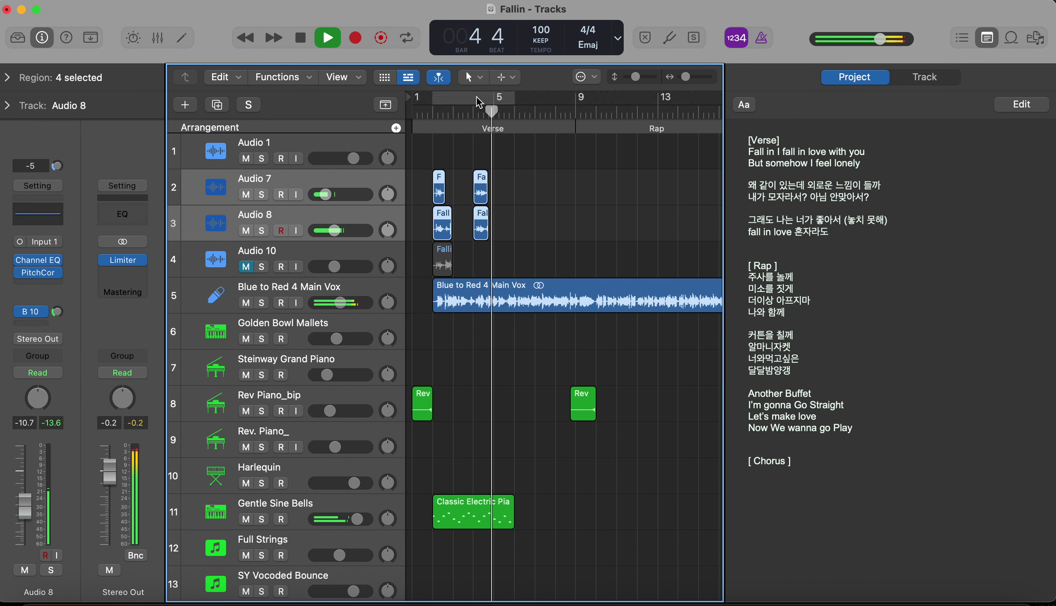
pyautogui.press('space')
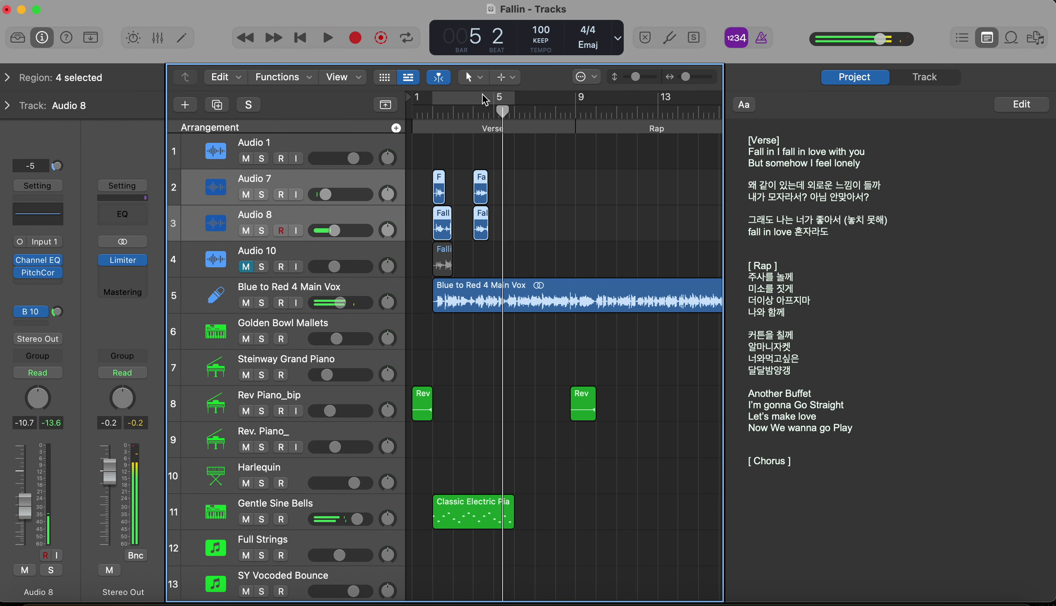
# Set the cycle range from bar 4 to bar 9 and play the takes in it.
pyautogui.moveTo(477, 97); pyautogui.dragTo(579, 101)
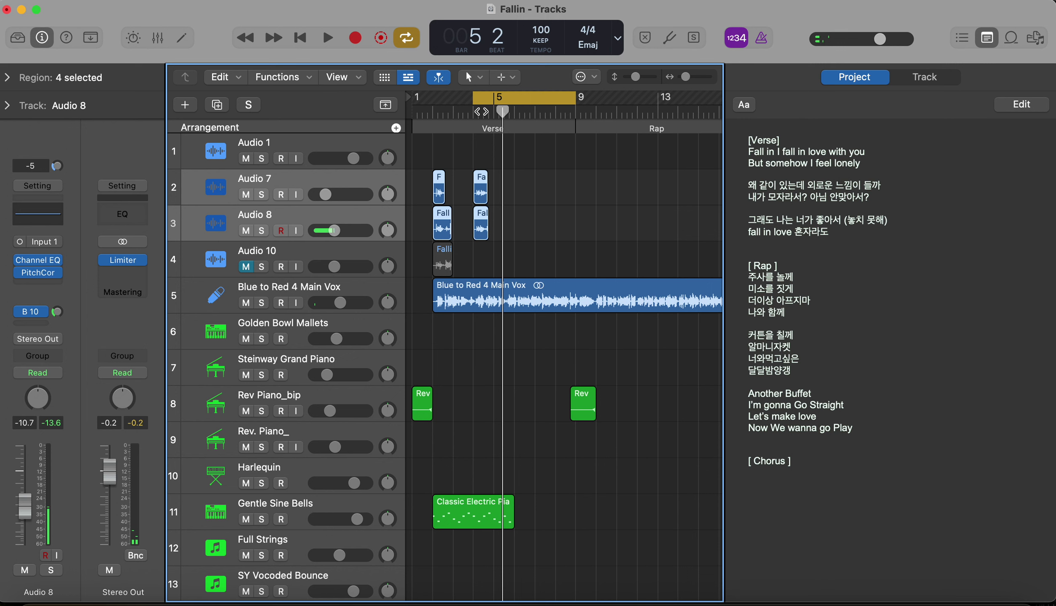
pyautogui.press('space')
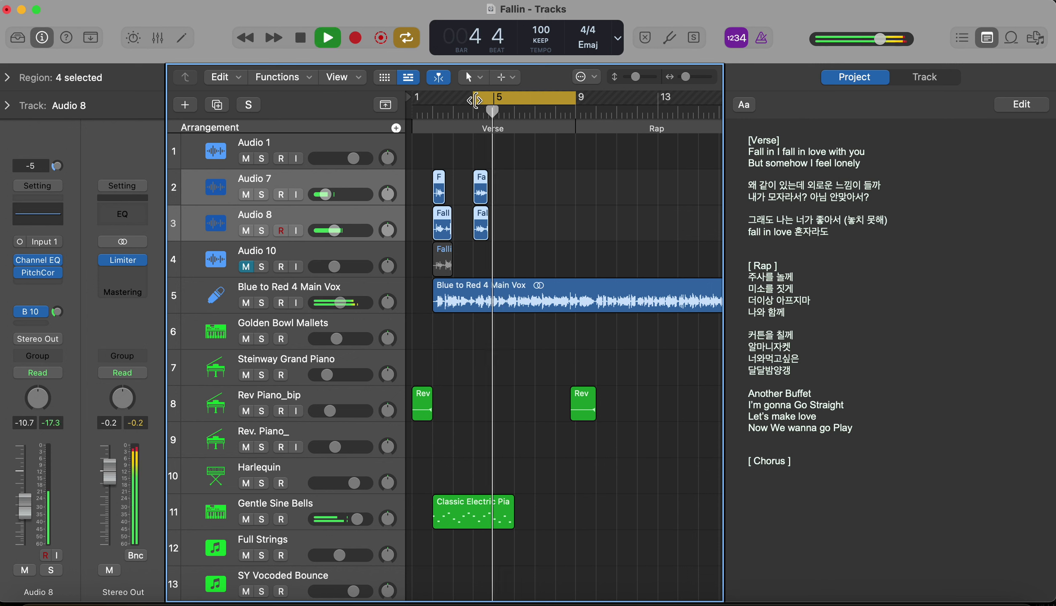
pyautogui.press('space')
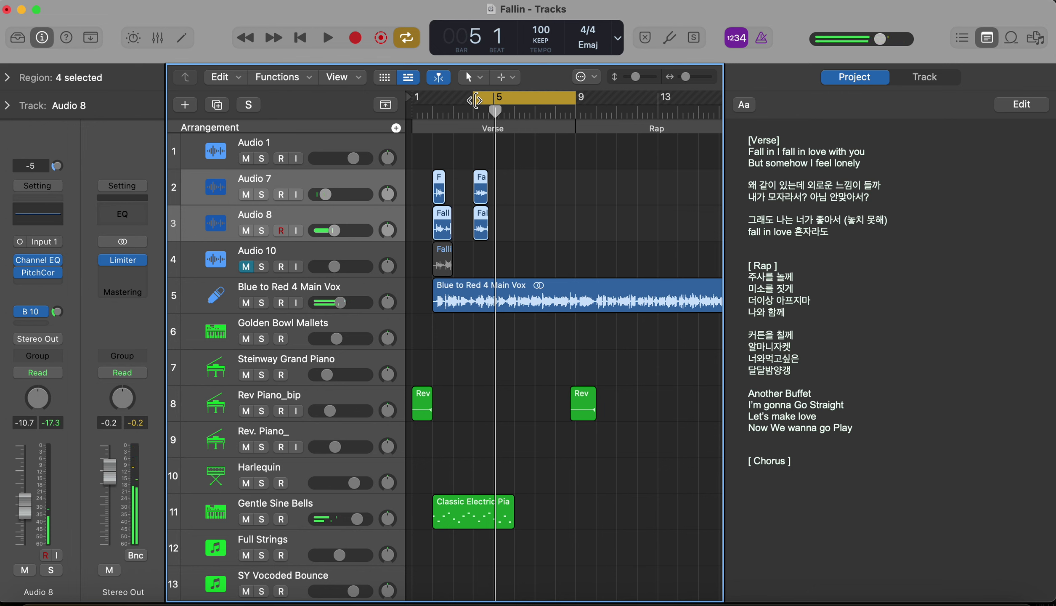
# Copy the bar 4 takes on Audio 7 and Audio 8 to bar 5 and play them.
pyautogui.moveTo(503, 234); pyautogui.dragTo(502, 197)
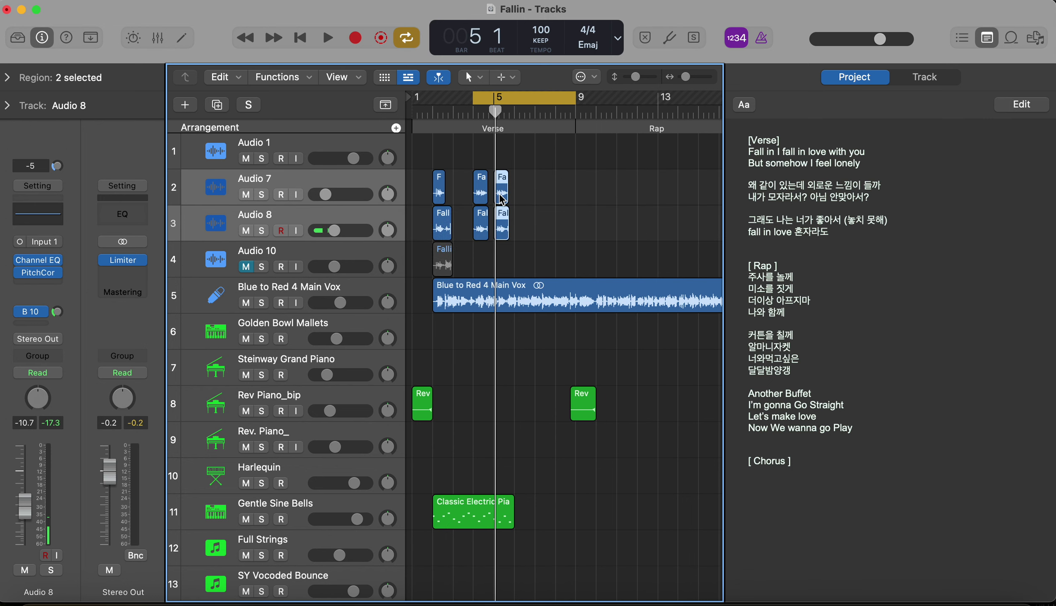
pyautogui.press('space')
pyautogui.keyDown('ctrl'); pyautogui.keyDown('alt'); pyautogui.click(530, 250); pyautogui.keyUp('alt'); pyautogui.keyUp('ctrl')
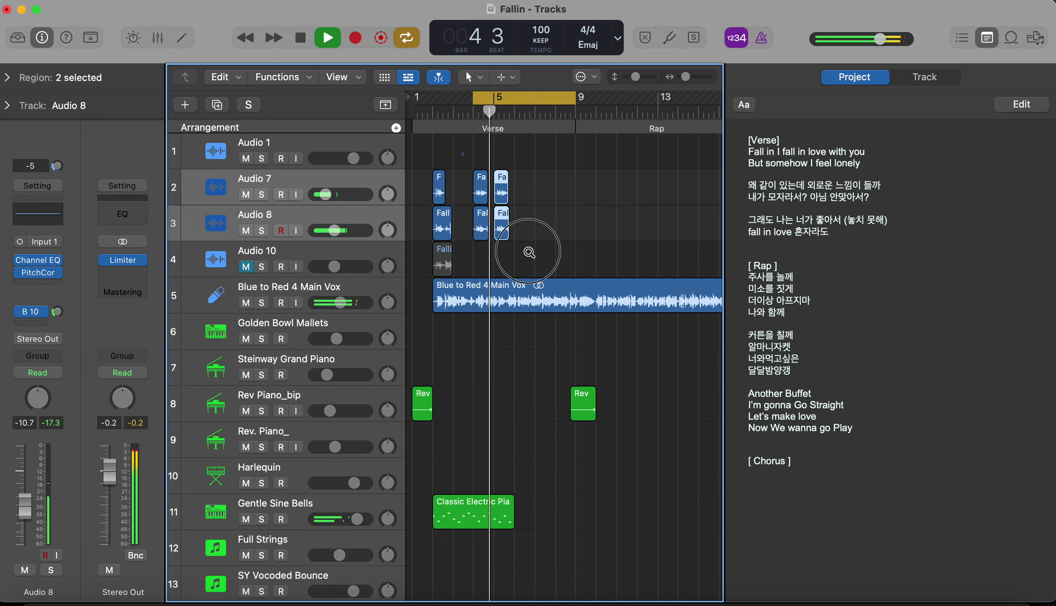
pyautogui.press('space')
# Move the two copied takes earlier to start in the middle of bar 4 and play the passage.
pyautogui.moveTo(506, 242); pyautogui.dragTo(492, 255)
pyautogui.press('space')
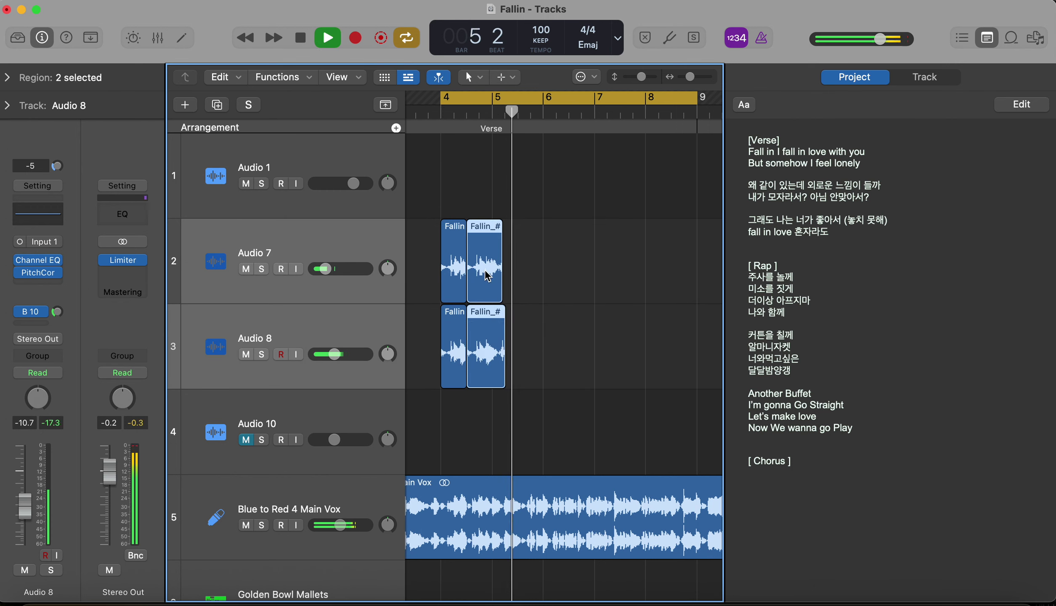
pyautogui.press('space')
pyautogui.keyDown('ctrl'); pyautogui.keyDown('alt'); pyautogui.click(523, 278); pyautogui.keyUp('alt'); pyautogui.keyUp('ctrl')
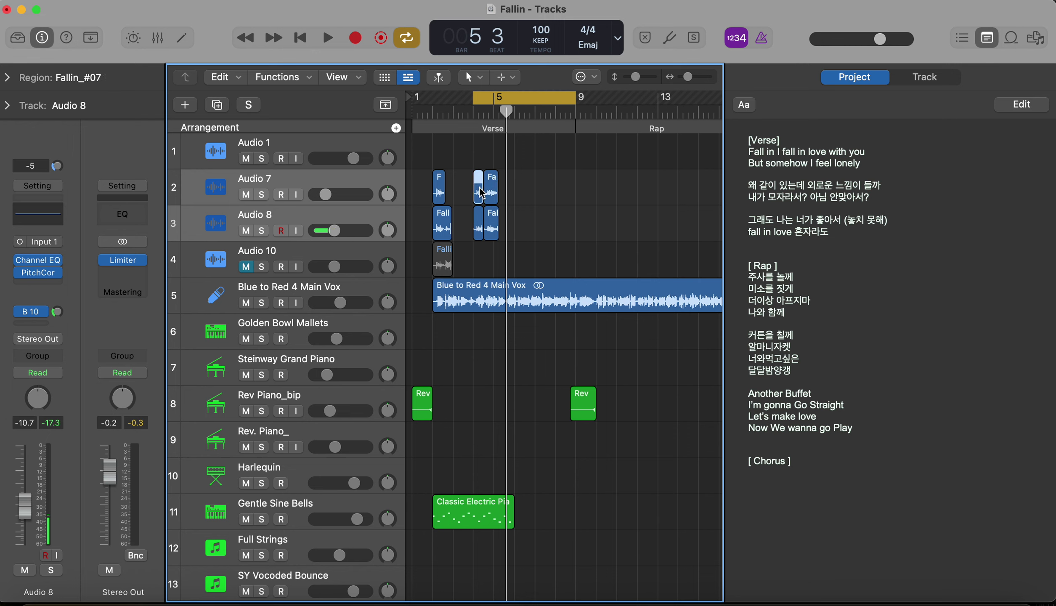
# Delete the short region at the start of bar 4 on Audio 7 and play the passage.
pyautogui.press('Delete')
pyautogui.press('space')
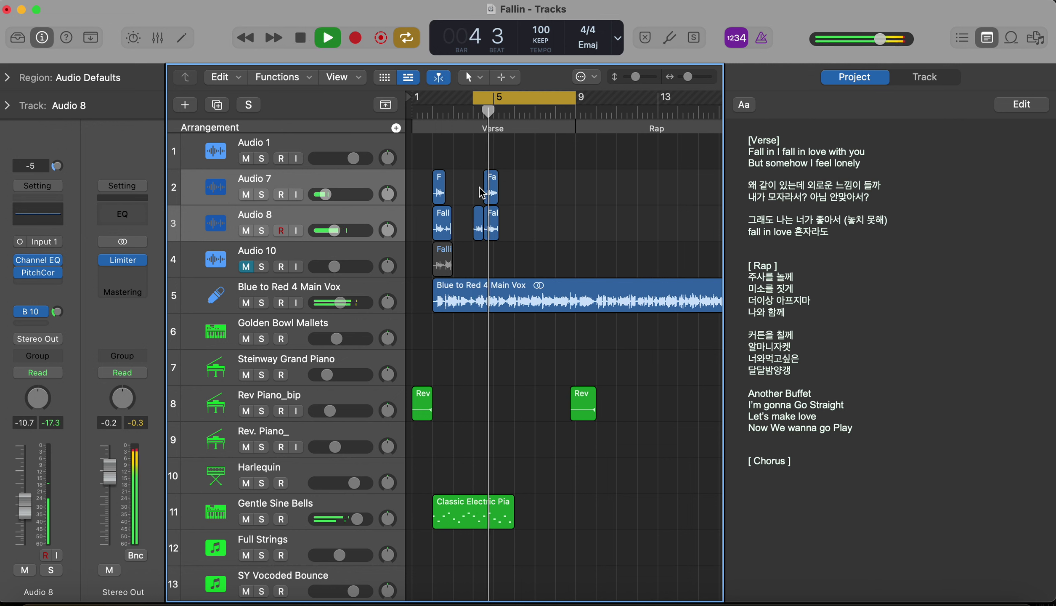
pyautogui.press('space')
# Set the Audio 7 volume to -15.6 dB and the Audio 8 volume to -14.2 dB, and play from bar 4.
pyautogui.click(333, 182)
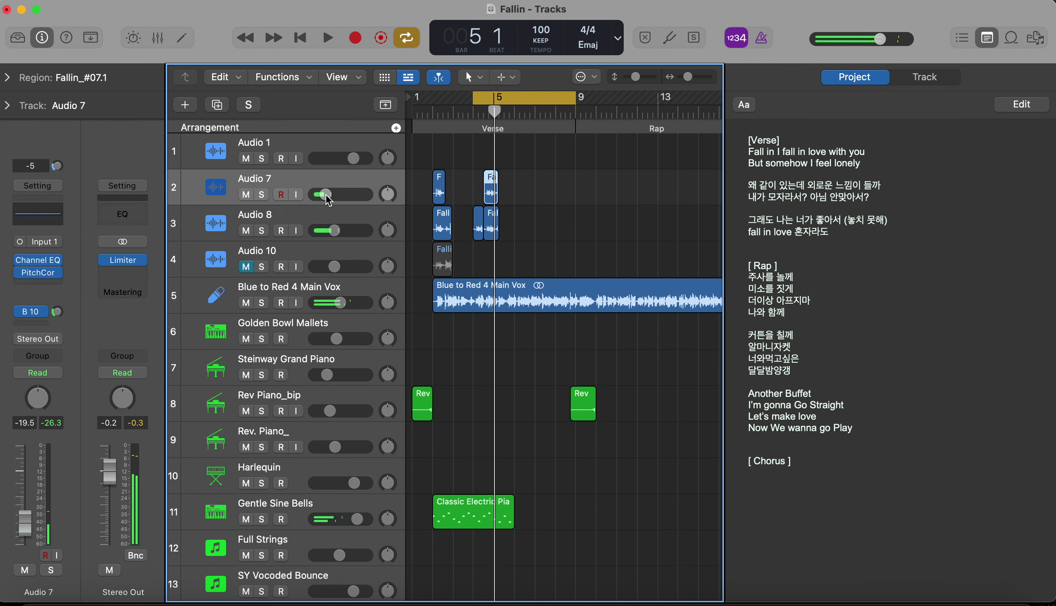
pyautogui.moveTo(325, 194); pyautogui.dragTo(329, 195)
pyautogui.click(335, 230)
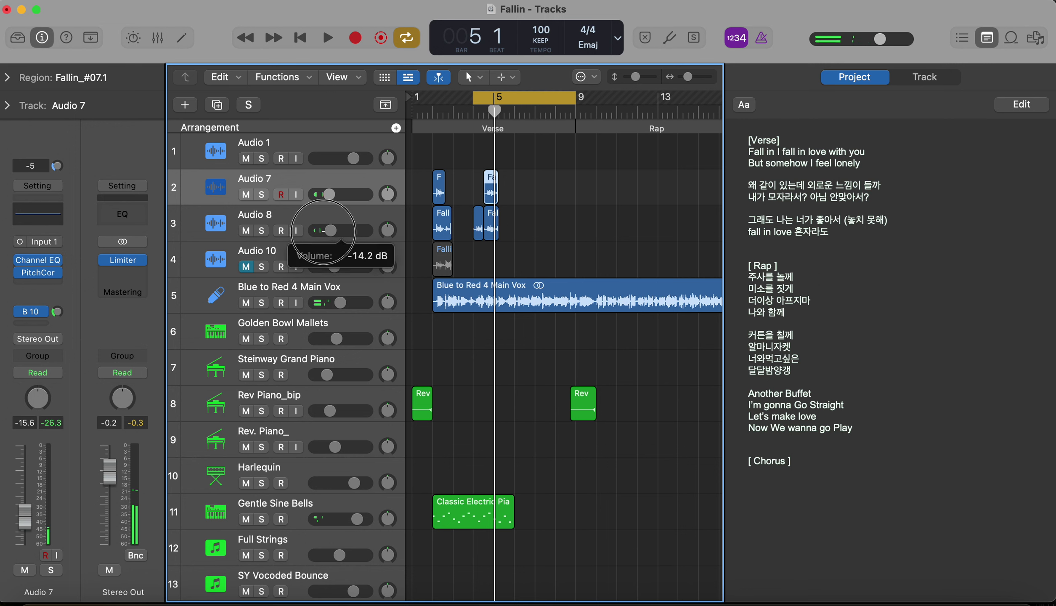
pyautogui.press('space')
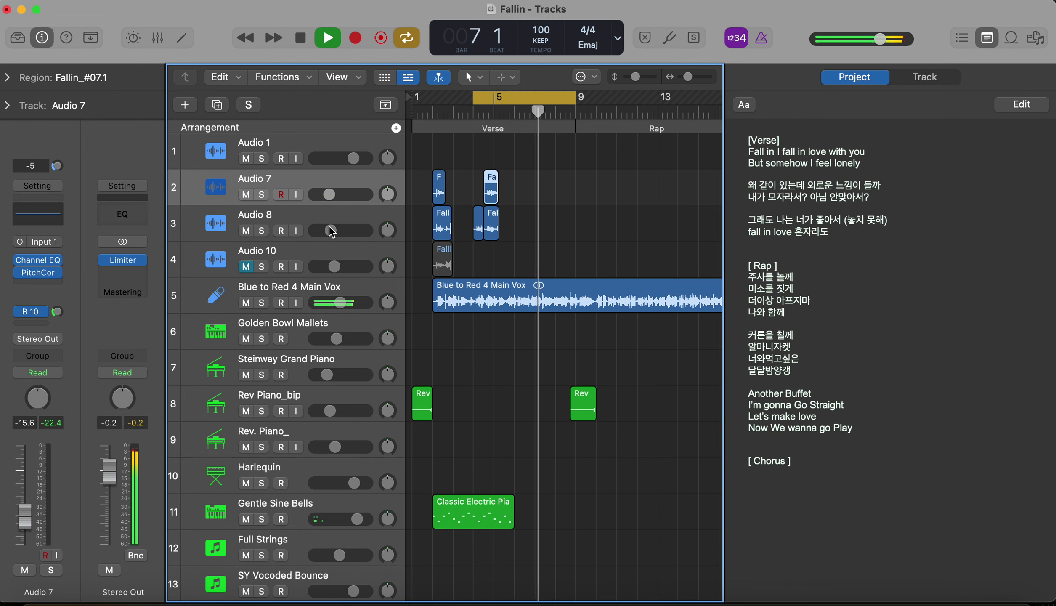
pyautogui.press('space')
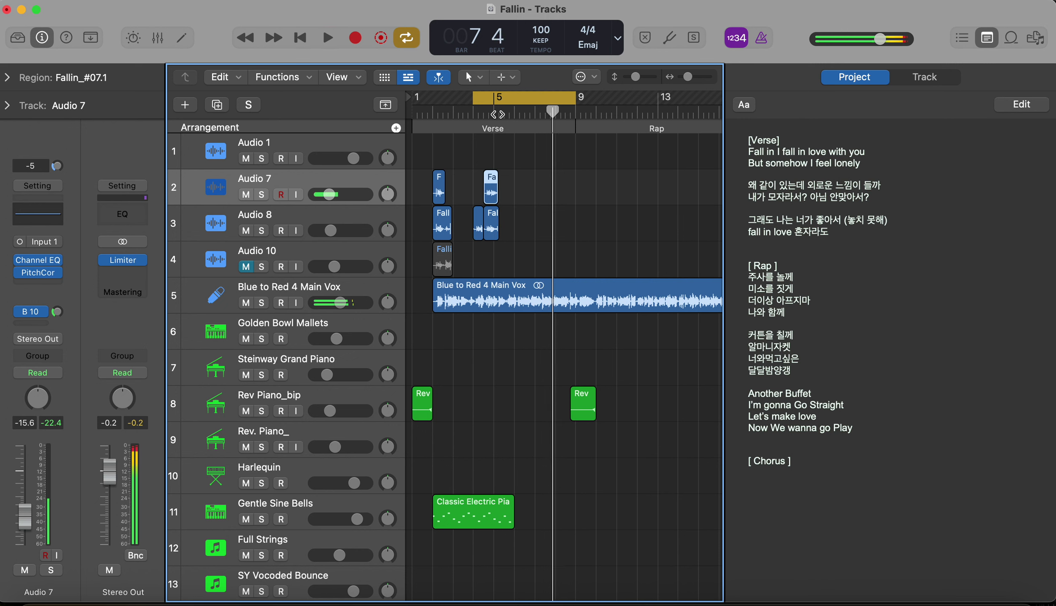
# Set the cycle range from bar 6 to bar 10 and try to record a take on Audio 7.
pyautogui.moveTo(523, 100); pyautogui.dragTo(594, 98)
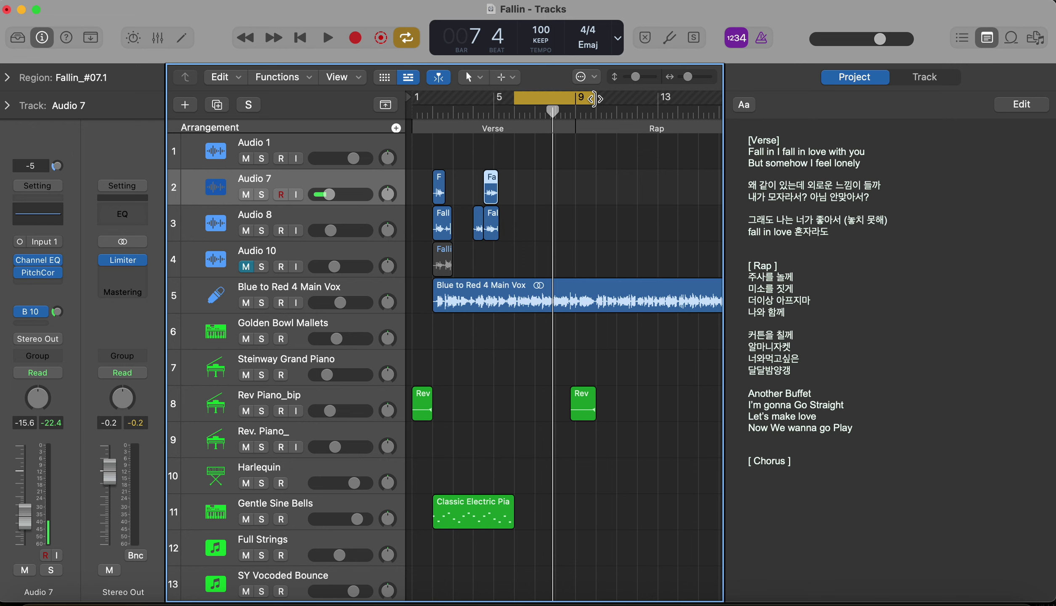
pyautogui.click(474, 160)
pyautogui.press('space')
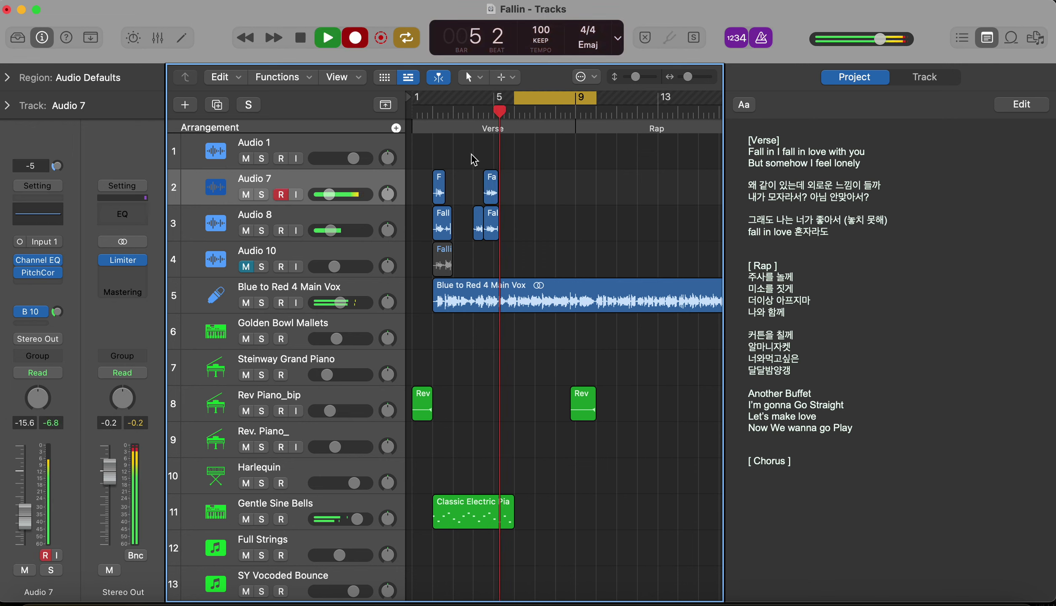
pyautogui.press('space')
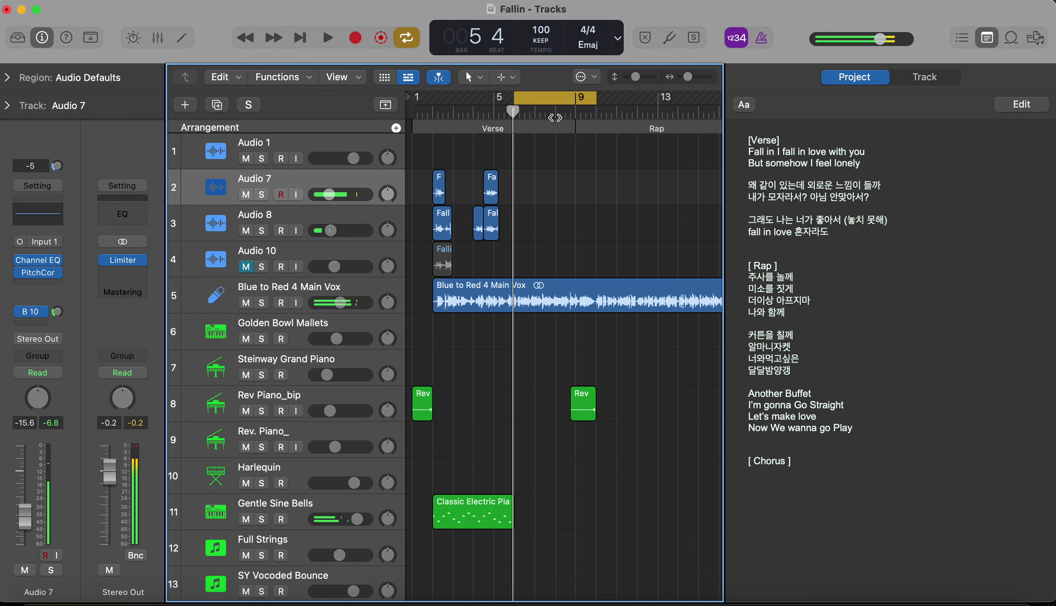
# Move the cycle start to bar 7, record a vocal take on Audio 7 there and play it back.
pyautogui.moveTo(517, 100); pyautogui.dragTo(537, 100)
pyautogui.press('space')
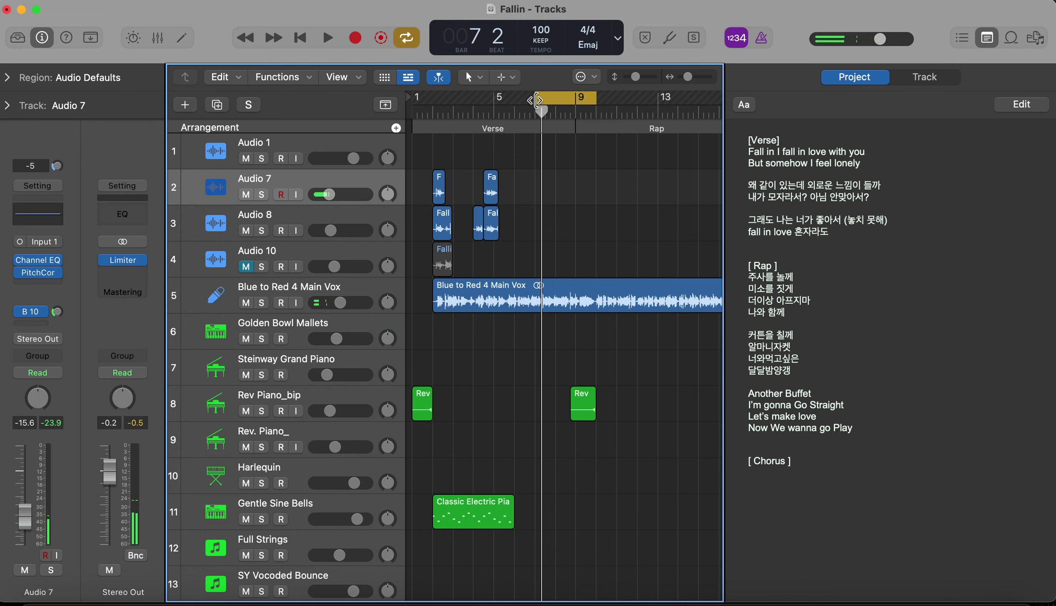
pyautogui.press('r')
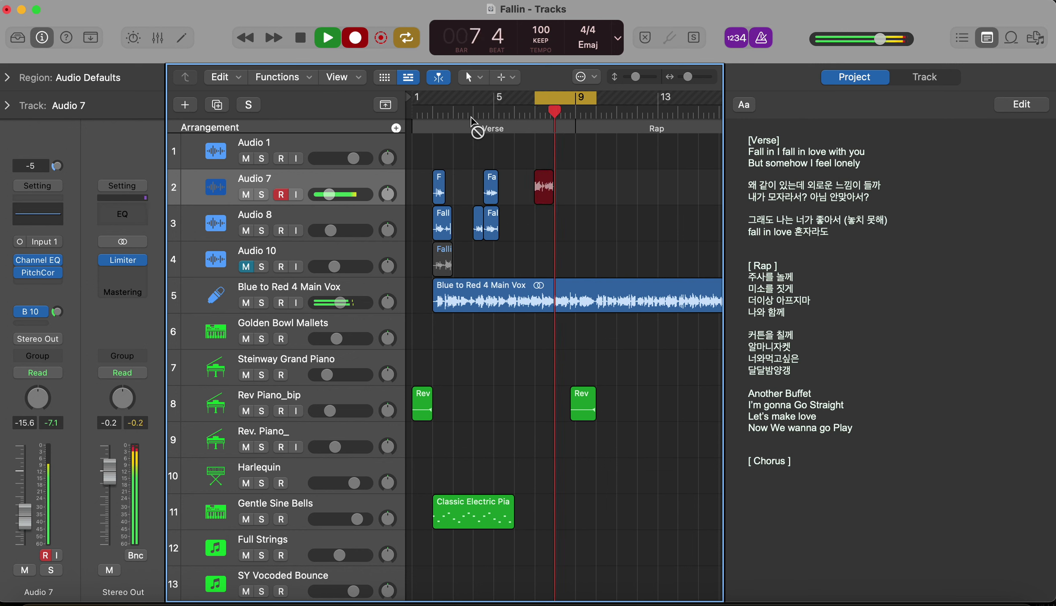
pyautogui.hotkey('shift', 'r')
pyautogui.press(',')
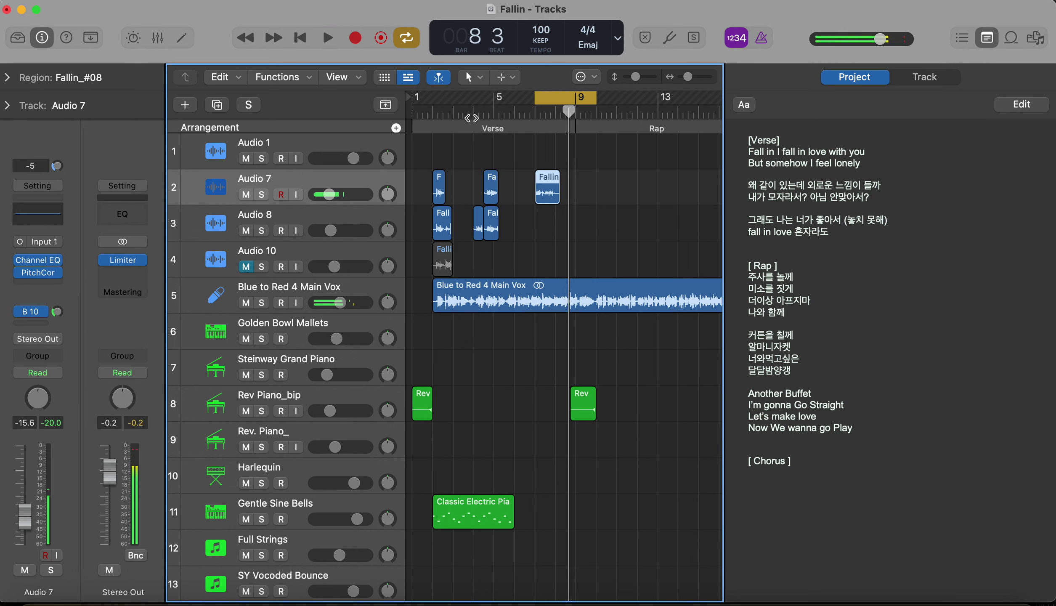
pyautogui.press('space')
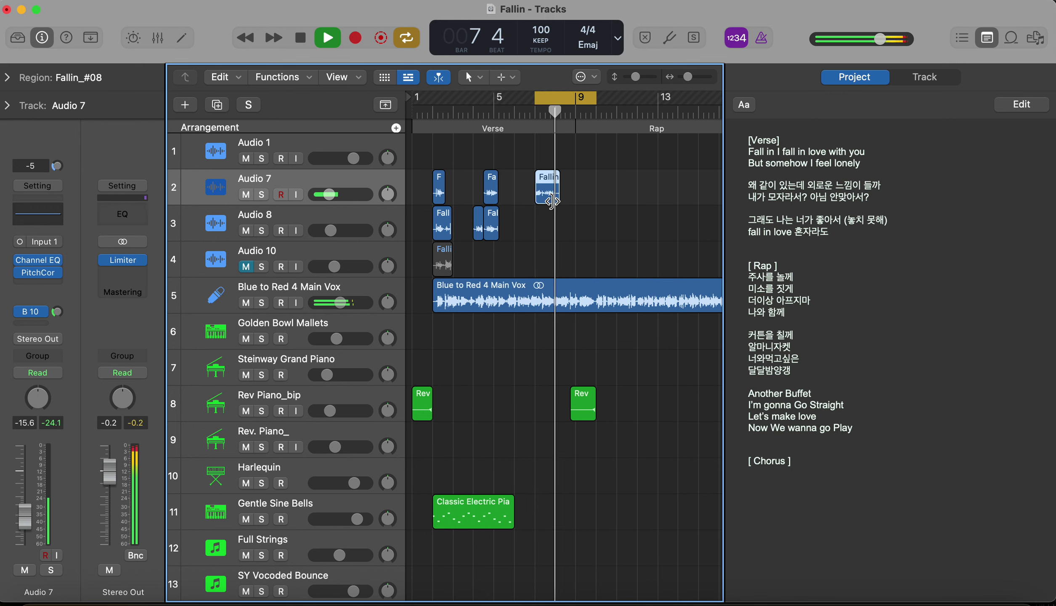
pyautogui.press('space')
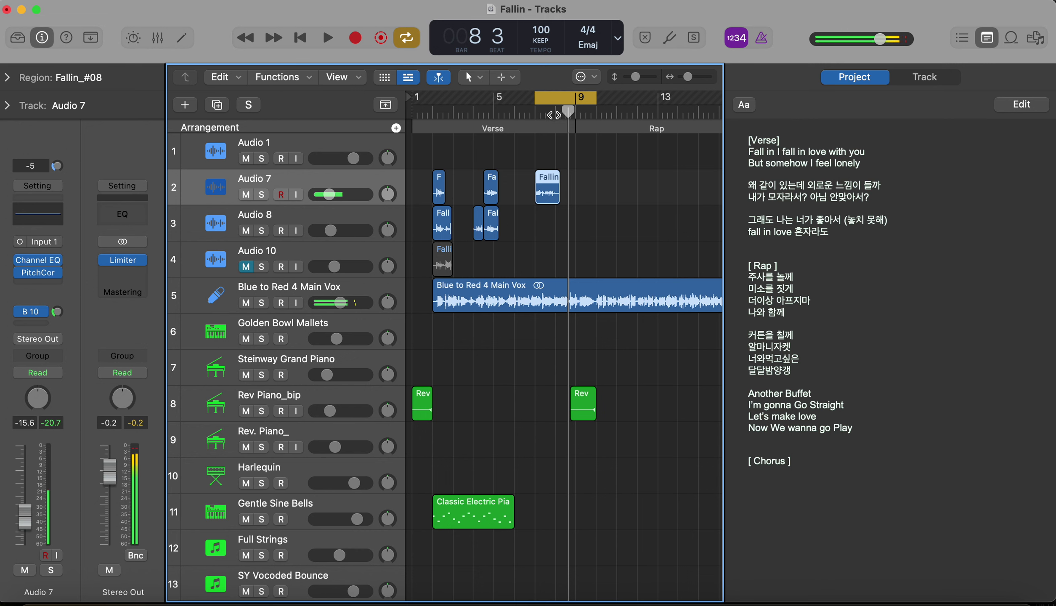
# Move the cycle start to bar 8 and record a vocal take on the Audio 8 track there.
pyautogui.moveTo(537, 100); pyautogui.dragTo(560, 99)
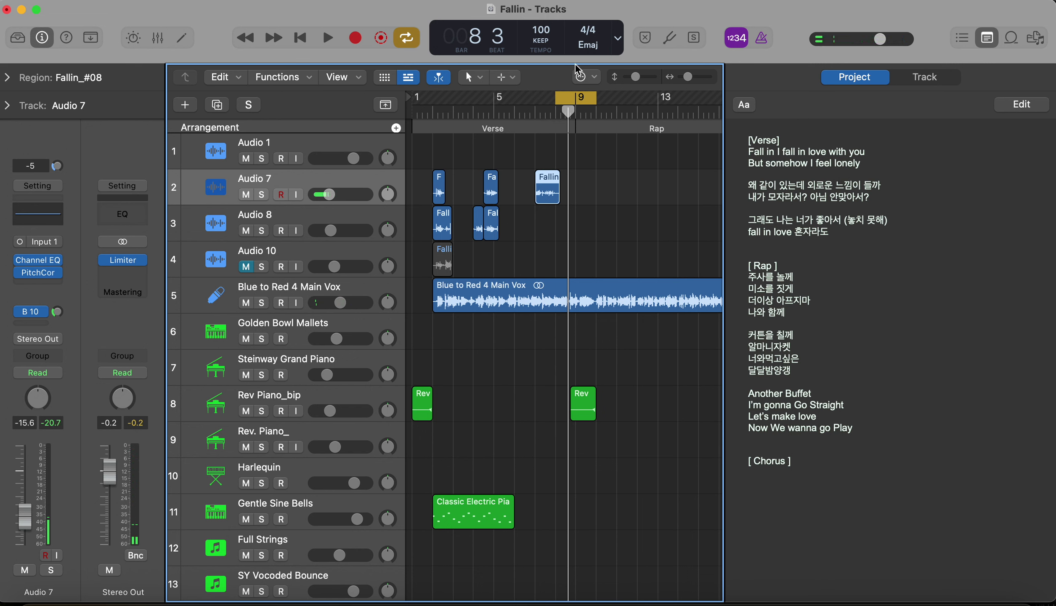
pyautogui.click(347, 213)
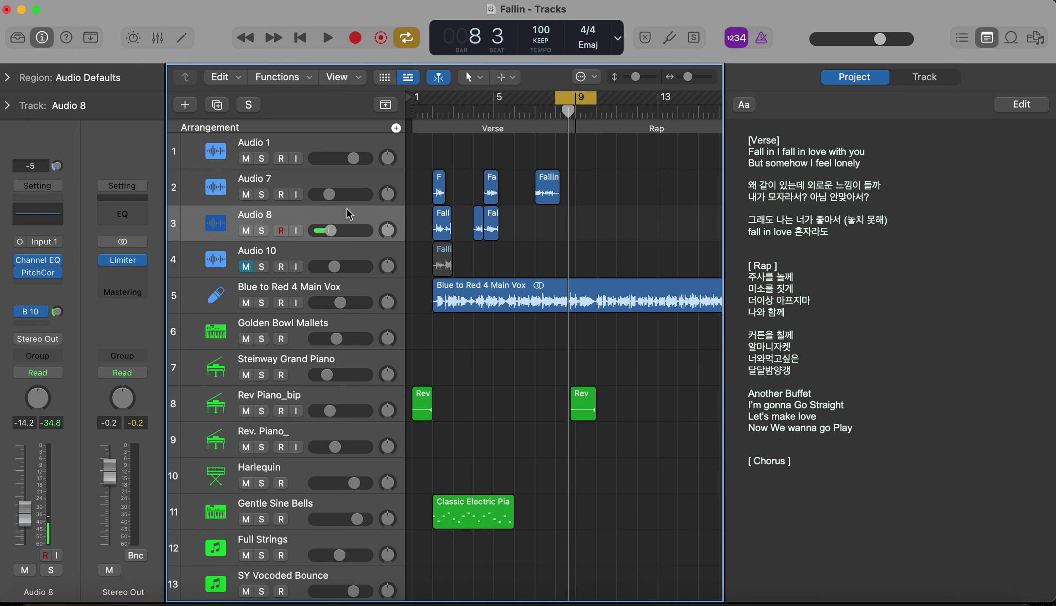
pyautogui.press('r')
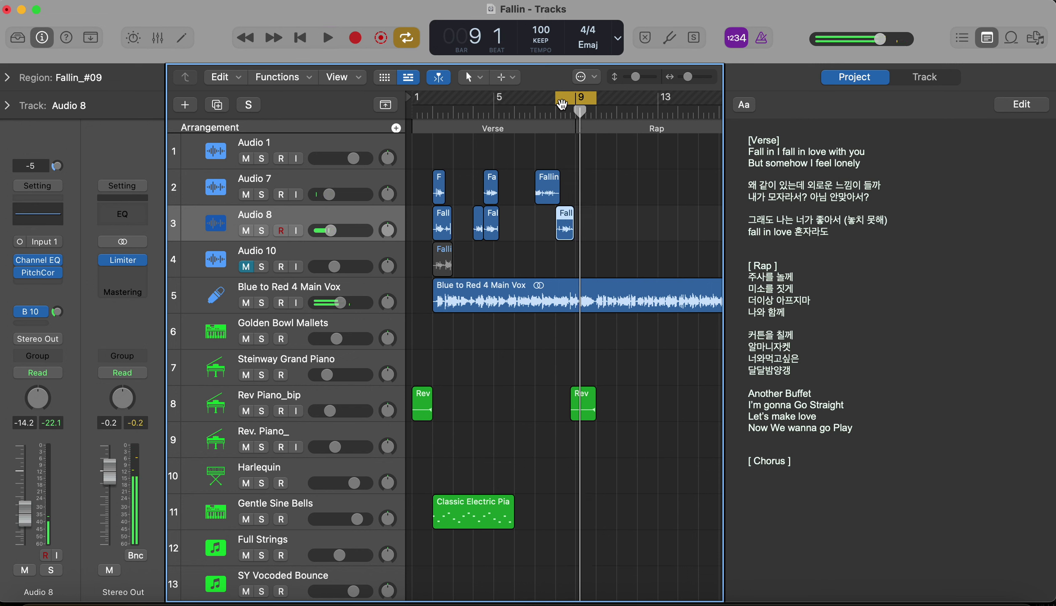
# Extend the cycle start to 6 4 1 1 and compare playback with Audio 7 and Audio 8 muted and unmuted.
pyautogui.moveTo(558, 102); pyautogui.dragTo(529, 101)
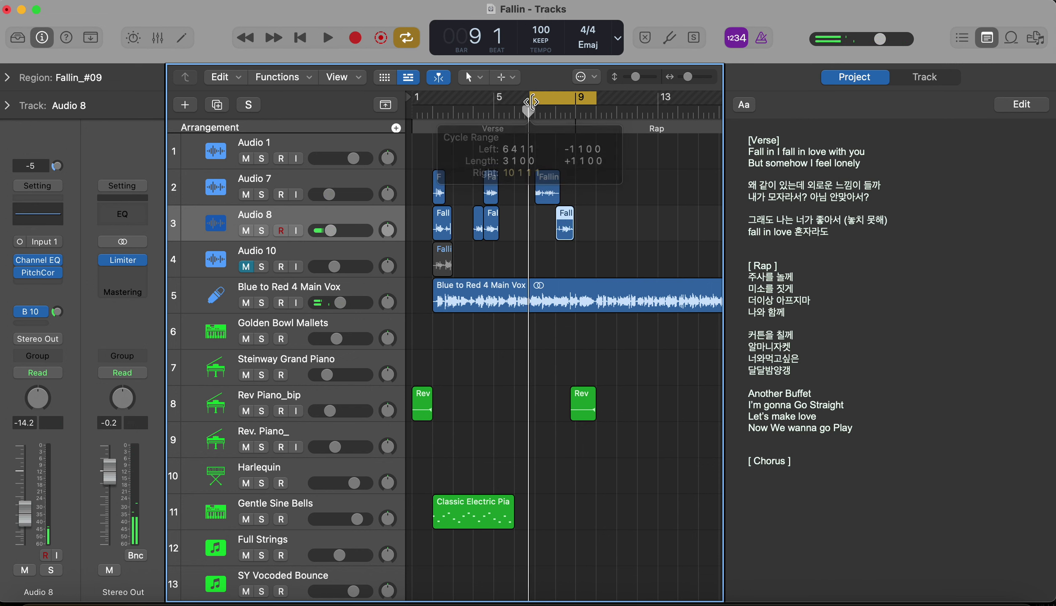
pyautogui.press('space')
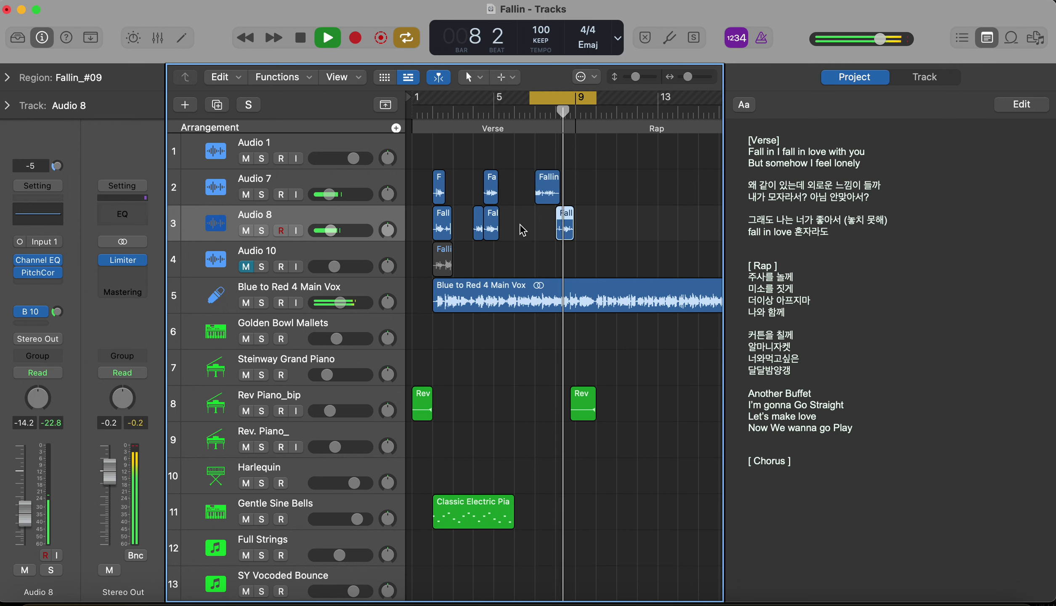
pyautogui.click(246, 194)
pyautogui.click(247, 231)
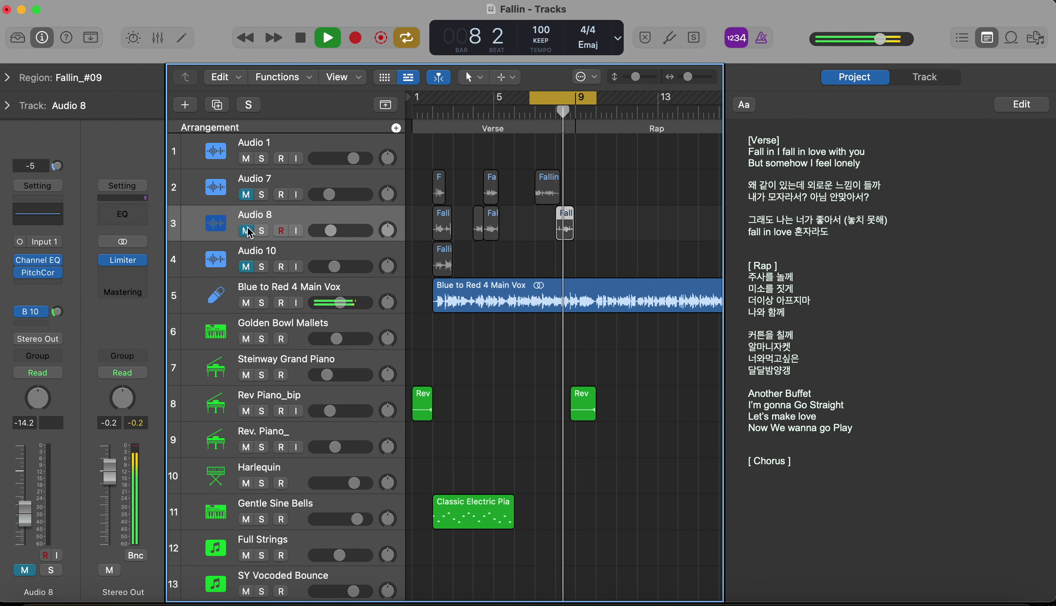
pyautogui.click(246, 194)
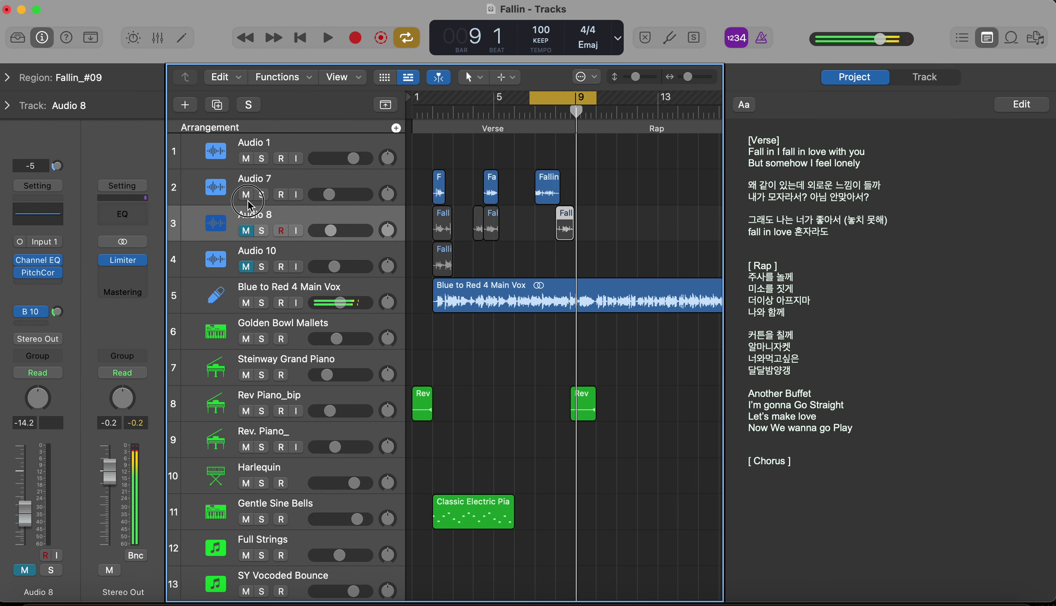
pyautogui.click(246, 230)
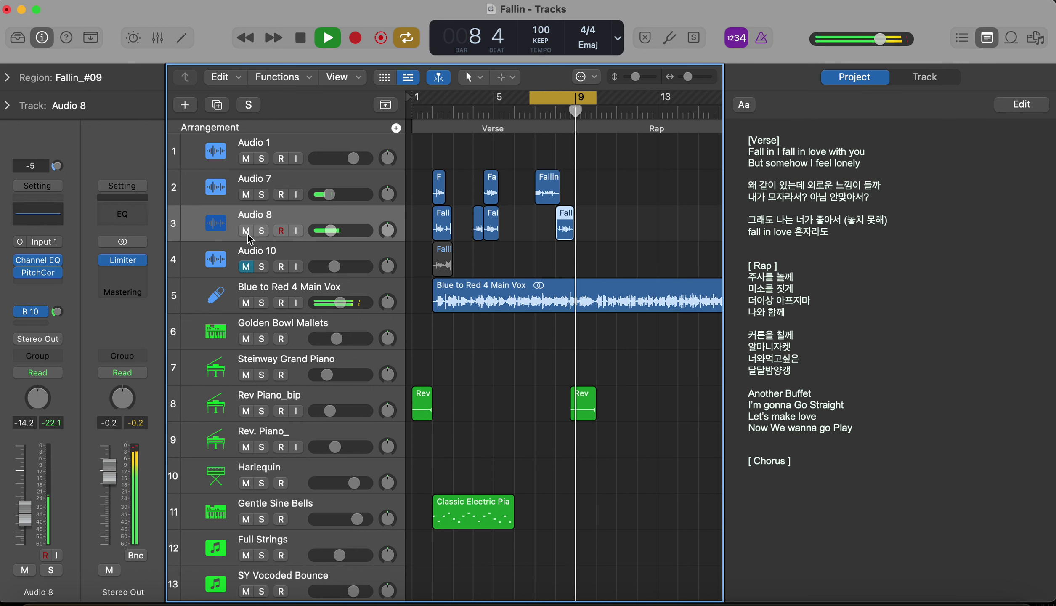
pyautogui.press('space')
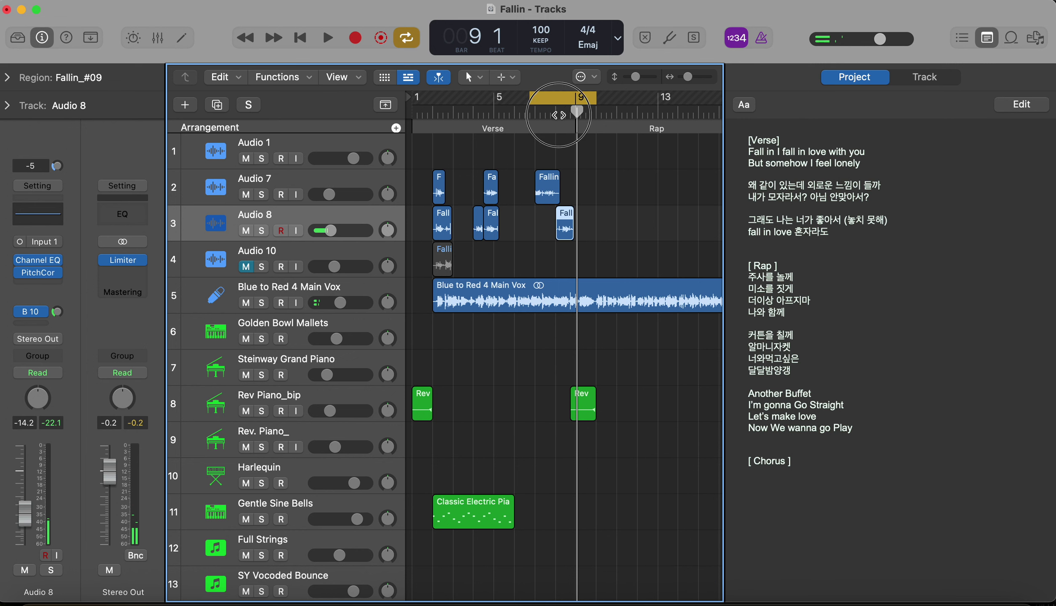
# Play on from bar 8 with the cycle off, then cycle from bar 2 to bar 10 and play the verse.
pyautogui.doubleClick(558, 115)
pyautogui.click(581, 99)
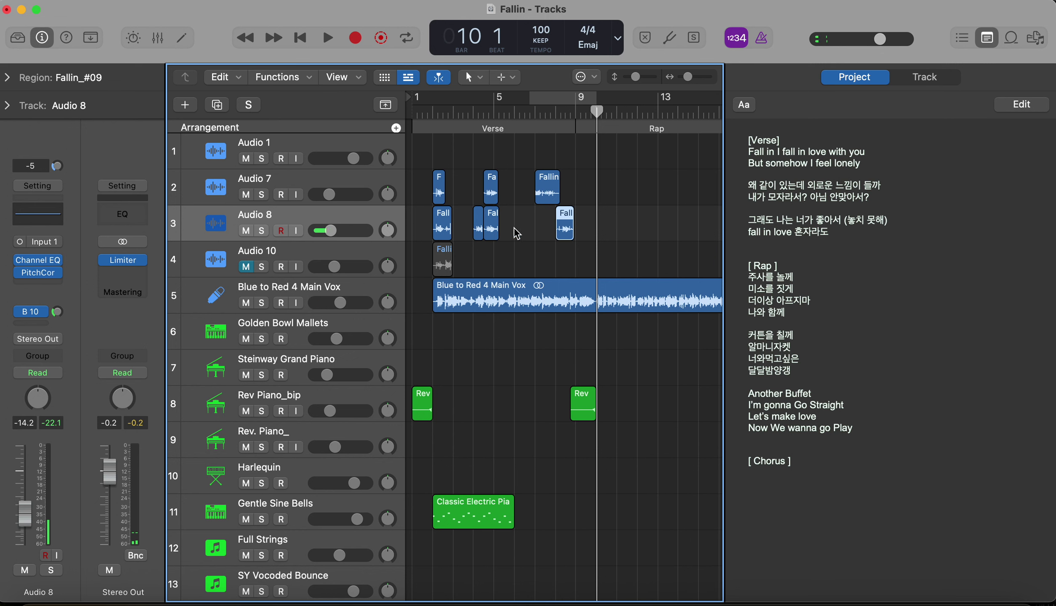
pyautogui.moveTo(435, 107); pyautogui.dragTo(574, 134)
pyautogui.press('space')
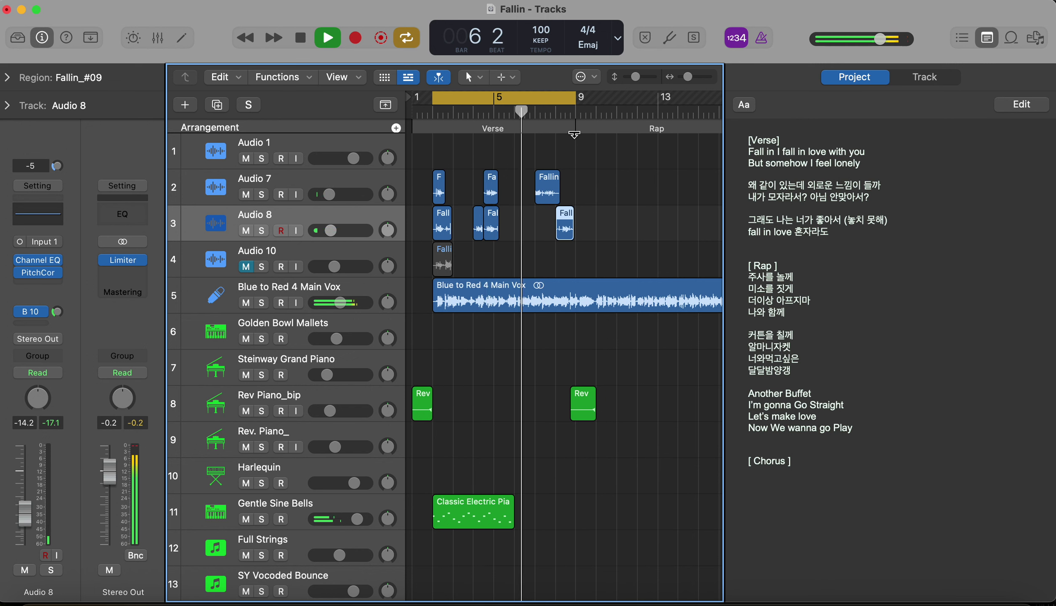
pyautogui.moveTo(576, 94); pyautogui.dragTo(597, 95)
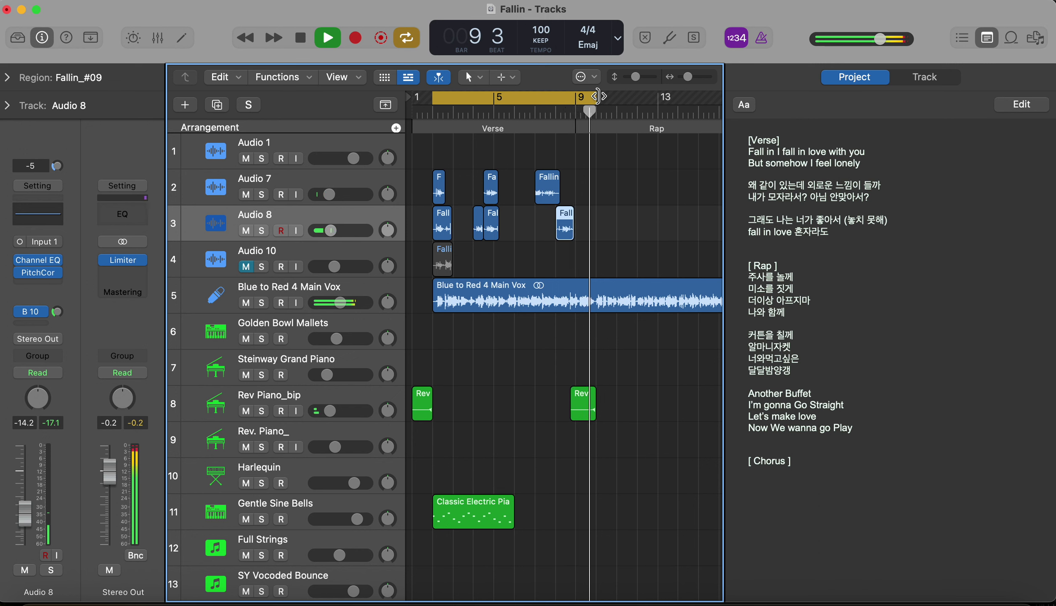
pyautogui.press('space')
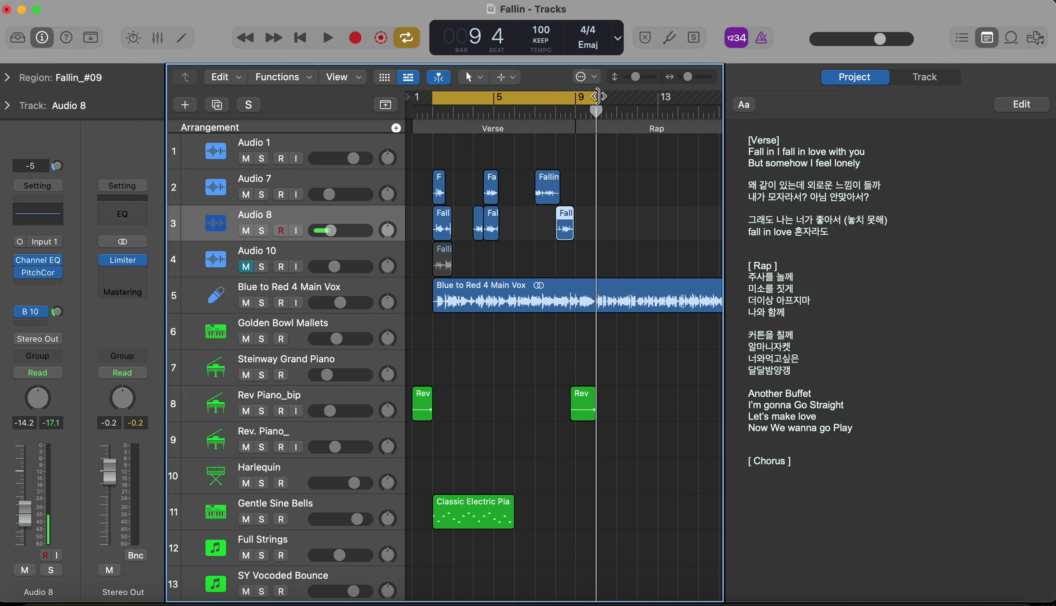
pyautogui.press('space')
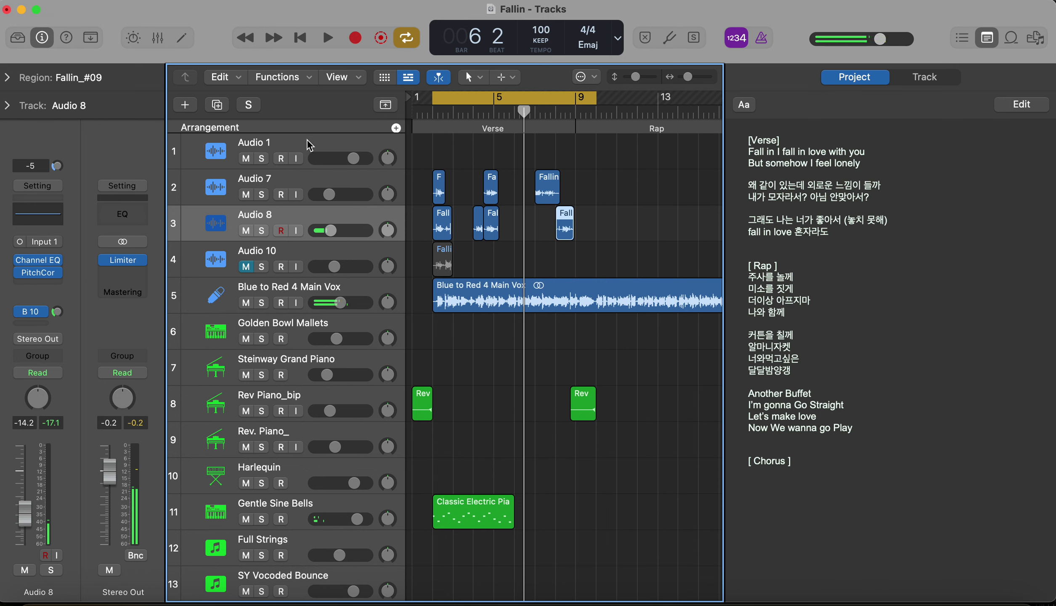
# Add a new audio track with the same settings as Audio 8 and play the verse from bar 2.
pyautogui.click(222, 107)
pyautogui.press('space')
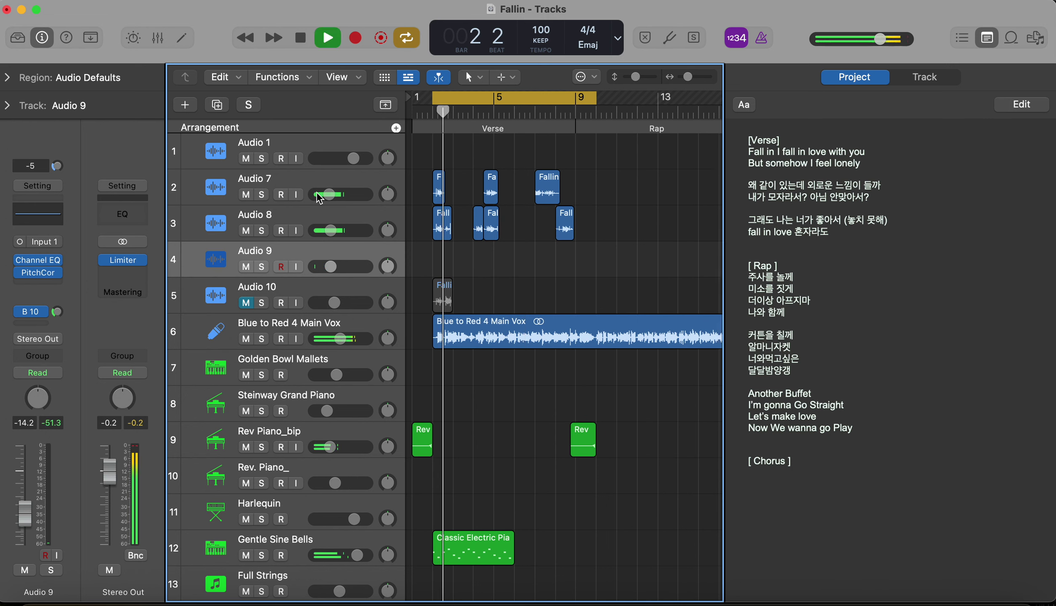
pyautogui.press('space')
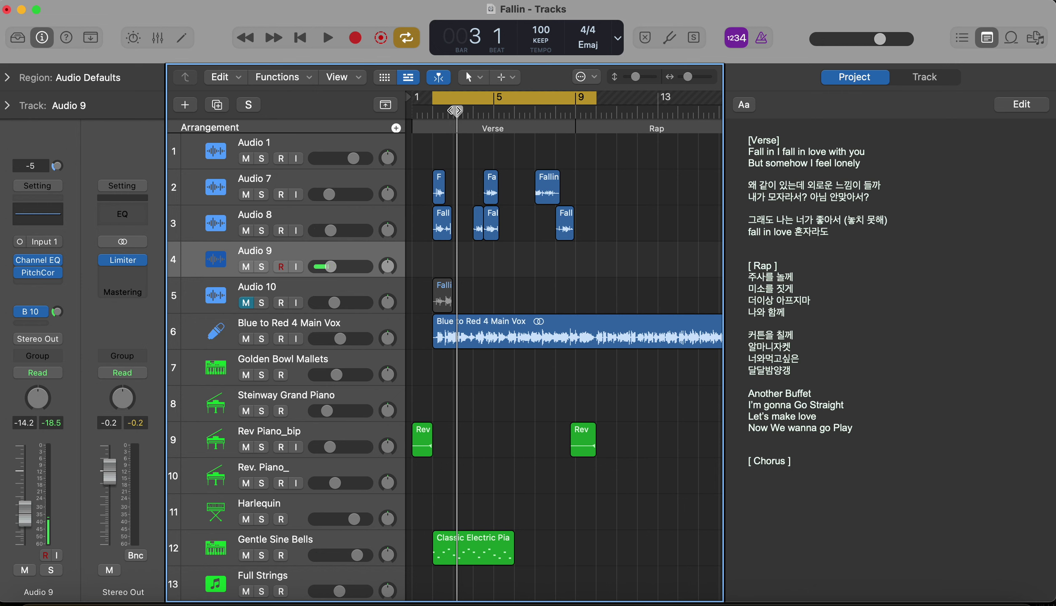
pyautogui.press('space')
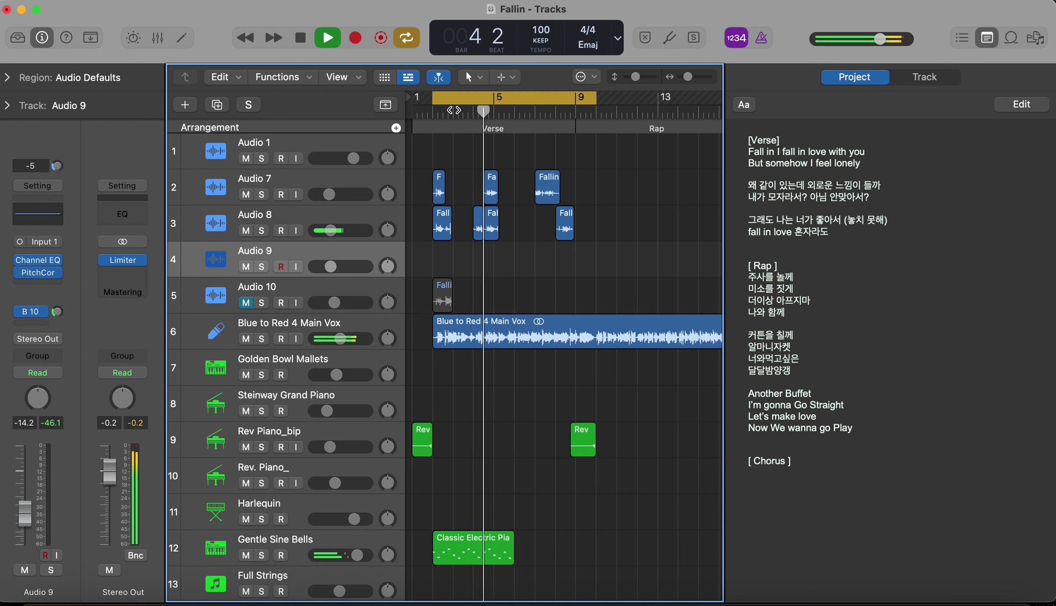
pyautogui.press('space')
# Set the cycle range from bar 4 to bar 6, record a vocal take on Audio 9 and play it back.
pyautogui.moveTo(473, 97); pyautogui.dragTo(509, 104)
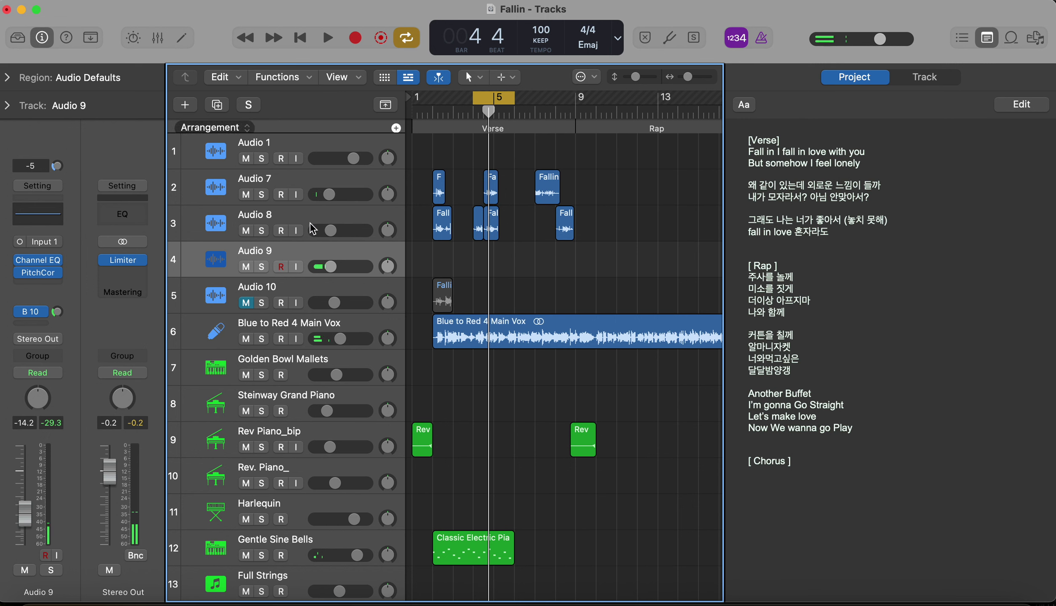
pyautogui.press('r')
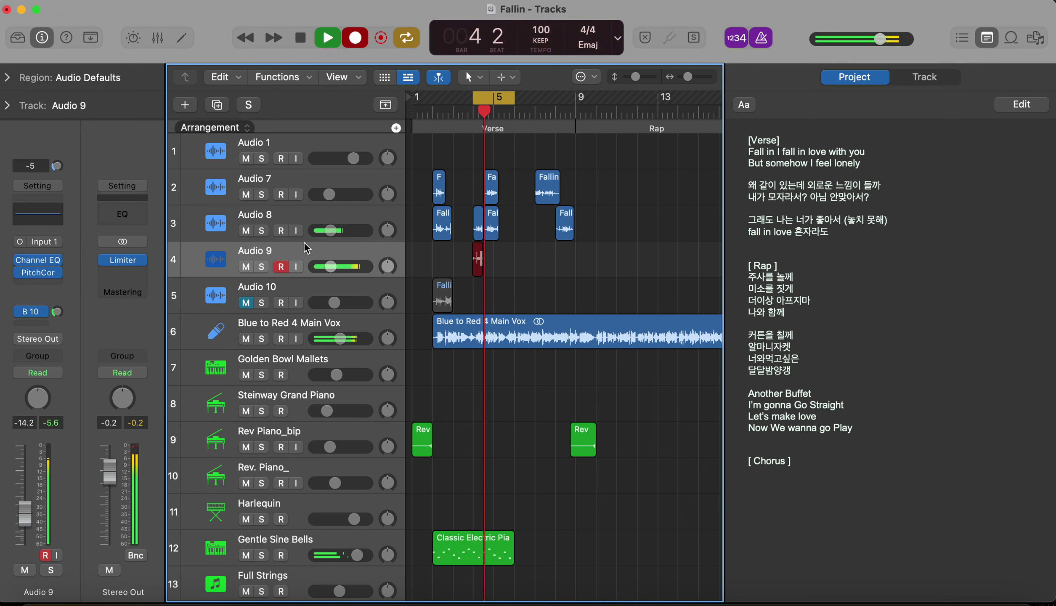
pyautogui.press('space')
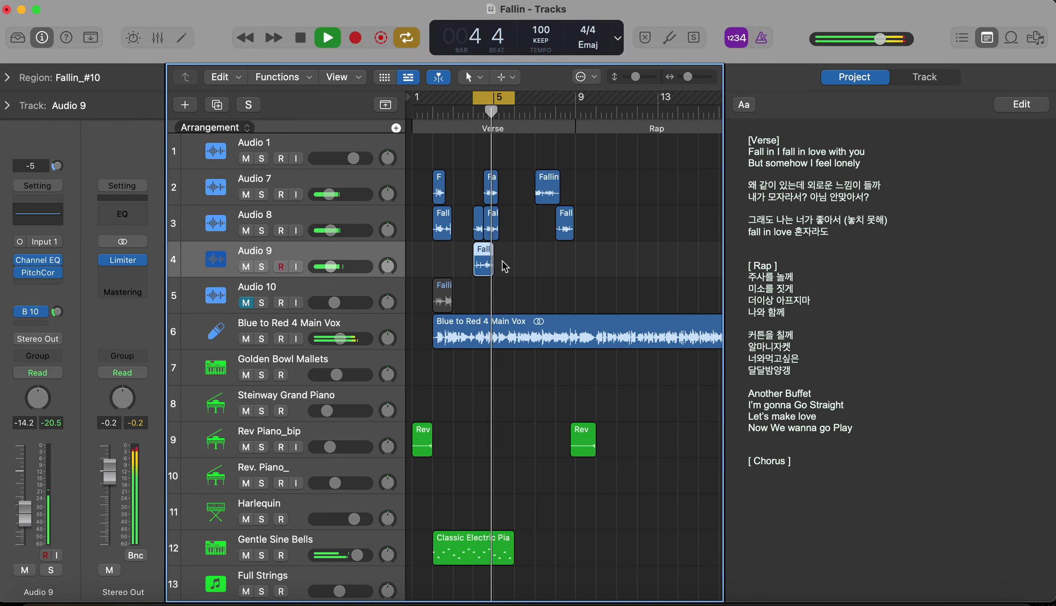
pyautogui.press('space')
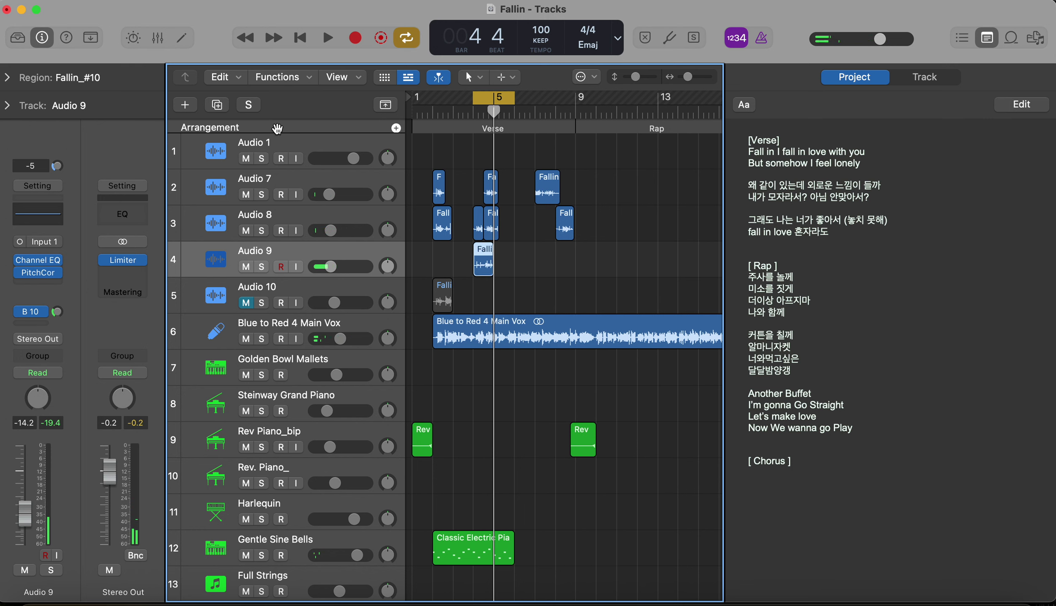
# Add another track with the same settings as Audio 9, record a vocal take there from bar 4 and play it back.
pyautogui.click(217, 105)
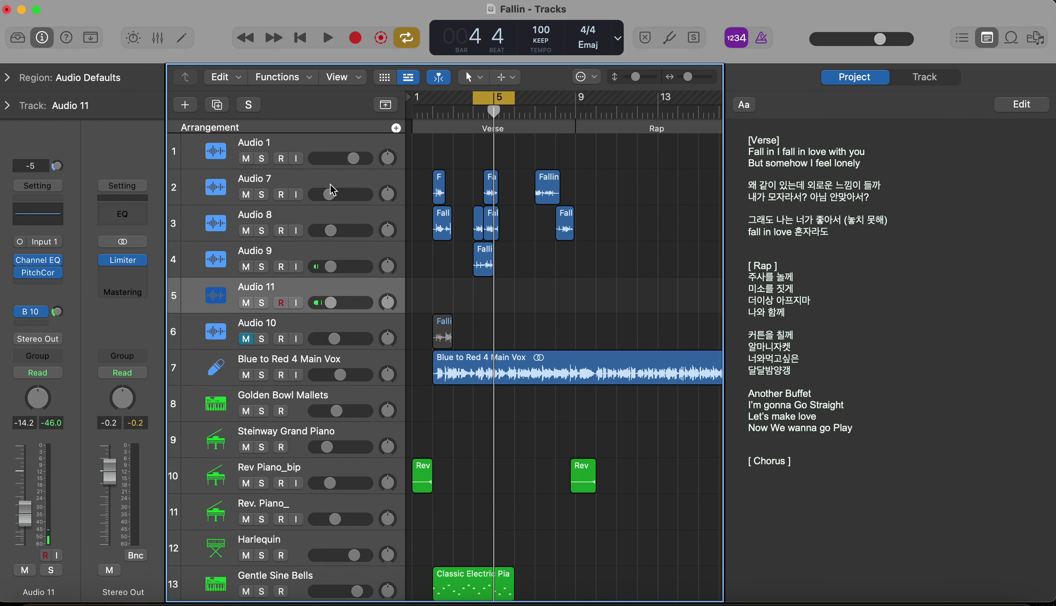
pyautogui.press('r')
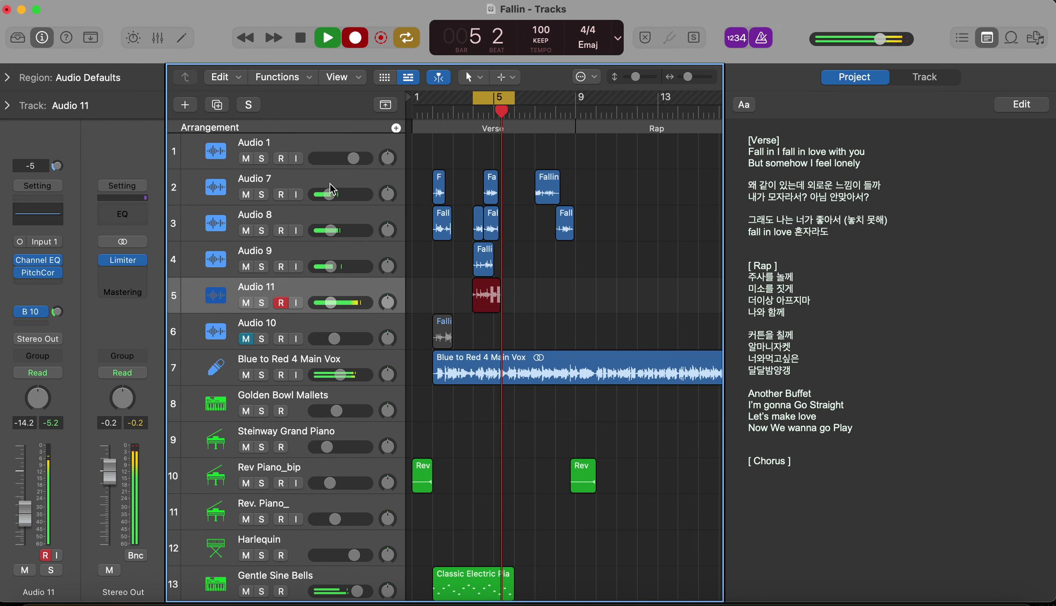
pyautogui.press('space')
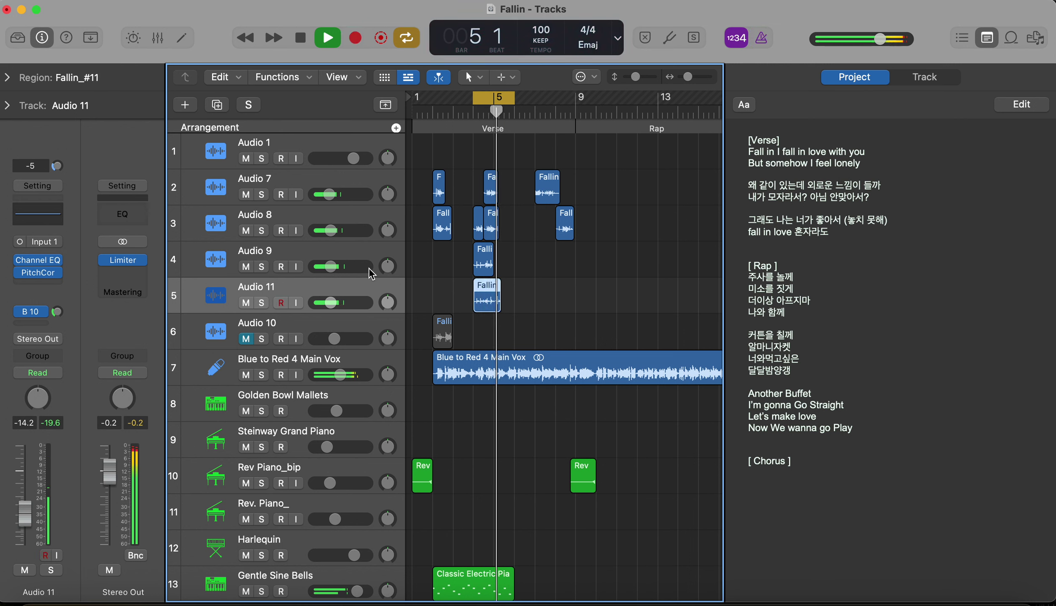
pyautogui.press('space')
# Pan Audio 9 to -64 and Audio 11 to +63, and play back the section from bar 4.
pyautogui.click(387, 265)
pyautogui.moveTo(387, 266)
pyautogui.mouseDown()
pyautogui.moveTo(387, 280)
pyautogui.moveTo(387, 269)
pyautogui.mouseUp()
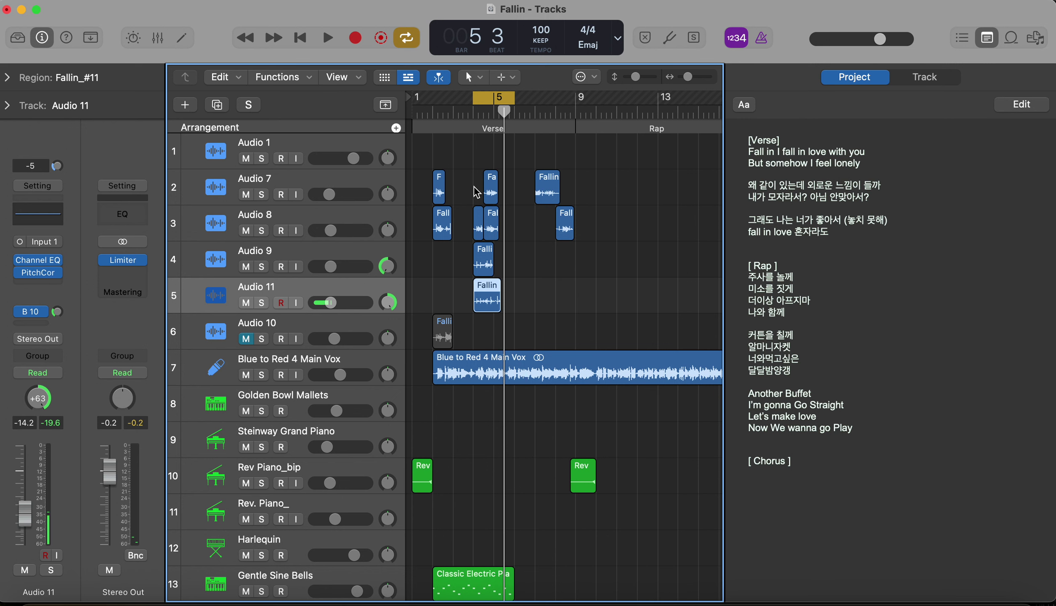
pyautogui.press('space')
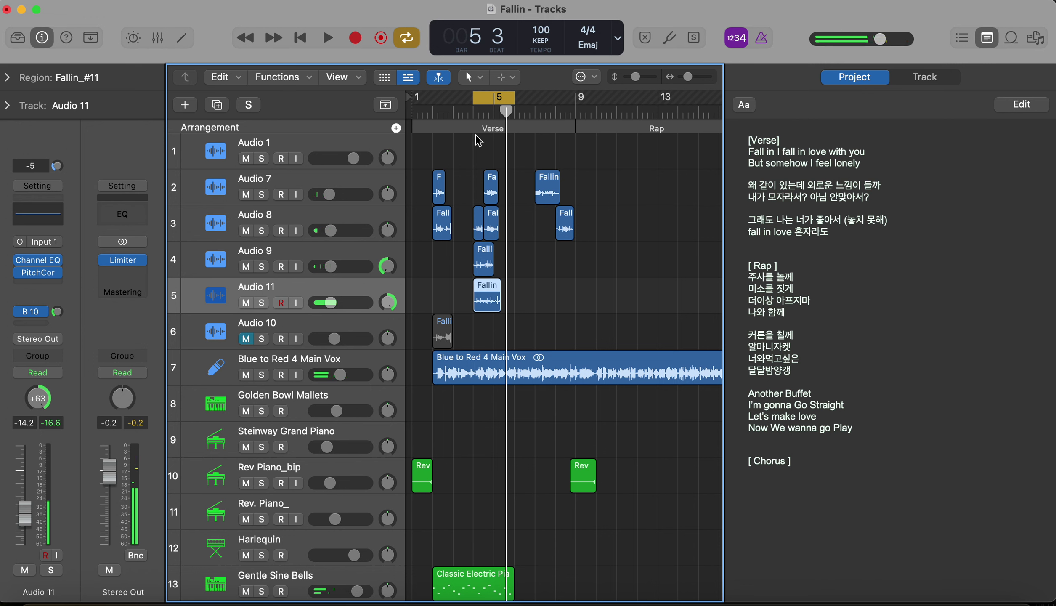
# Compare playback around bar 4 with Audio 7, Audio 8, Audio 9 and Audio 11 muted and unmuted.
pyautogui.press('space')
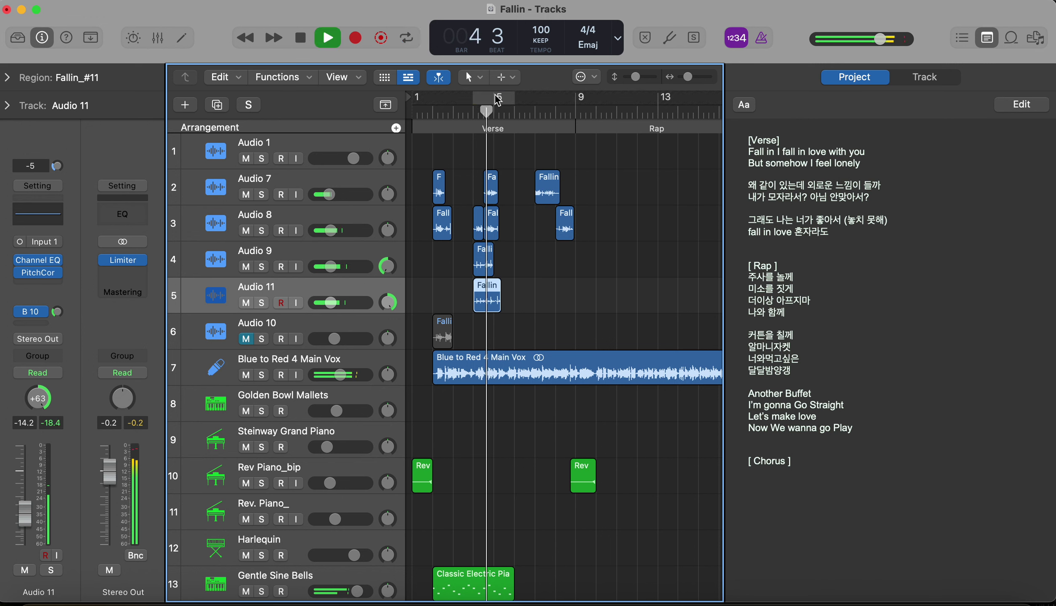
pyautogui.press('space')
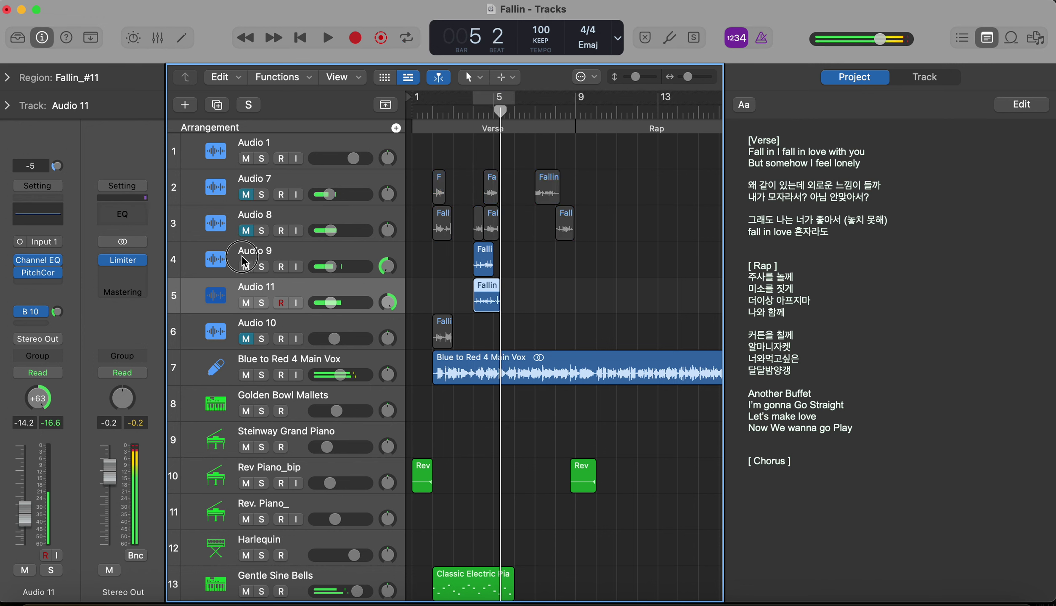
pyautogui.doubleClick(465, 108)
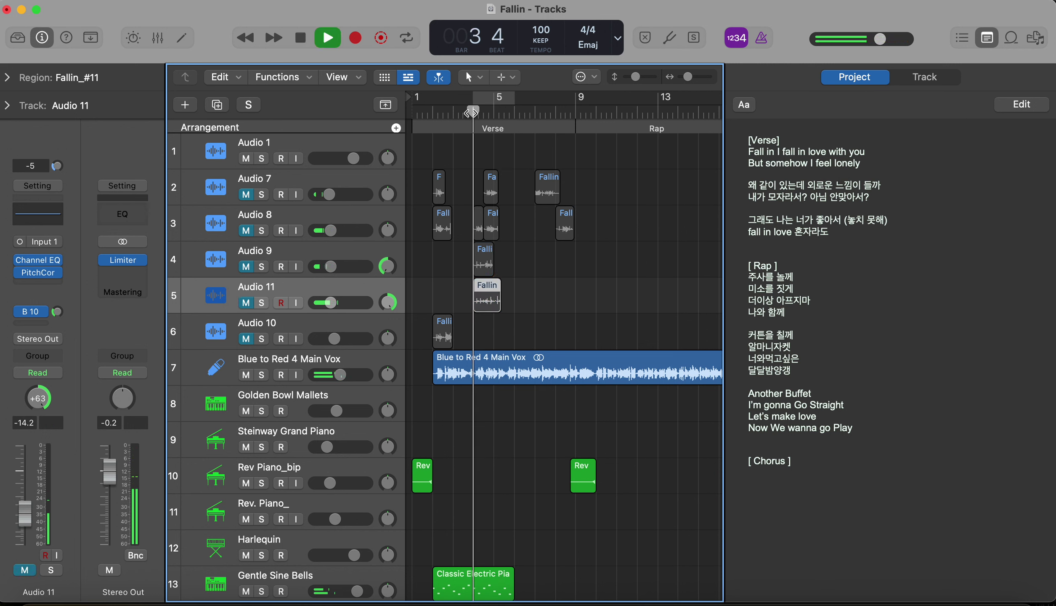
pyautogui.click(499, 102)
pyautogui.press('space')
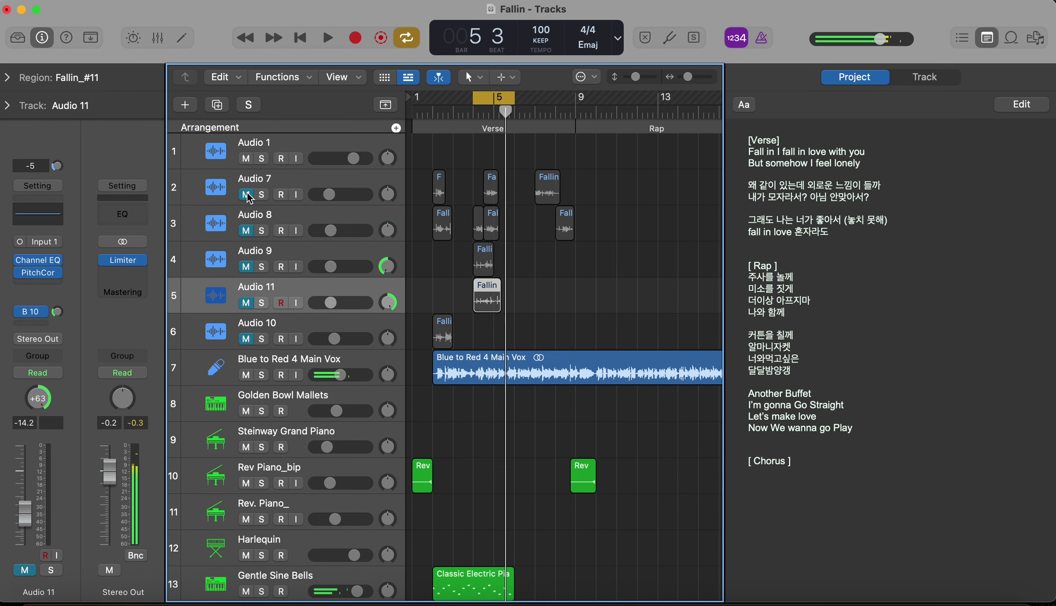
pyautogui.moveTo(249, 197); pyautogui.dragTo(243, 333)
pyautogui.click(246, 337)
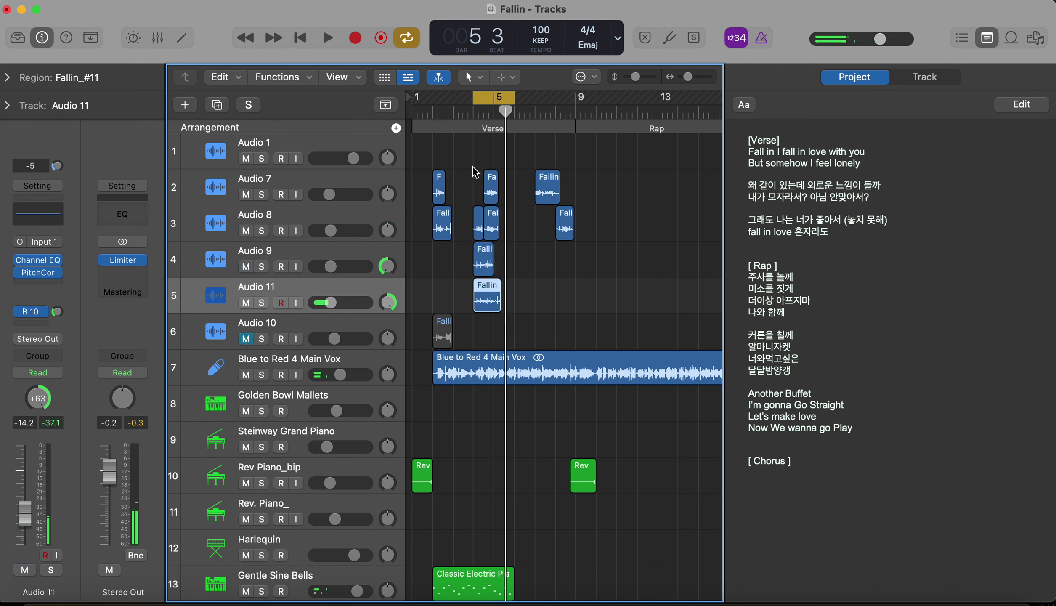
# Turn the cycle off and play the layered vocals from bar 4 through bar 8.
pyautogui.click(497, 99)
pyautogui.click(473, 112)
pyautogui.press('space')
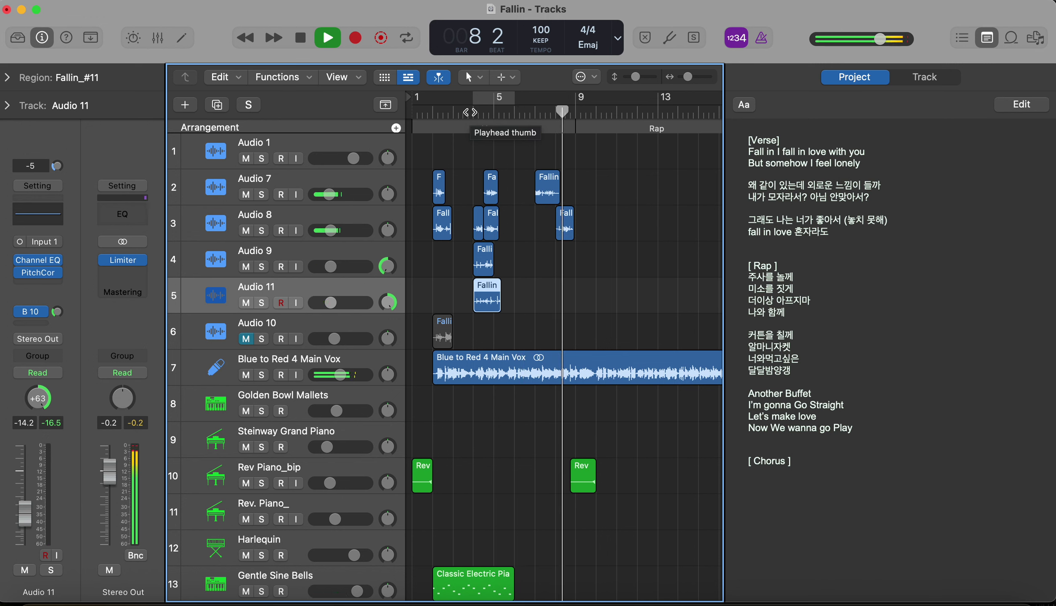
pyautogui.press('space')
# Set the cycle range from bar 7 to bar 9, record a vocal take on Audio 9 there and play it back.
pyautogui.moveTo(536, 101); pyautogui.dragTo(577, 102)
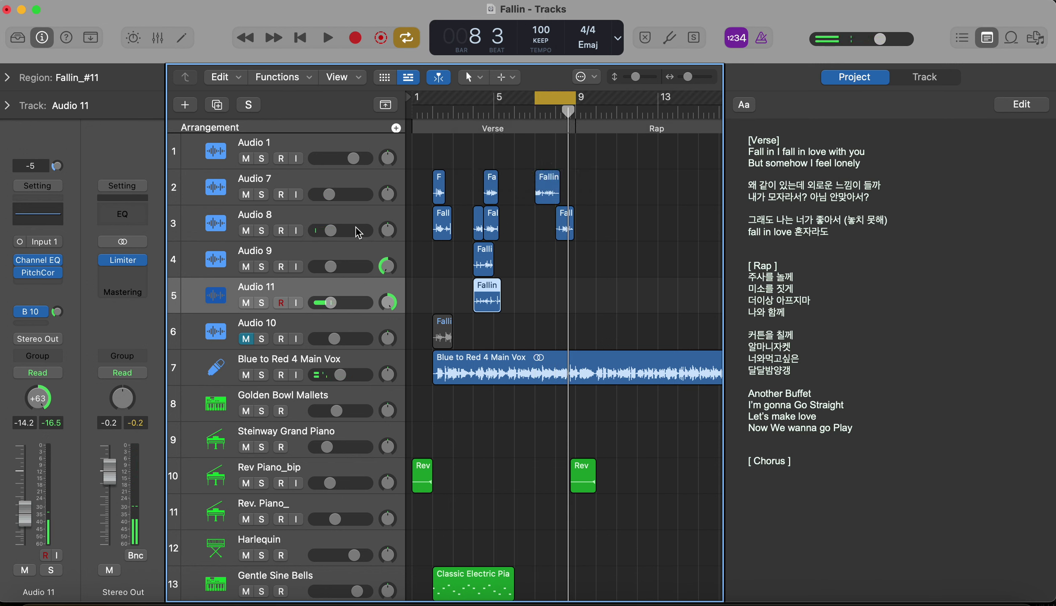
pyautogui.click(298, 251)
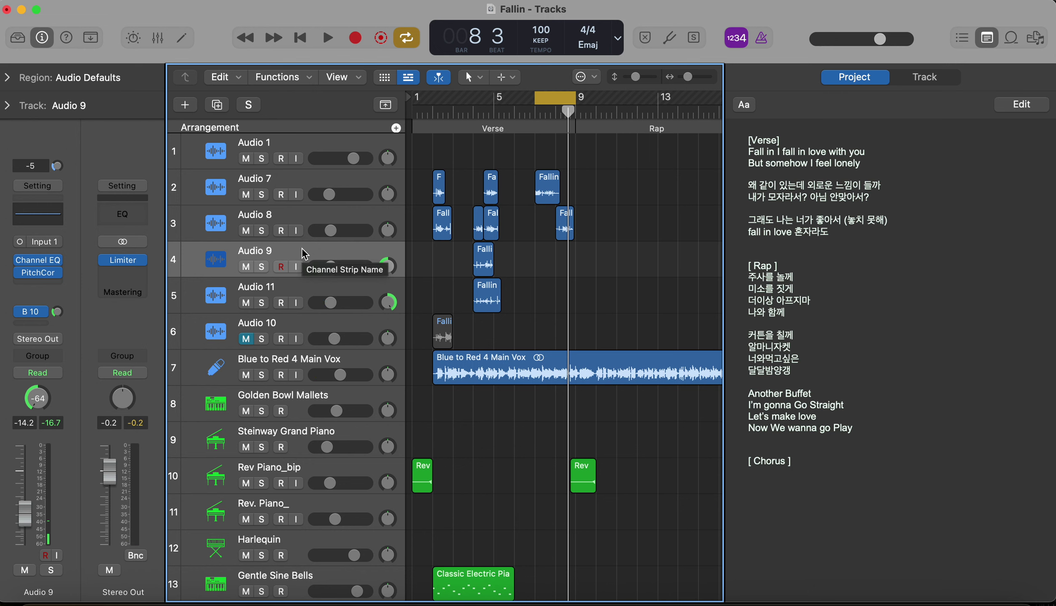
pyautogui.press('r')
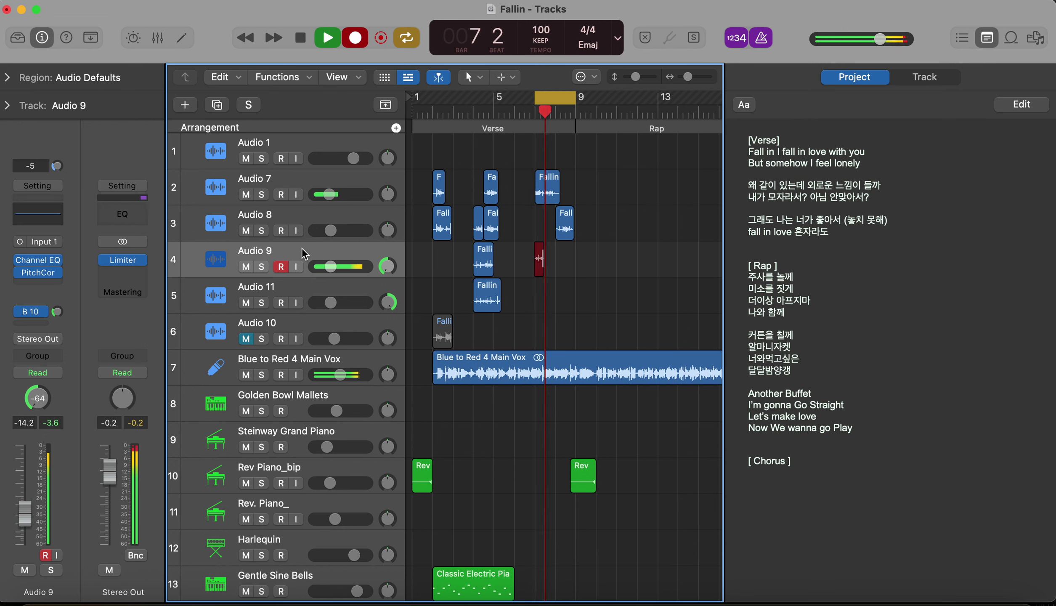
pyautogui.press('space')
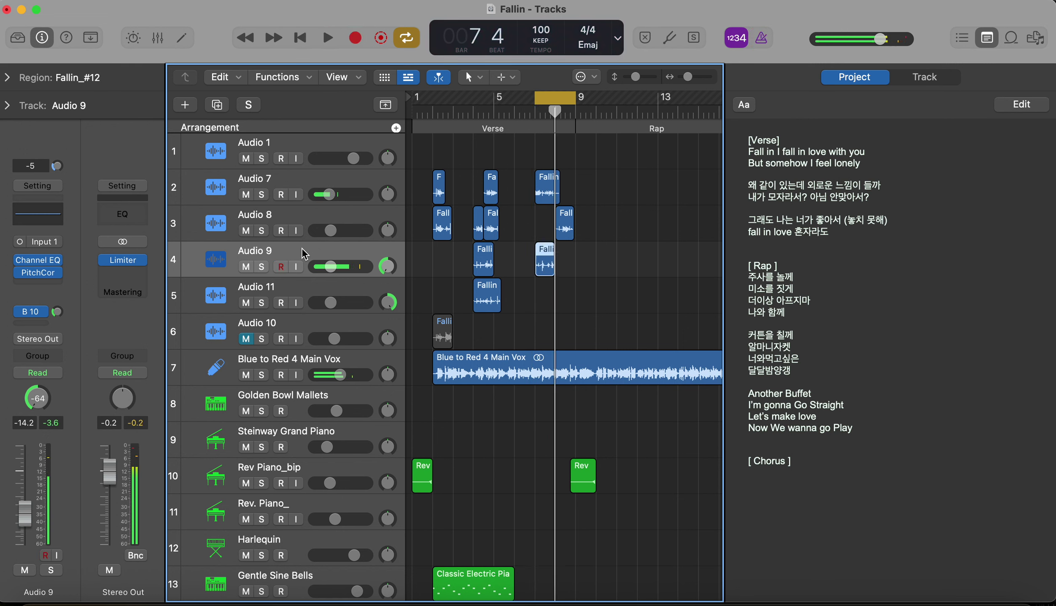
pyautogui.press('space')
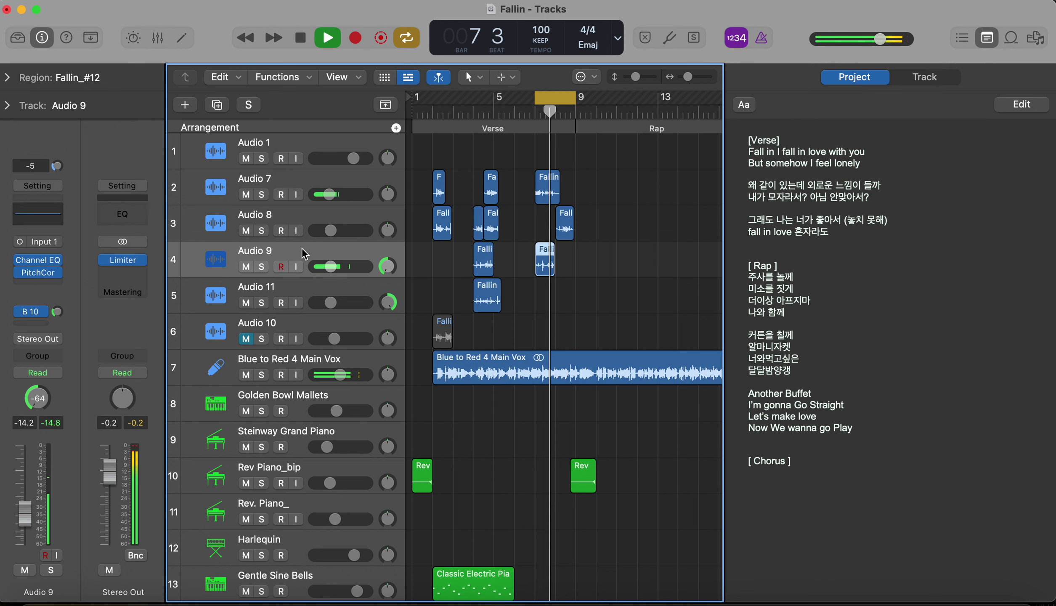
pyautogui.press('space')
pyautogui.press('space')
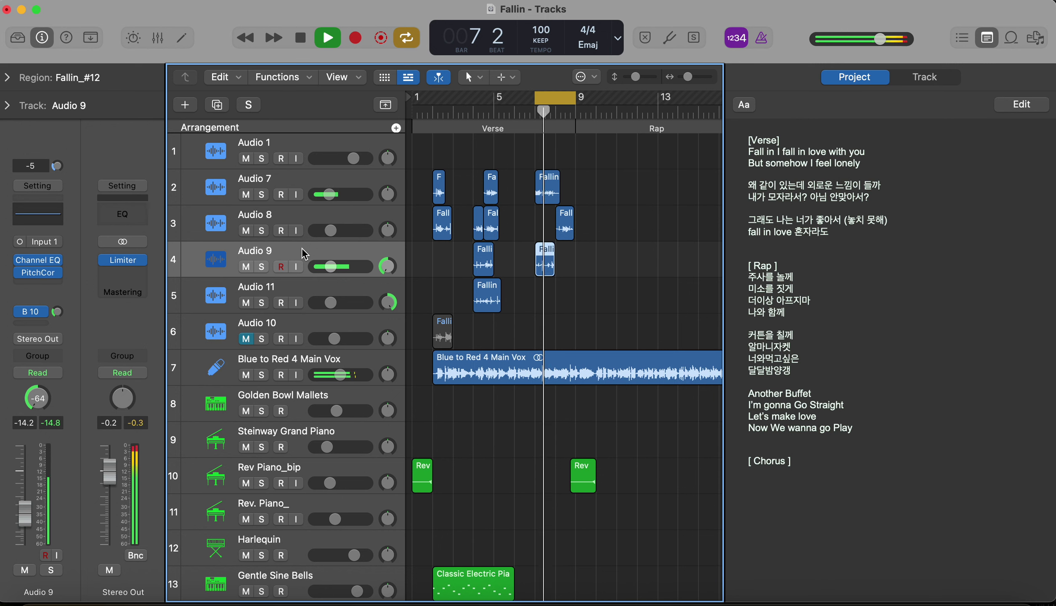
# Move the bar 7 vocal region on Audio 9 slightly earlier, to position 6 4 3 1, and play back the section.
pyautogui.press('space')
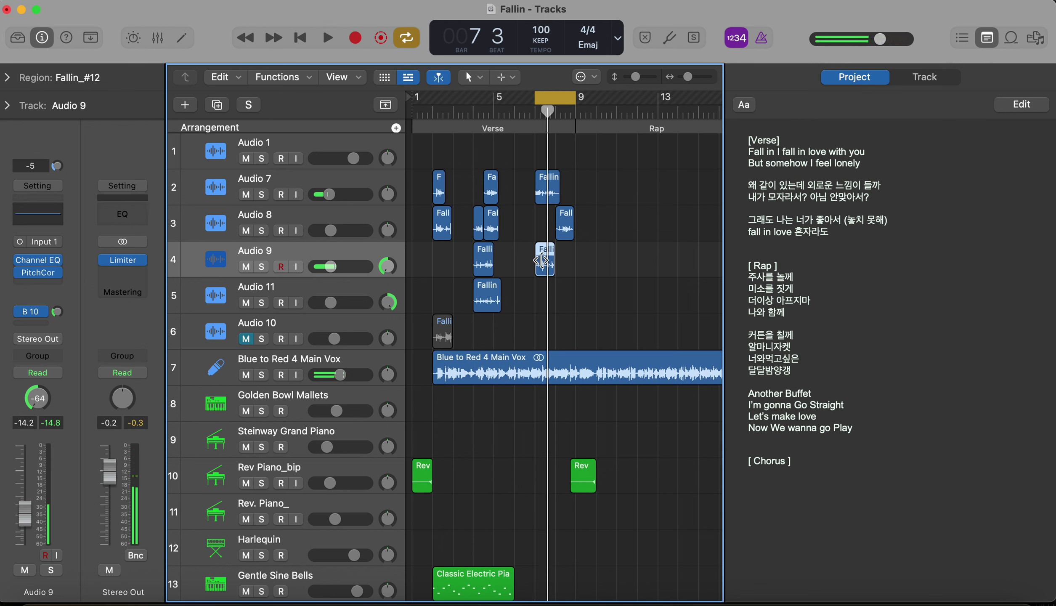
pyautogui.keyDown('ctrl'); pyautogui.keyDown('alt'); pyautogui.moveTo(529, 229); pyautogui.dragTo(626, 360); pyautogui.keyUp('alt'); pyautogui.keyUp('ctrl')
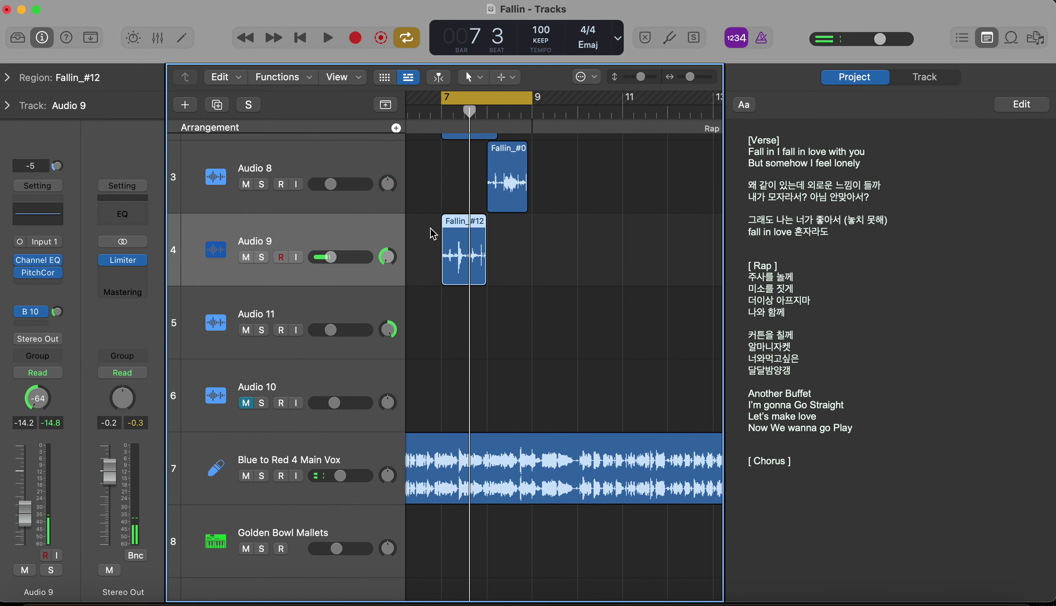
pyautogui.moveTo(469, 242); pyautogui.dragTo(465, 242)
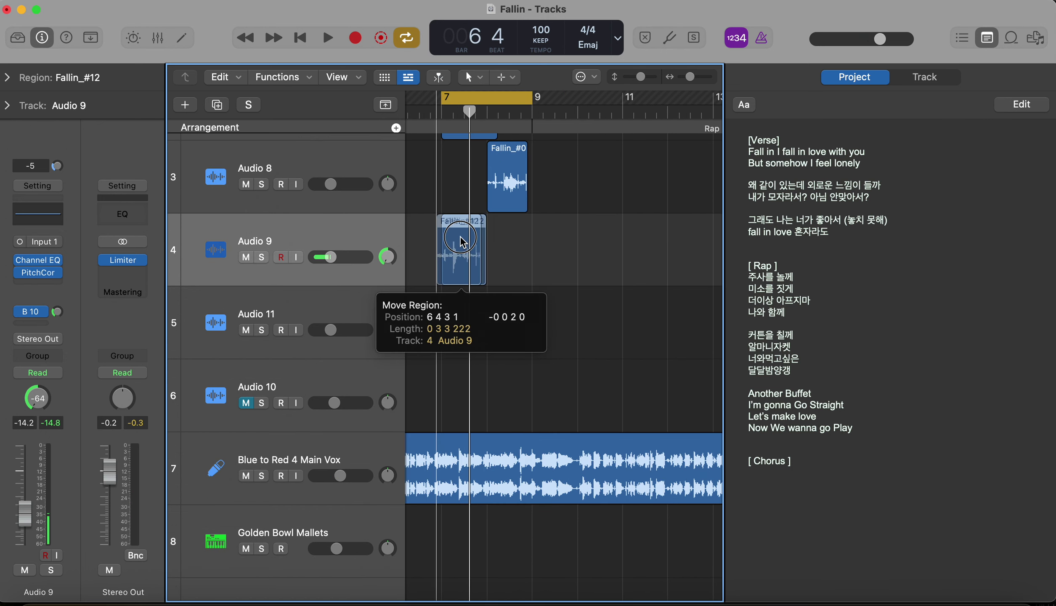
pyautogui.hotkey('shift', 'space')
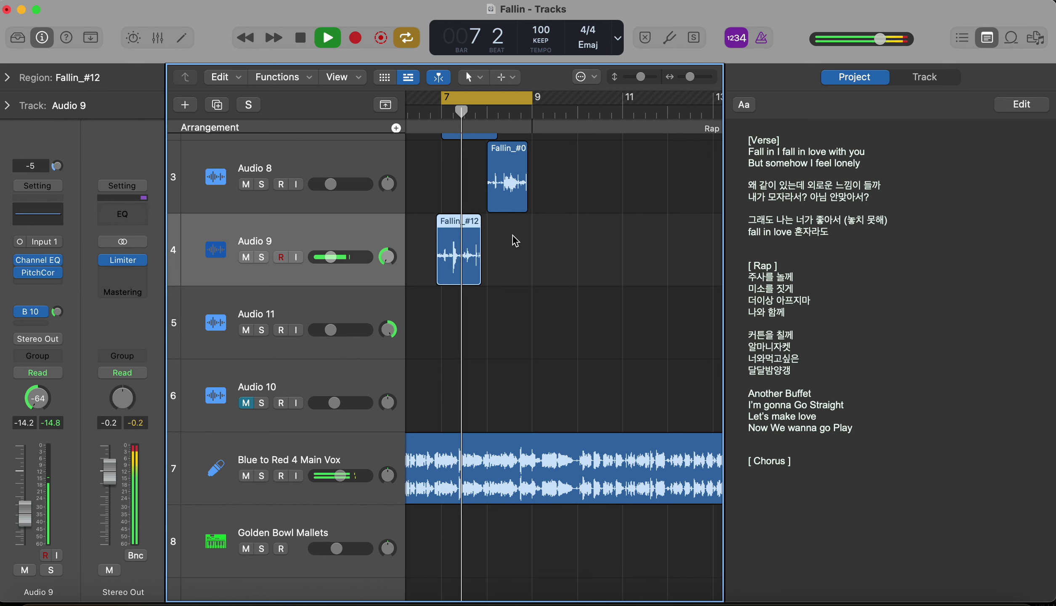
pyautogui.keyDown('ctrl'); pyautogui.keyDown('alt'); pyautogui.click(532, 248); pyautogui.keyUp('alt'); pyautogui.keyUp('ctrl')
pyautogui.press('space')
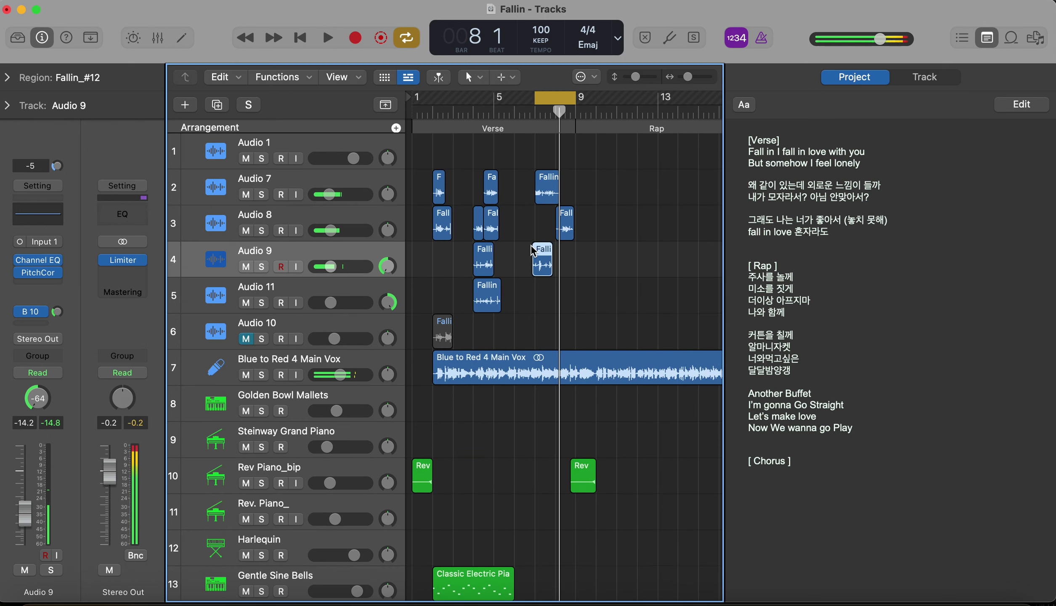
pyautogui.hotkey('shift', 'space')
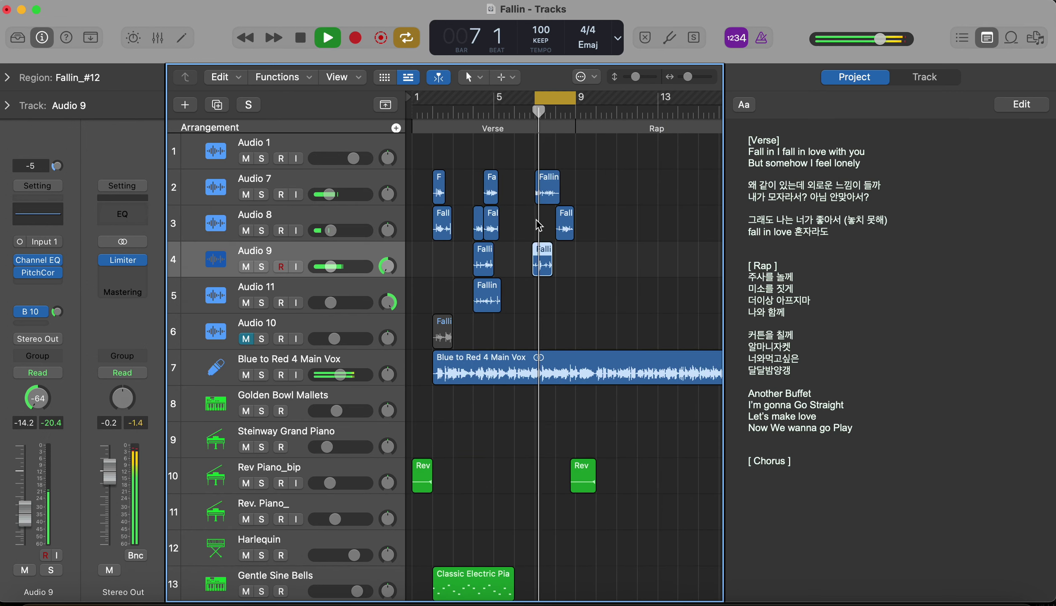
pyautogui.press('space')
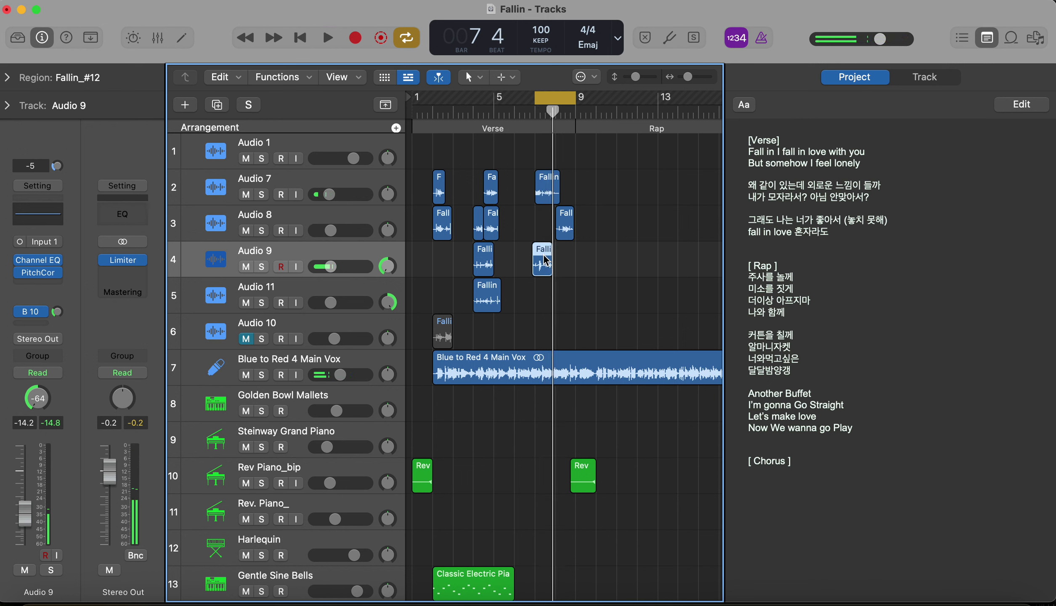
# Record a vocal take on Audio 11 starting at bar 7 and play it back with the other layers.
pyautogui.click(307, 297)
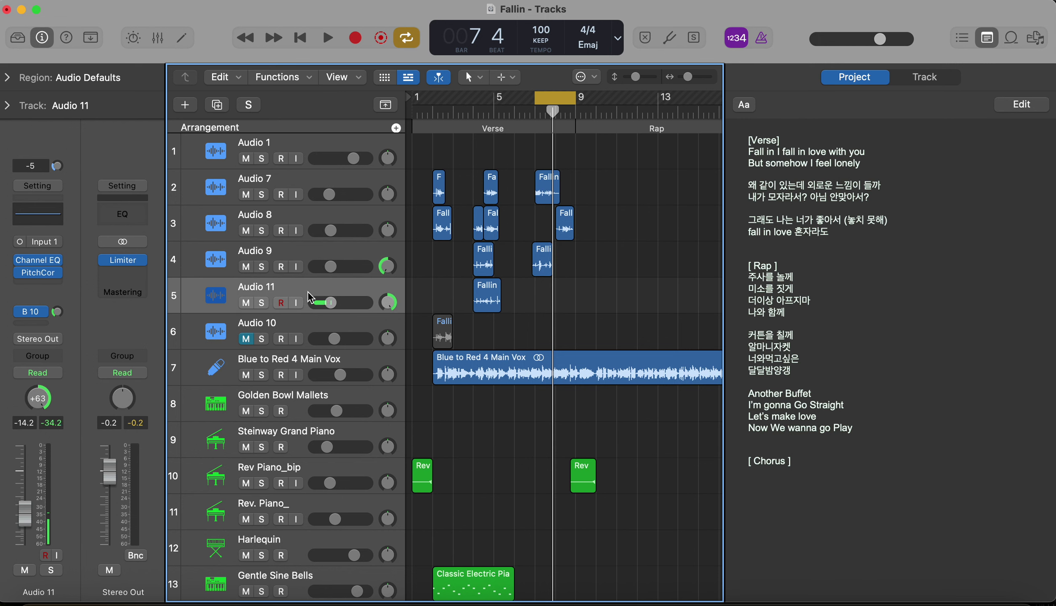
pyautogui.press('r')
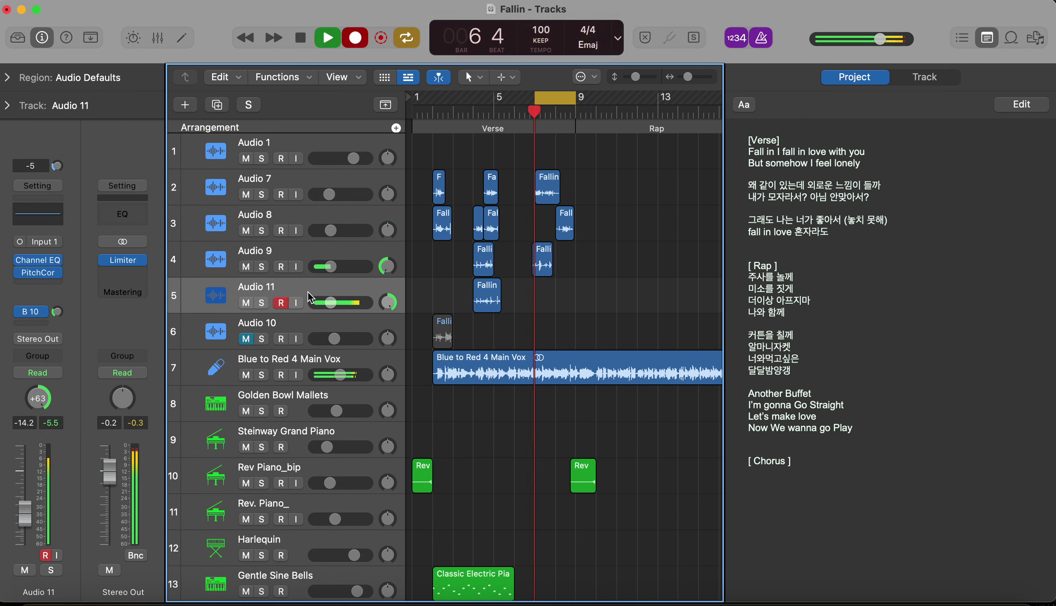
pyautogui.press('space')
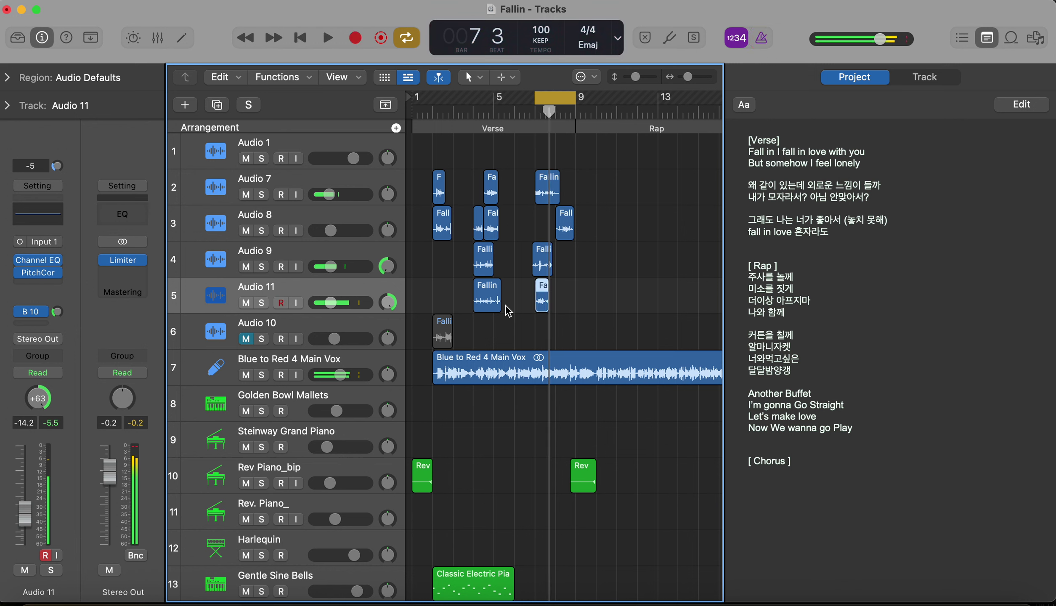
pyautogui.press('space')
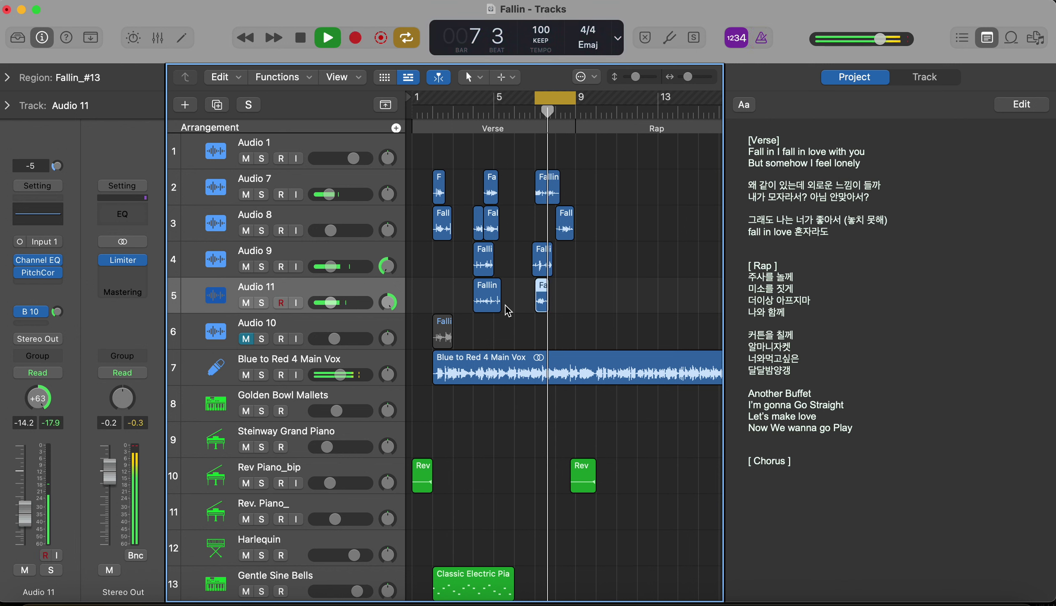
pyautogui.press('space')
# Mute the bar 7 vocal region on Audio 9 and play bars 7 to 9 without it.
pyautogui.click(541, 263)
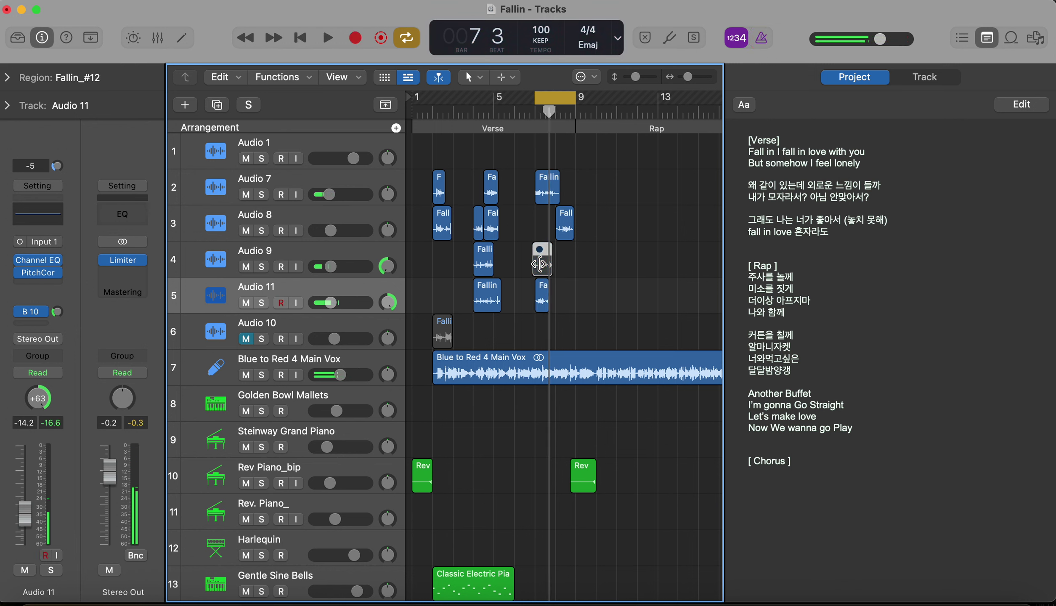
pyautogui.press('space')
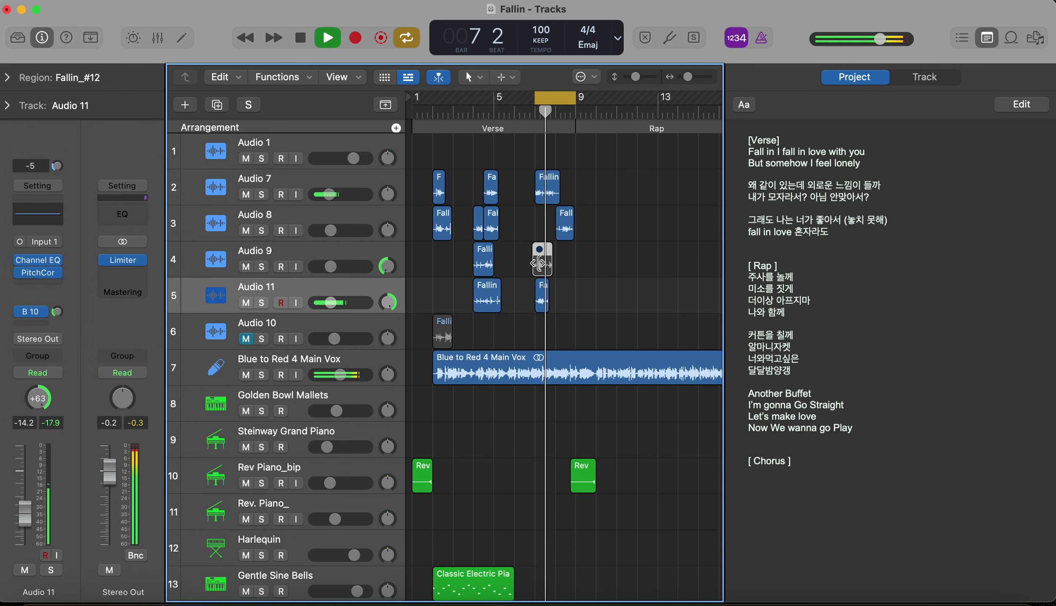
pyautogui.press('space')
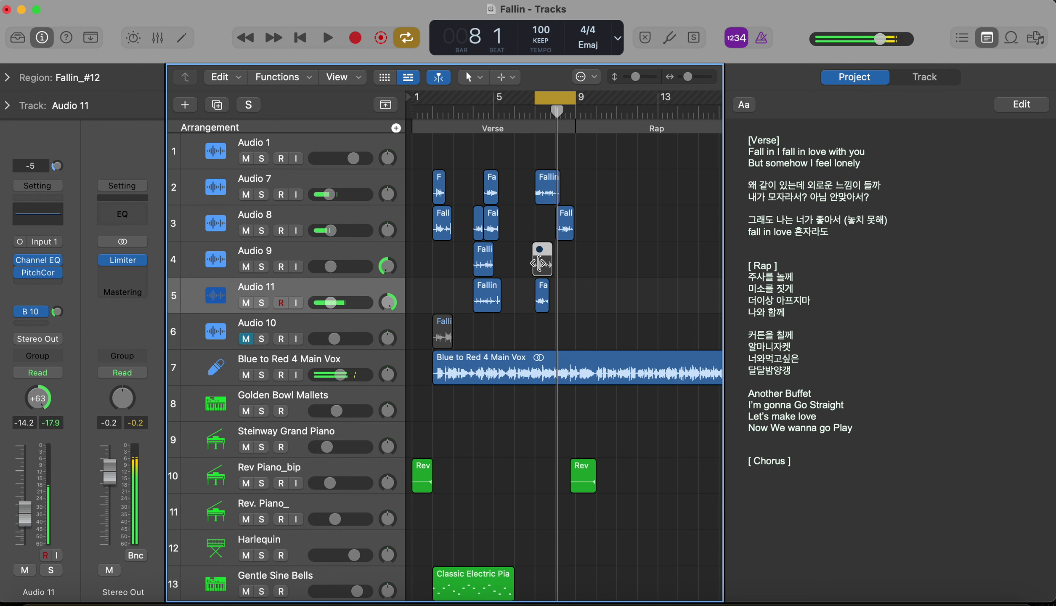
pyautogui.press('space')
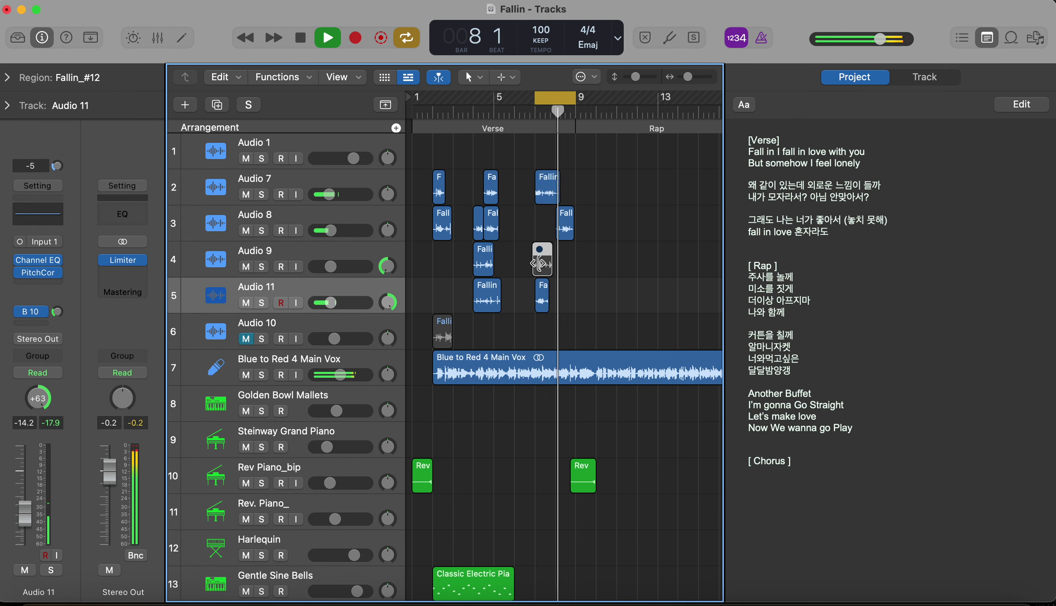
pyautogui.press('space')
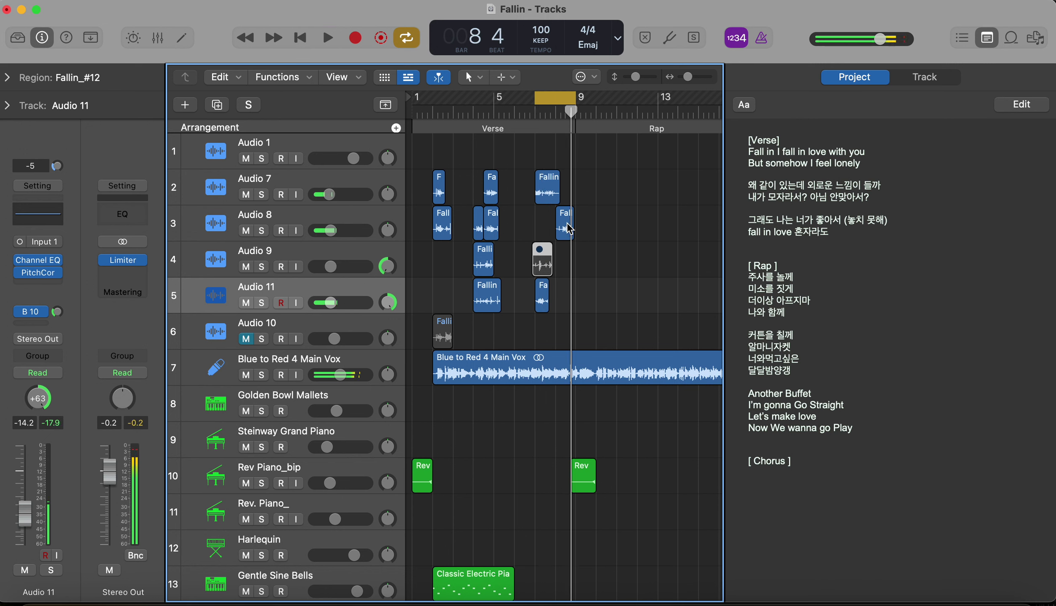
# Trim the end of the bar 7 region on Audio 7 back to bar 8 and shorten the cycle range to bars 8 to 9.
pyautogui.click(568, 228)
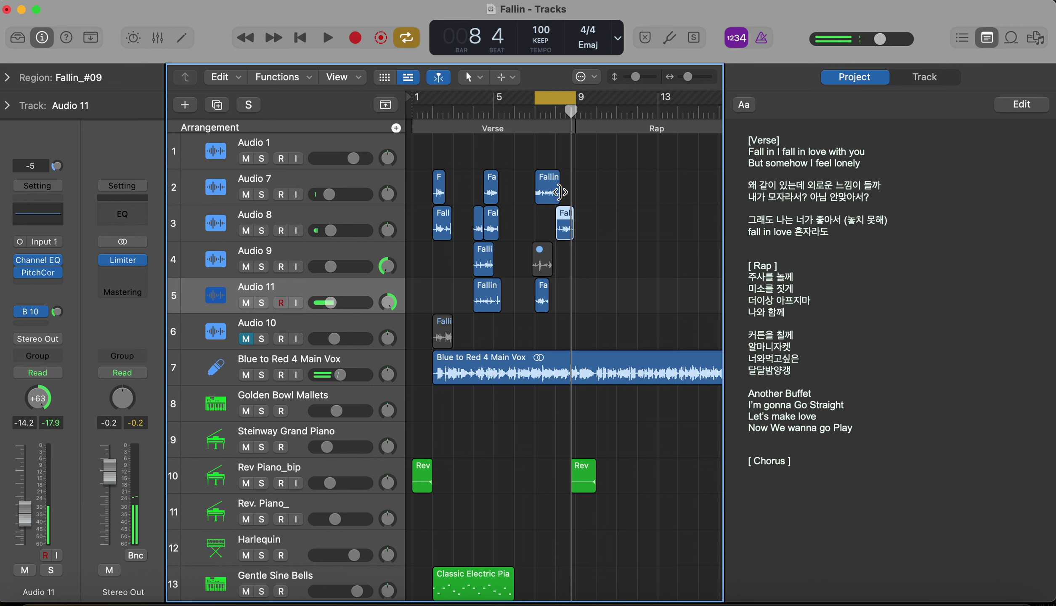
pyautogui.moveTo(566, 189); pyautogui.dragTo(555, 188)
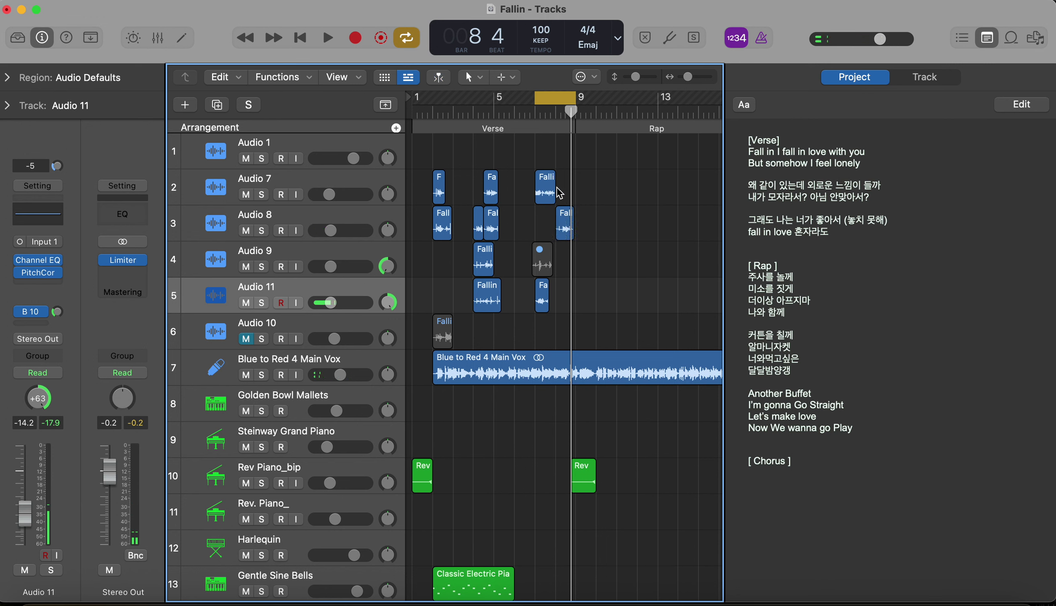
pyautogui.moveTo(538, 99); pyautogui.dragTo(556, 99)
# Record a vocal take on Audio 7 in the bar 8 to 9 cycle range and play it back.
pyautogui.click(299, 183)
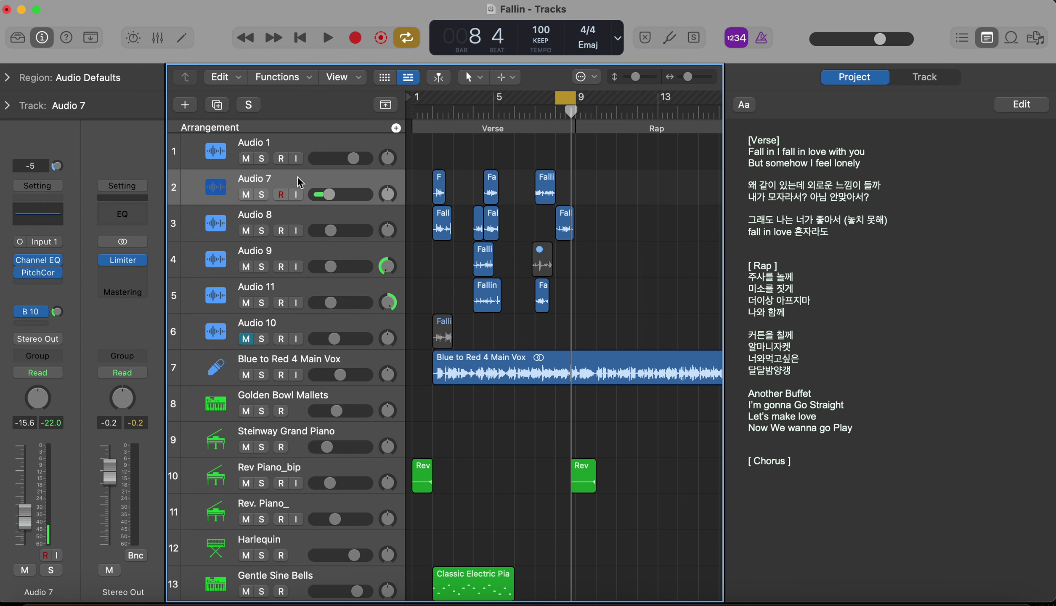
pyautogui.press('r')
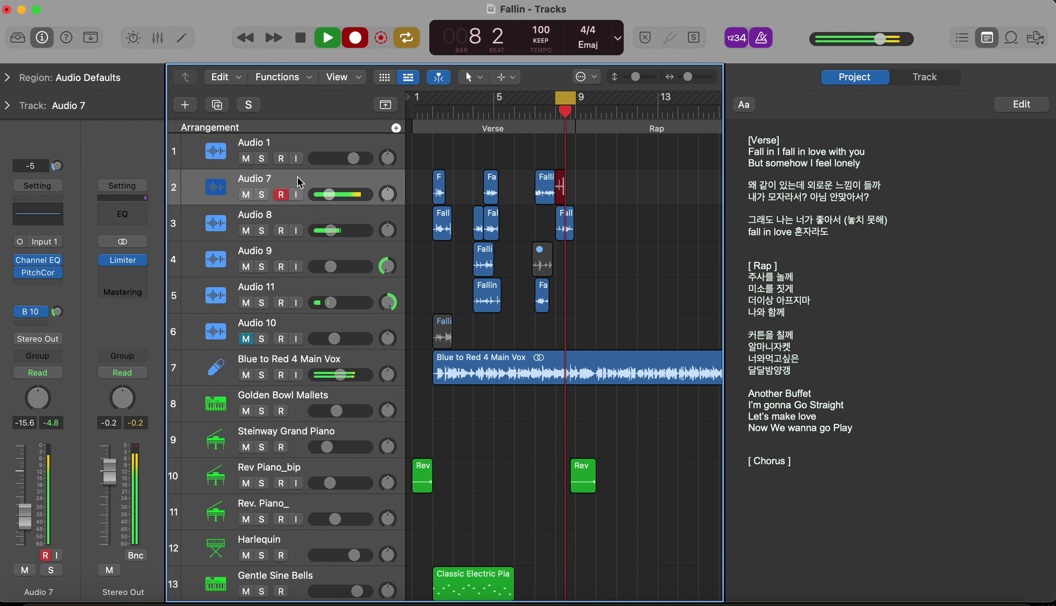
pyautogui.press('r')
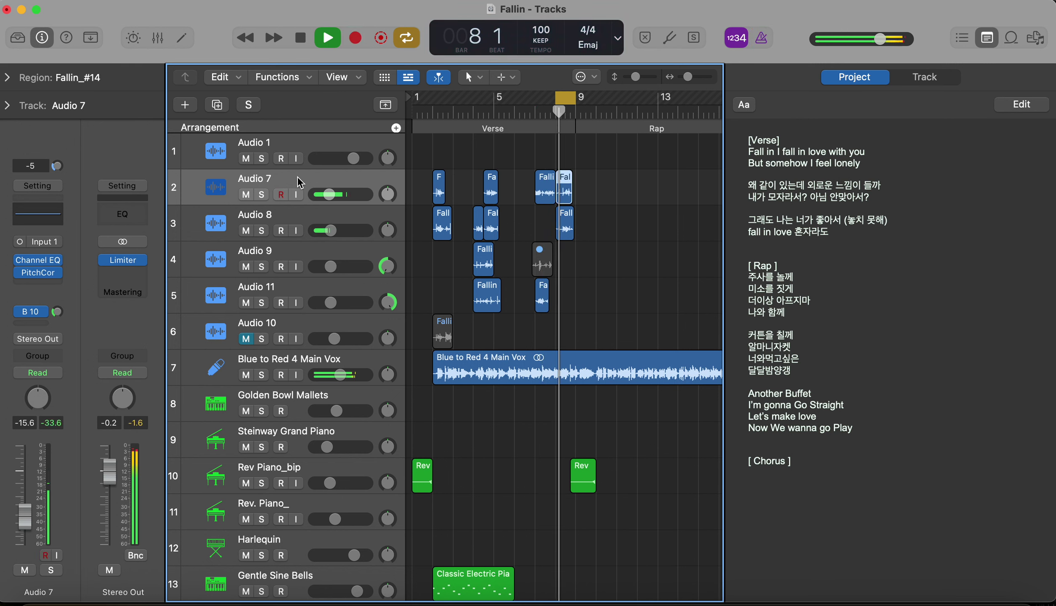
pyautogui.press('space')
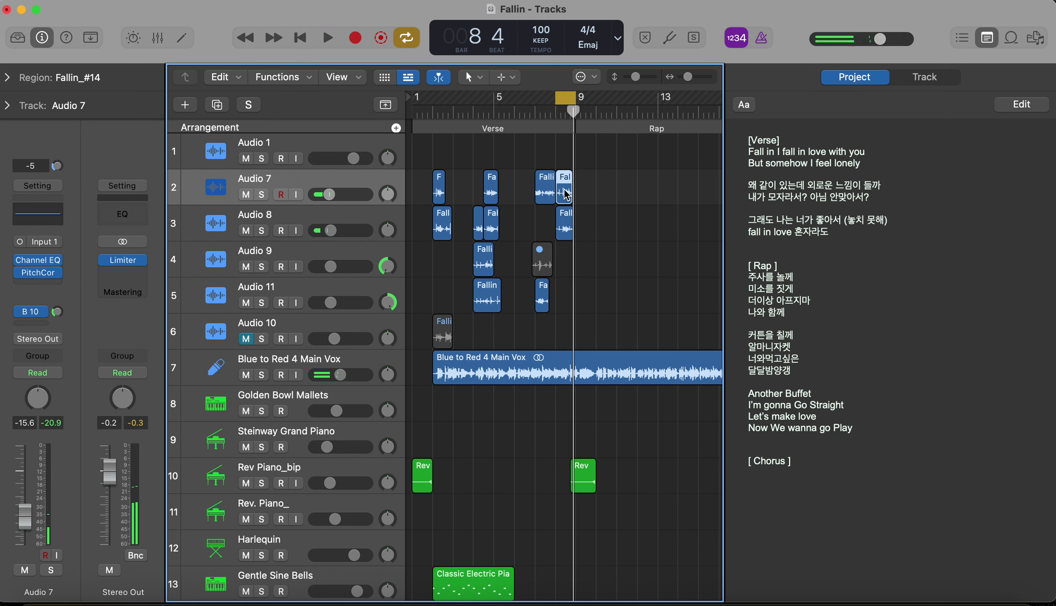
# Try a vocal take on Audio 9 in bar 8, play it back and delete it.
pyautogui.click(307, 252)
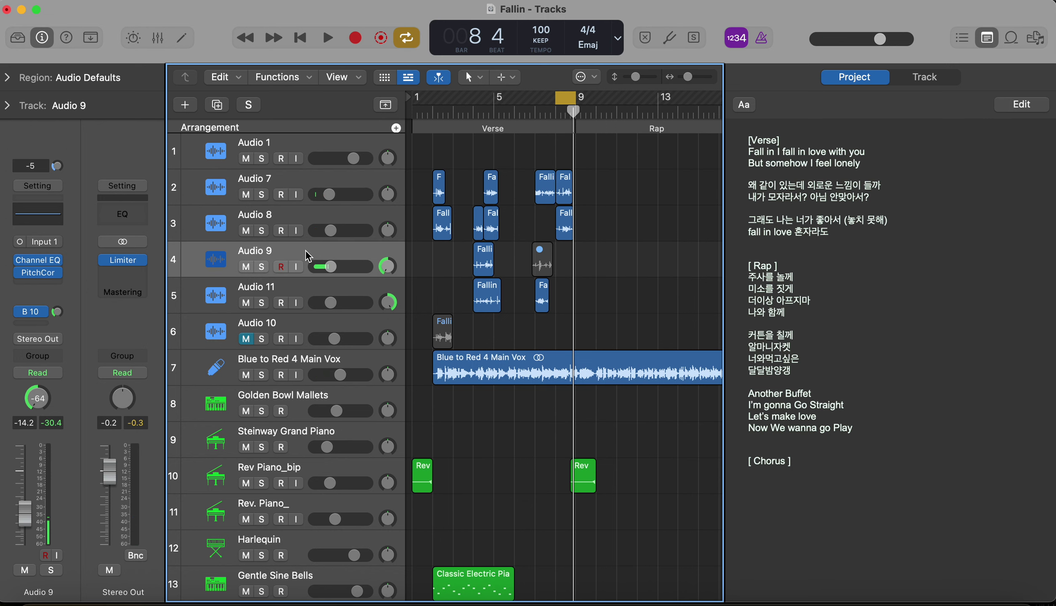
pyautogui.press('r')
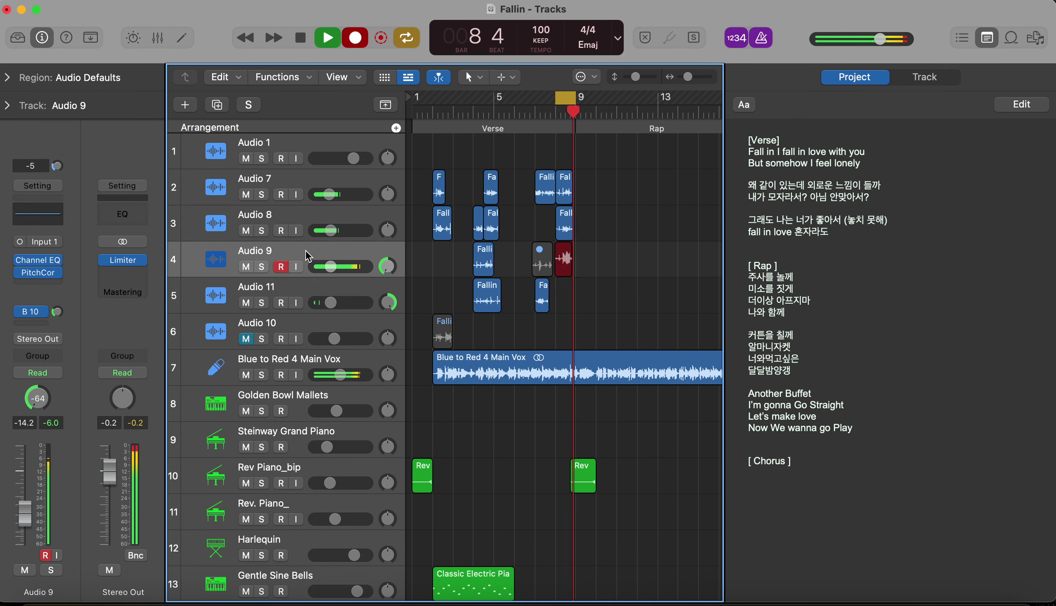
pyautogui.press('space')
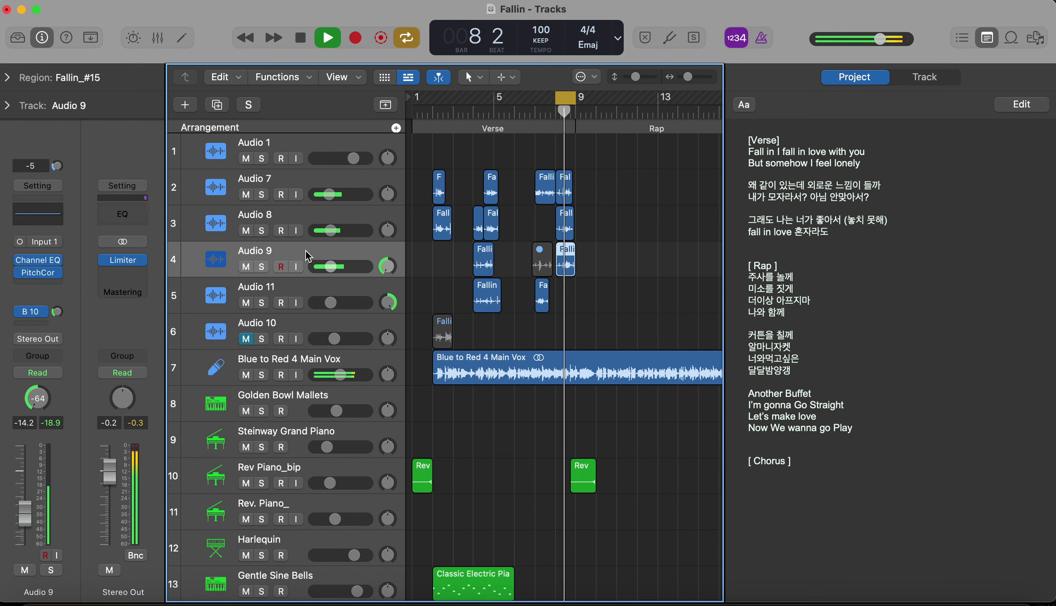
pyautogui.press('space')
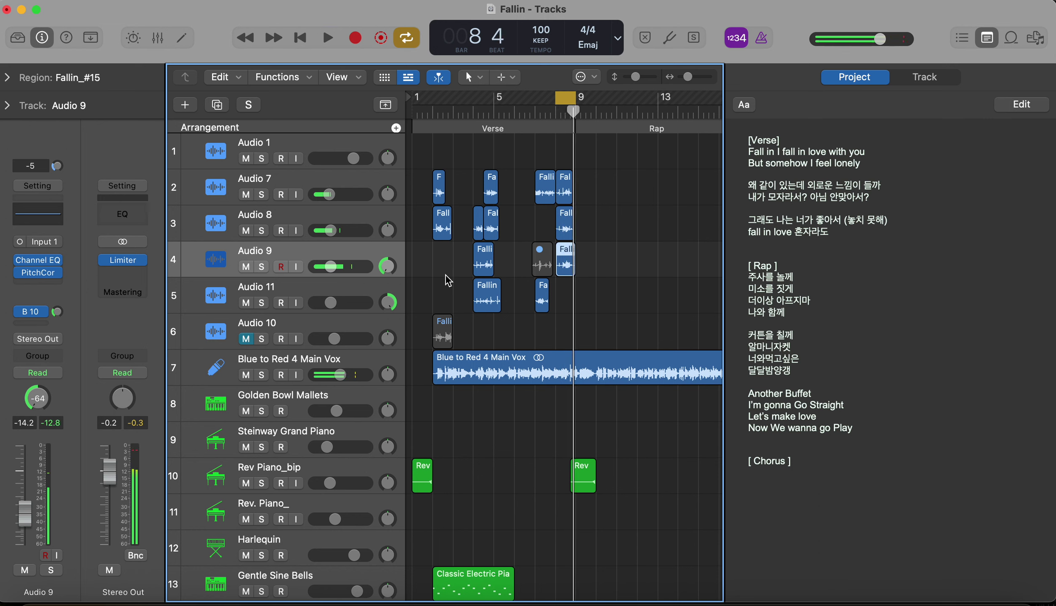
pyautogui.click(567, 265)
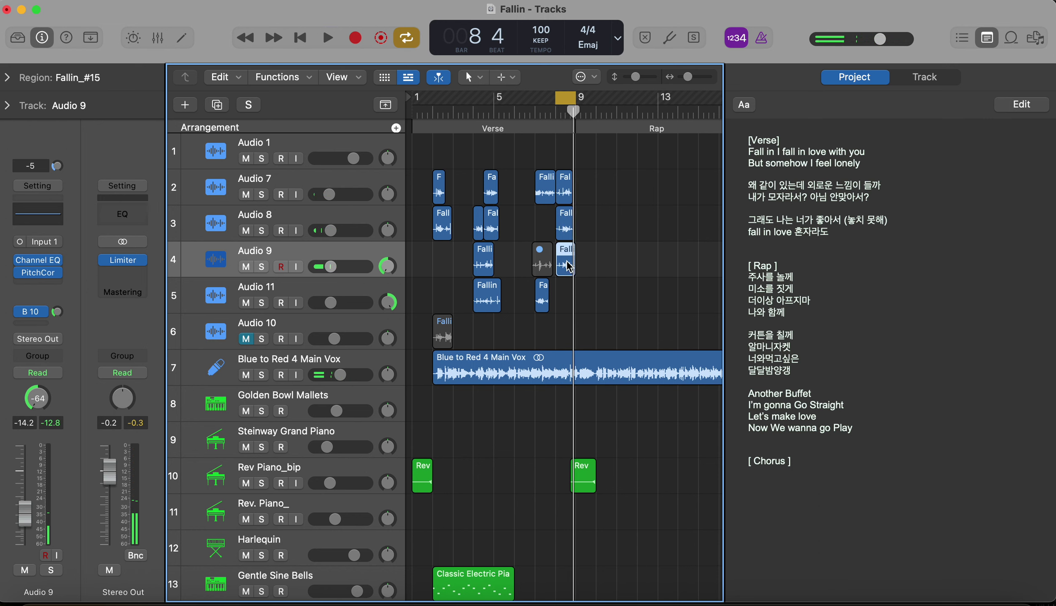
pyautogui.press('Delete')
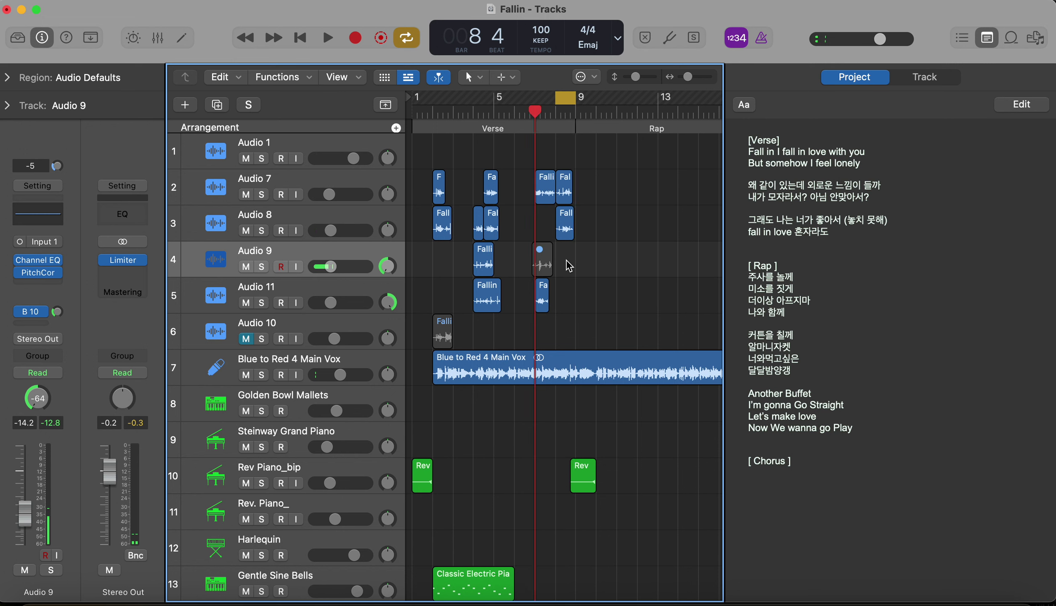
# Record a fresh vocal take on Audio 9 in bar 8 and listen to its start.
pyautogui.press('r')
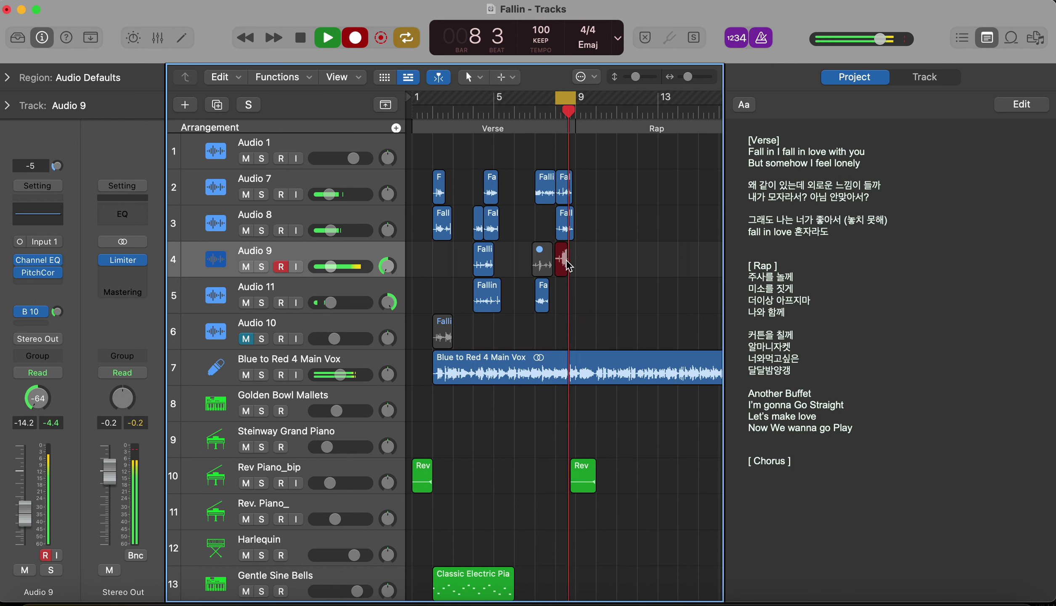
pyautogui.hotkey('shift', 'r')
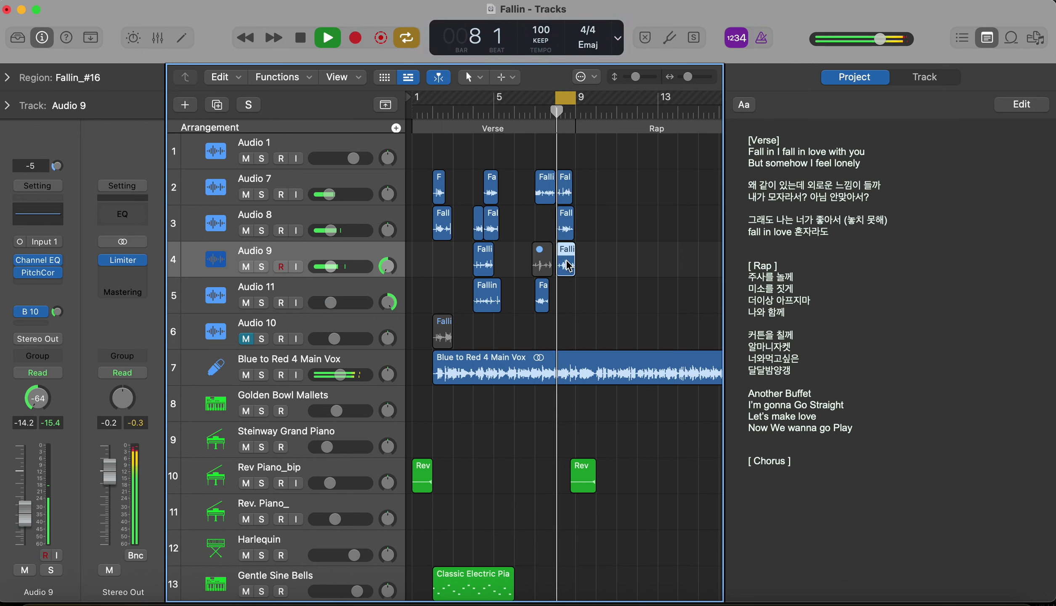
pyautogui.press('space')
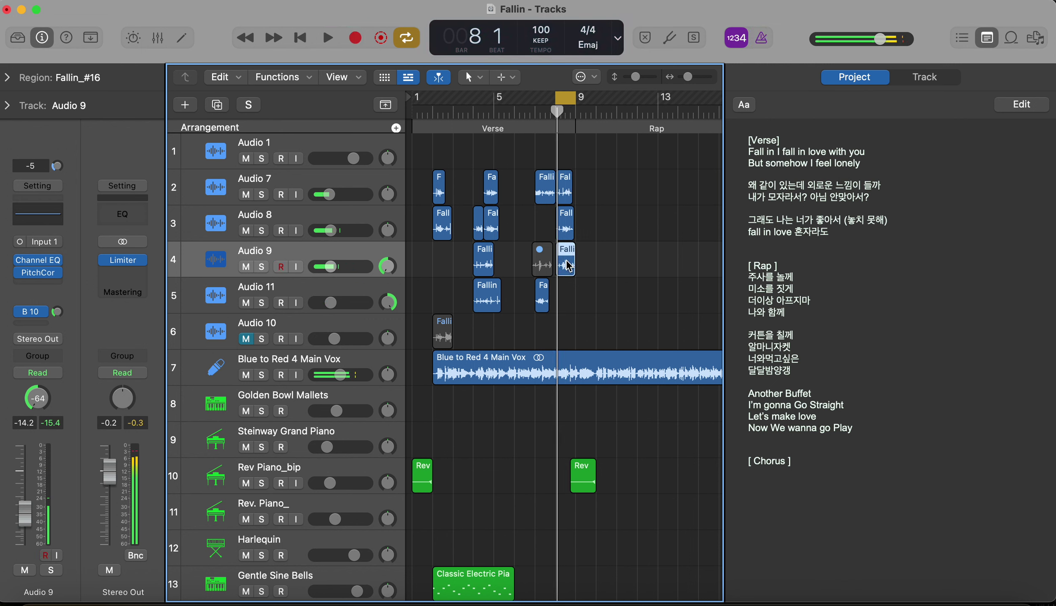
# Set the gain of the bar 8 region on Audio 9 to -15 dB and play it back.
pyautogui.click(10, 76)
pyautogui.doubleClick(87, 207)
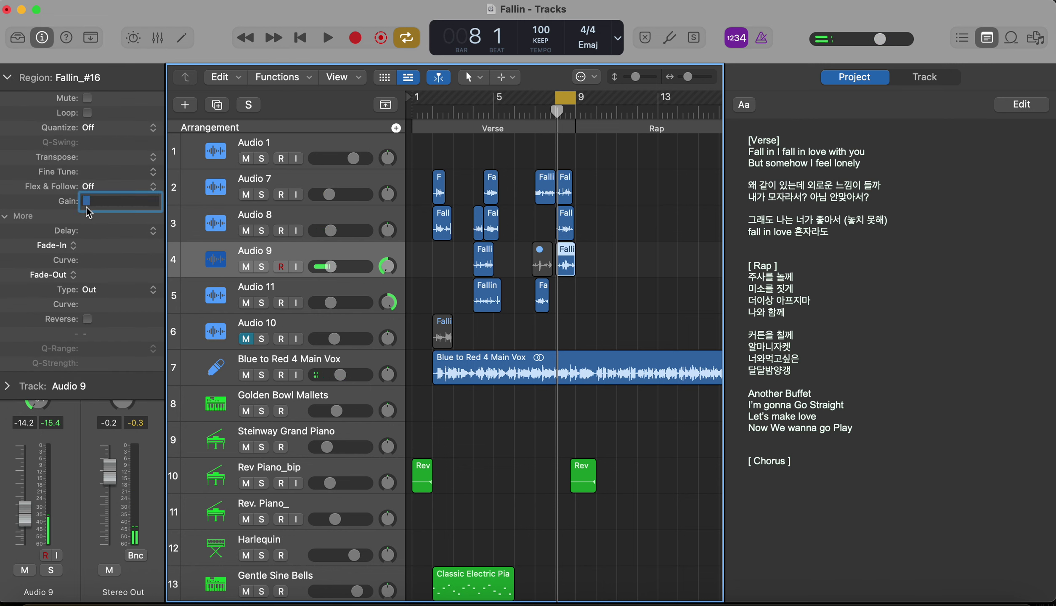
pyautogui.write('-15')
pyautogui.press('Return')
pyautogui.press('space')
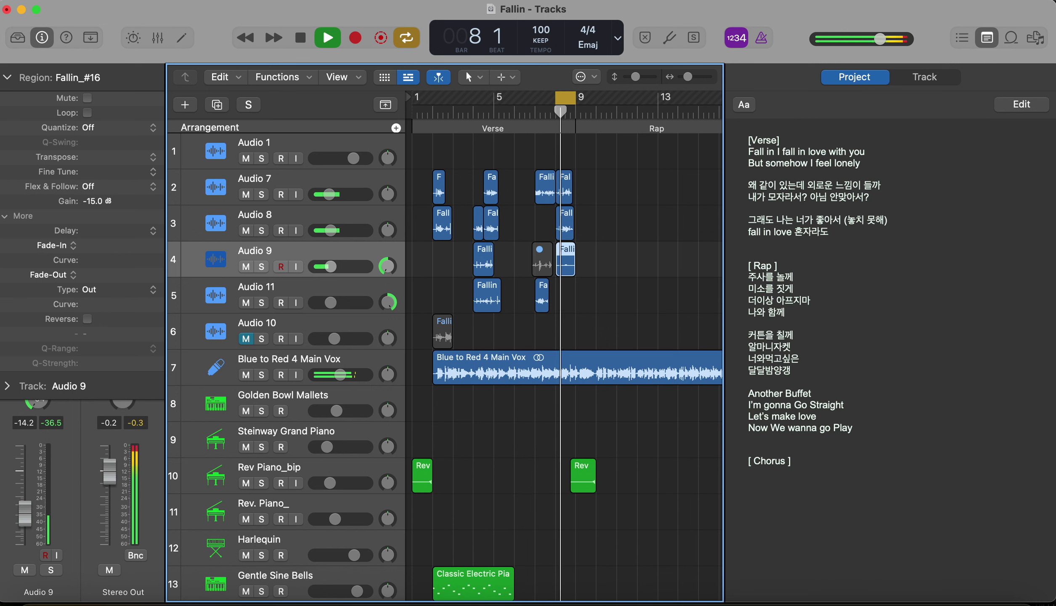
pyautogui.press('space')
# Set the gain of the bar 8 region on Audio 9 to -8 dB and play back the layers.
pyautogui.doubleClick(92, 201)
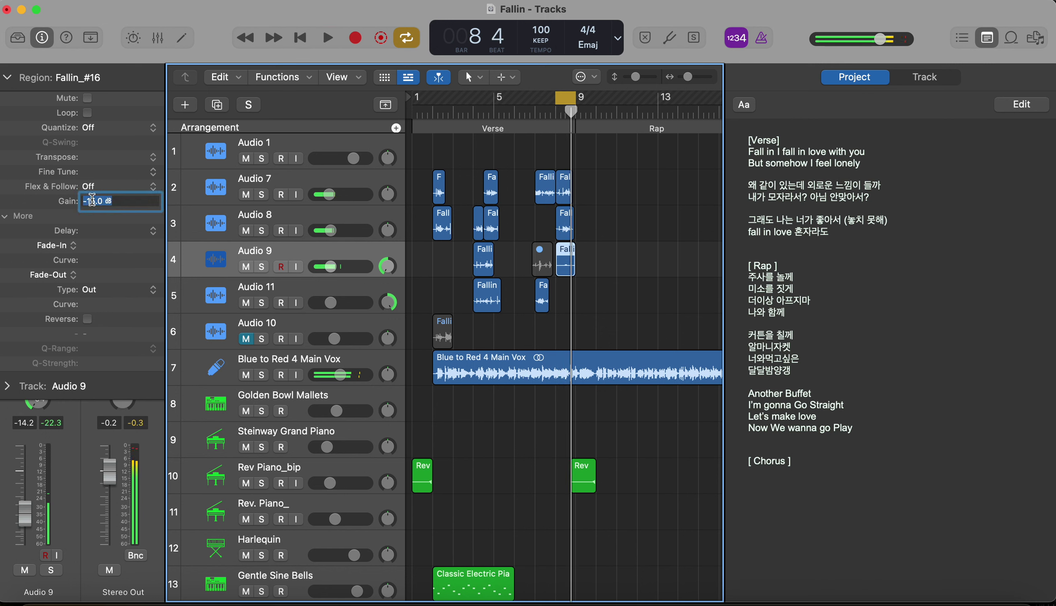
pyautogui.write('-8')
pyautogui.press('Return')
pyautogui.press('space')
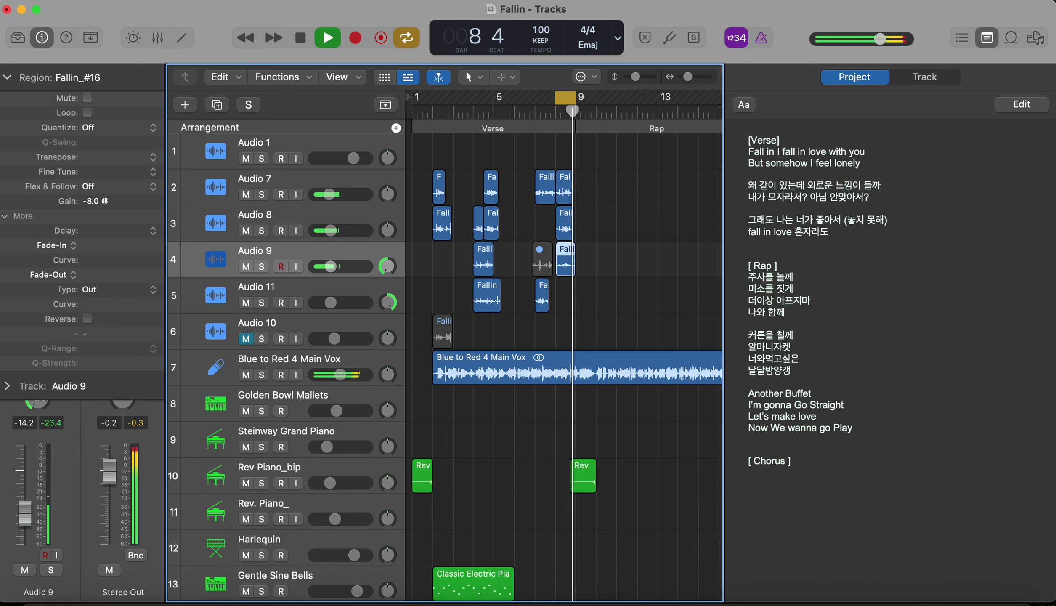
# Replay the bar 8 layers, record a vocal take on Audio 11 in bar 8 and play it back.
pyautogui.press('space')
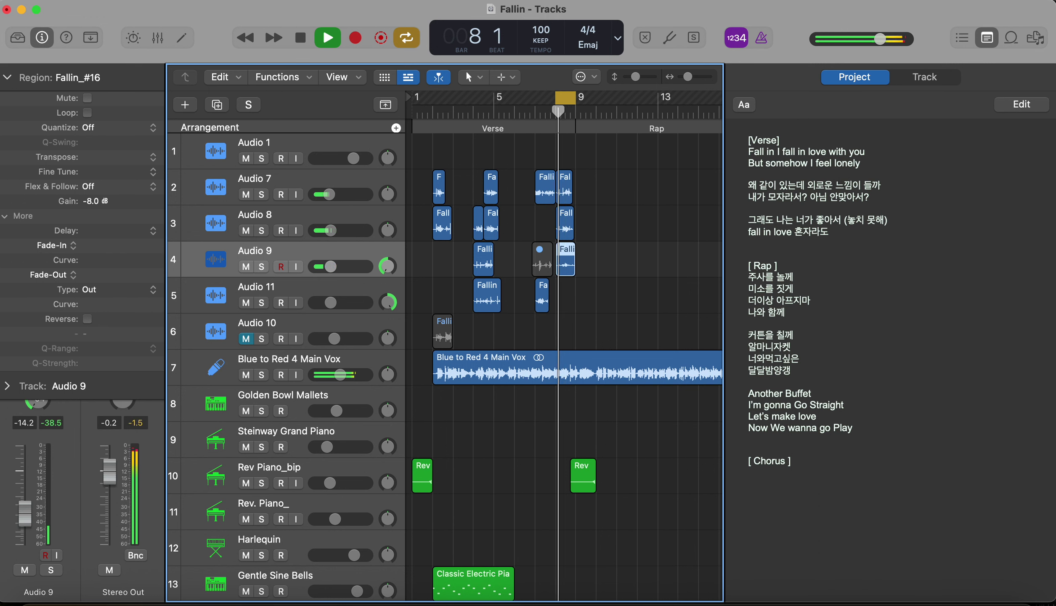
pyautogui.press('space')
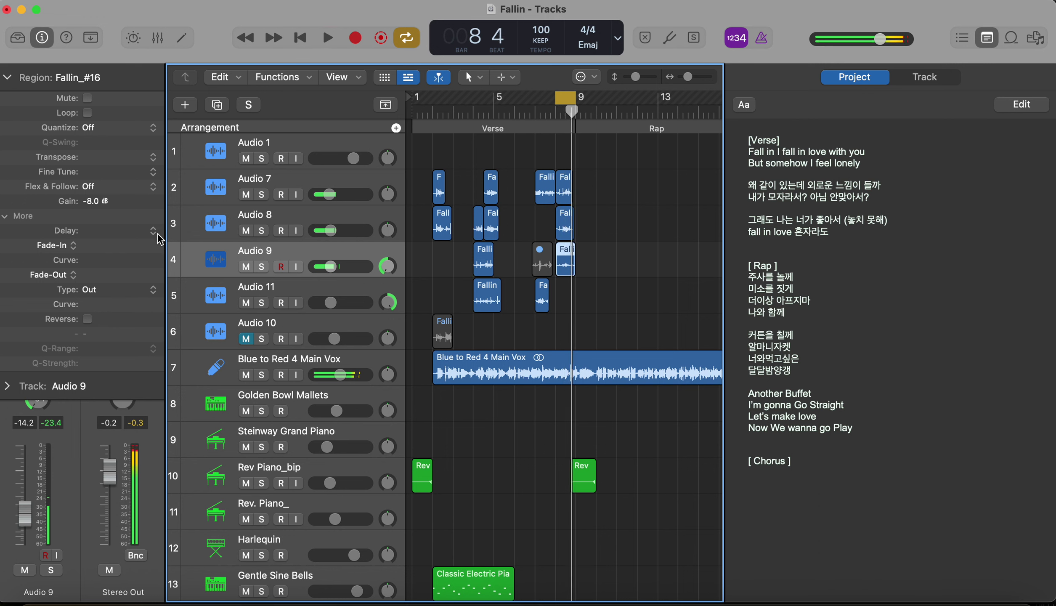
pyautogui.click(279, 289)
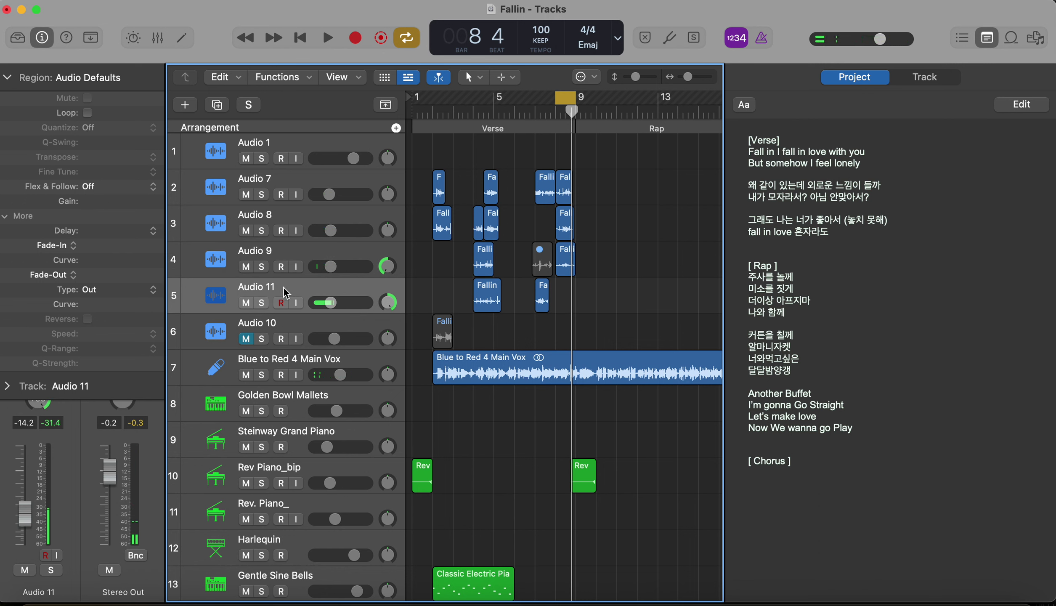
pyautogui.press('r')
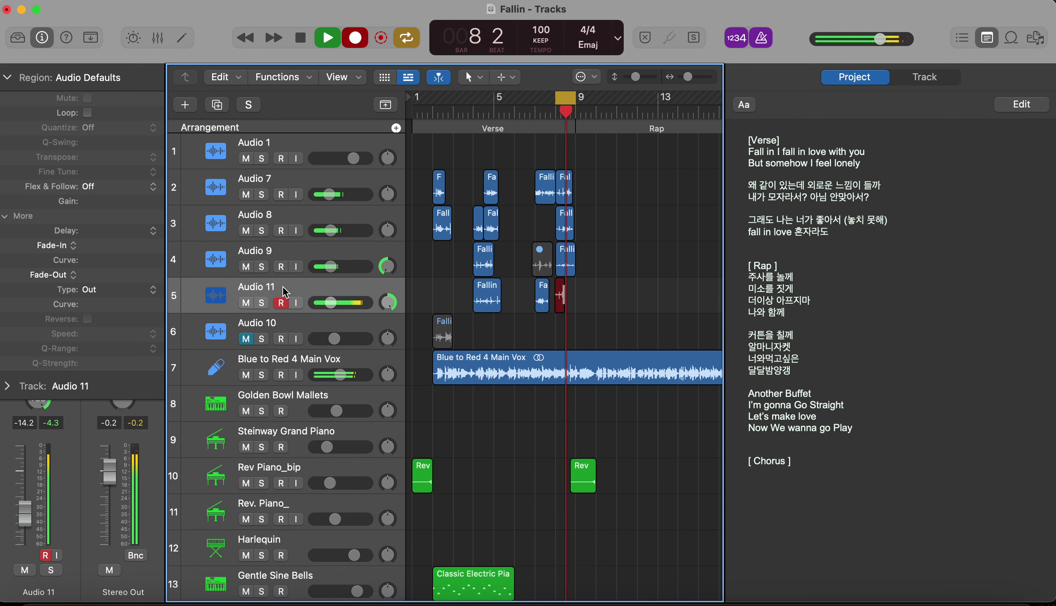
pyautogui.press('space')
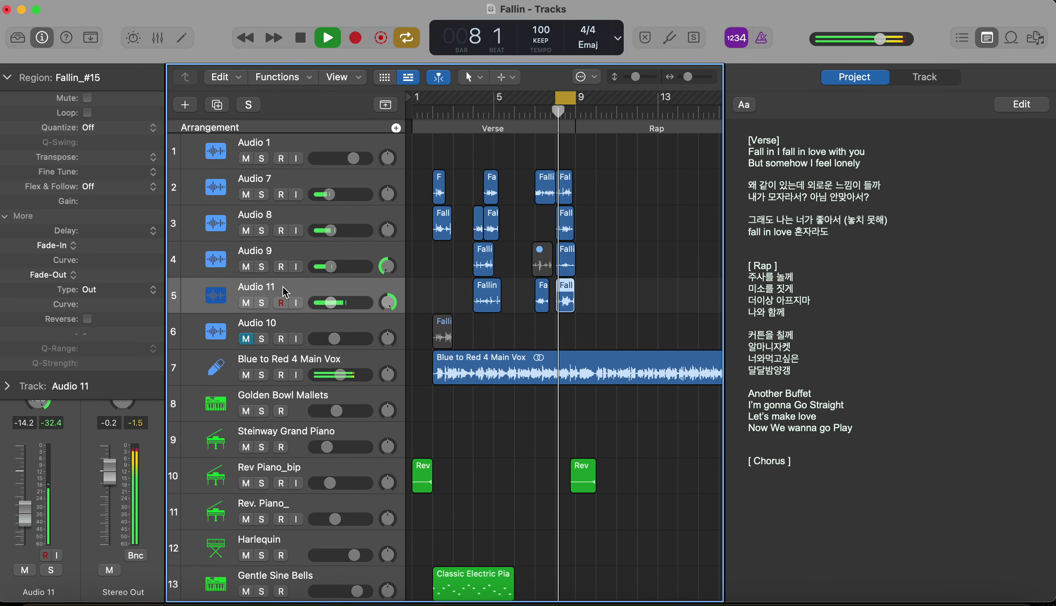
pyautogui.press('space')
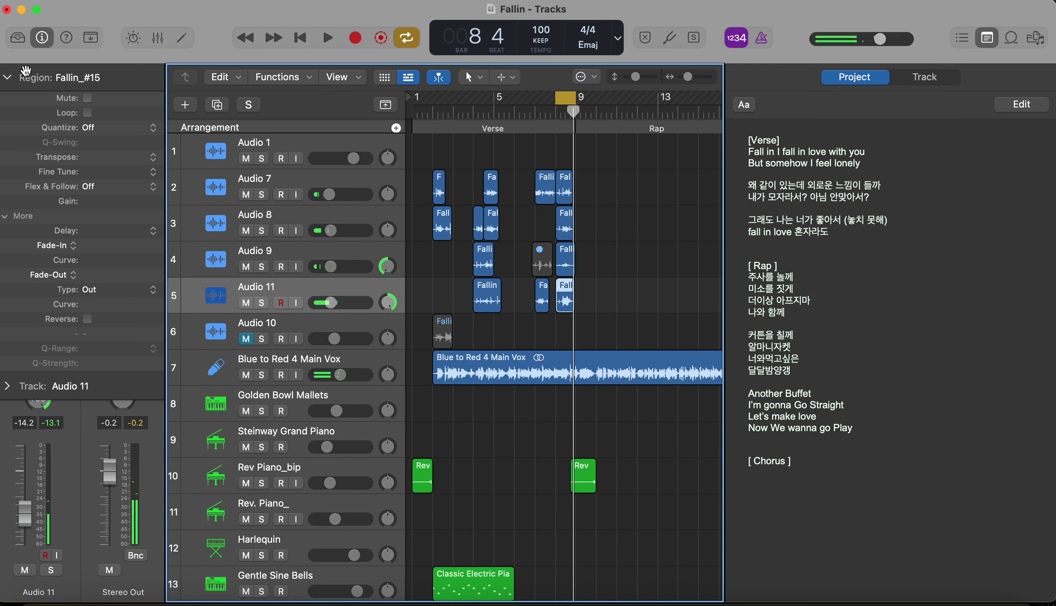
# Set the gain of the bar 8 region on Audio 11 to -7 dB and audition it soloed and with the other layers.
pyautogui.doubleClick(88, 202)
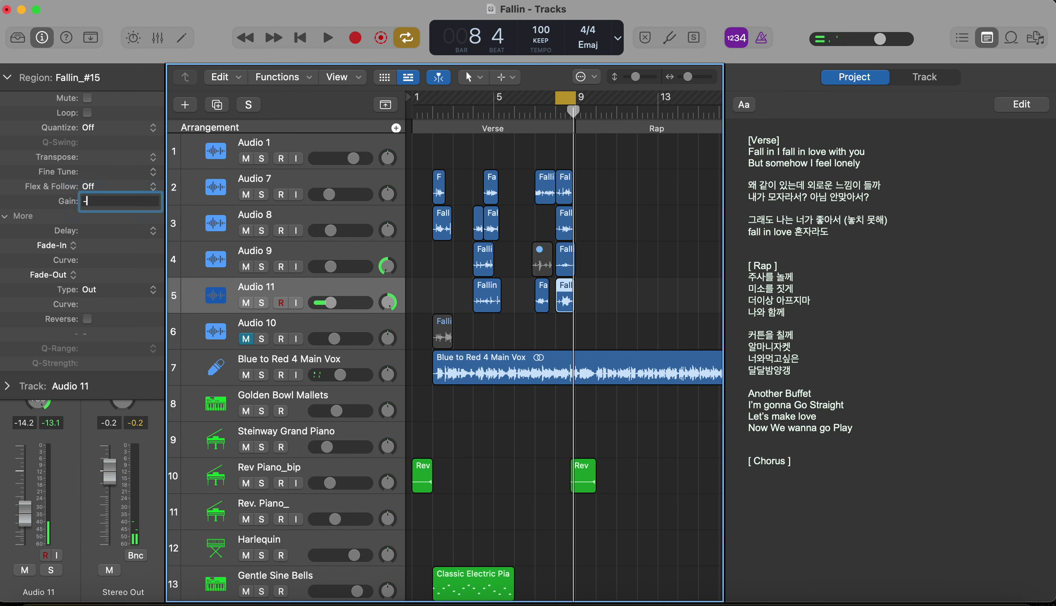
pyautogui.write('-7')
pyautogui.press('Return')
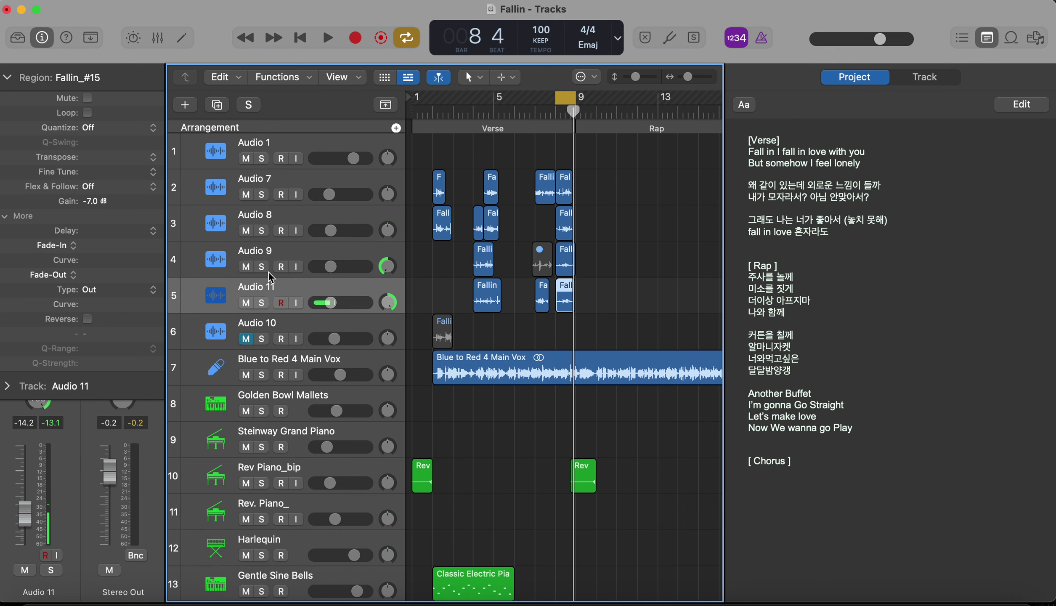
pyautogui.click(261, 299)
pyautogui.press('space')
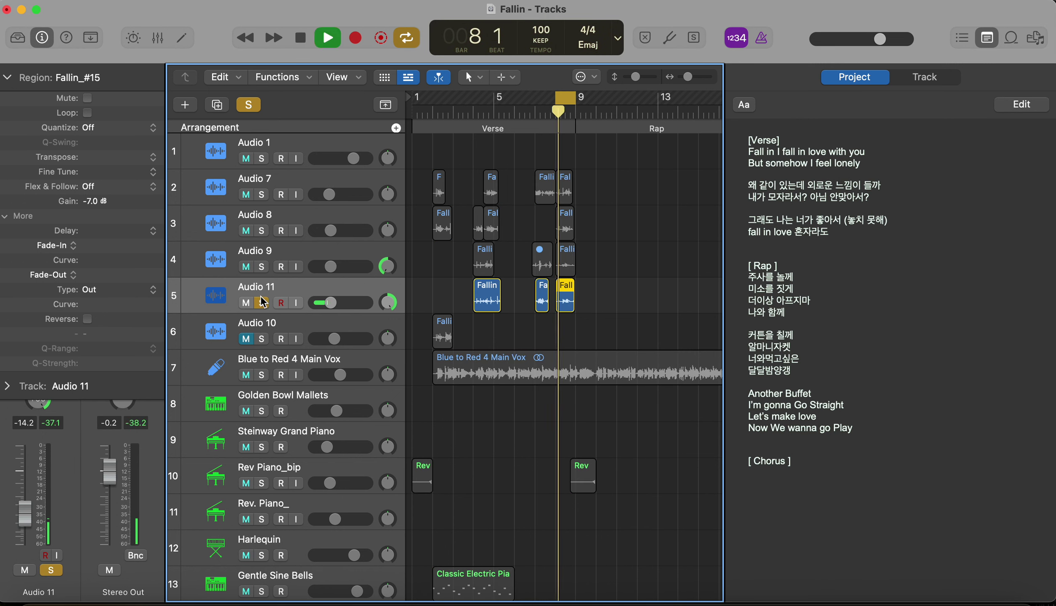
pyautogui.click(261, 299)
pyautogui.press('space')
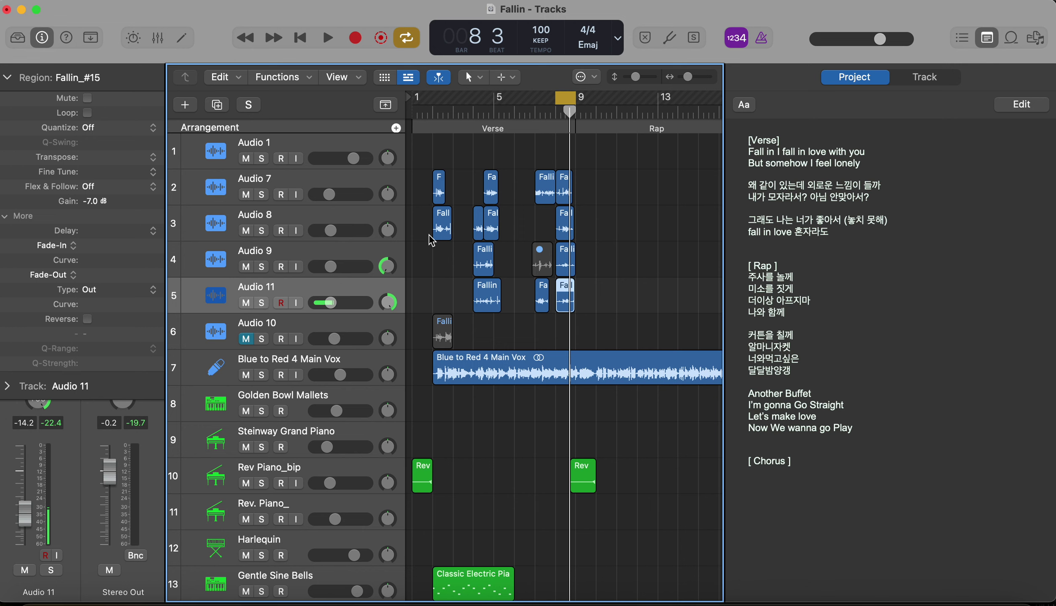
pyautogui.press('space')
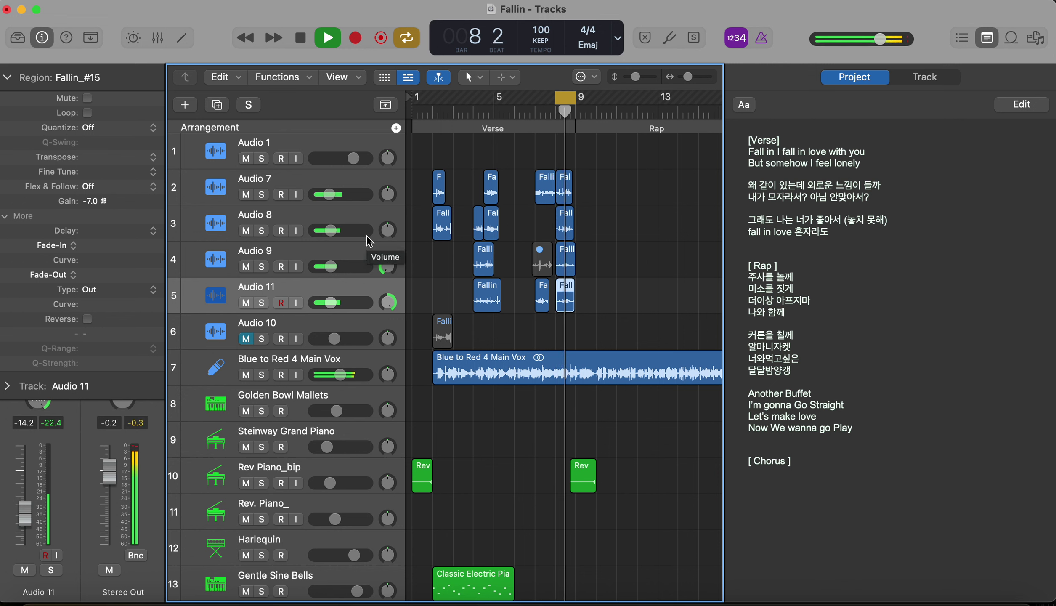
pyautogui.press('space')
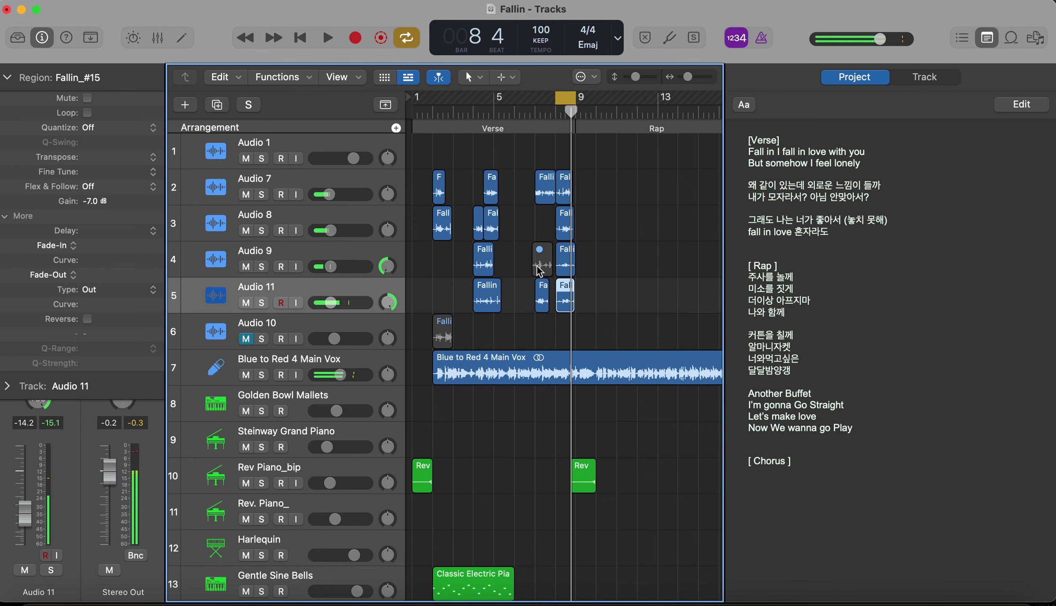
# Extend the start of the cycle range back into bar 1 and play back the whole verse with all vocal layers.
pyautogui.click(569, 231)
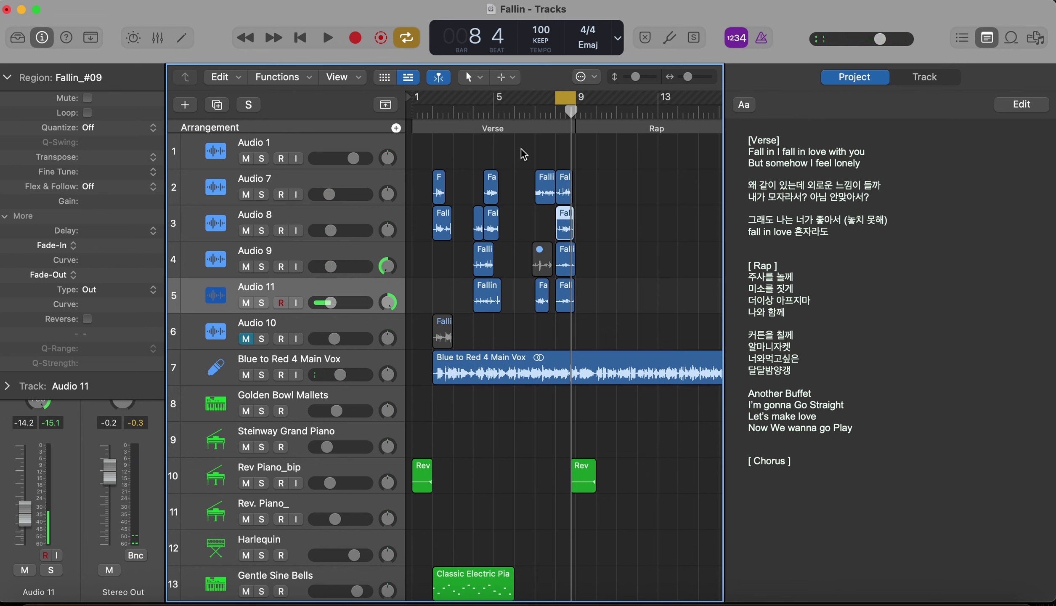
pyautogui.moveTo(558, 98); pyautogui.dragTo(423, 98)
pyautogui.press('space')
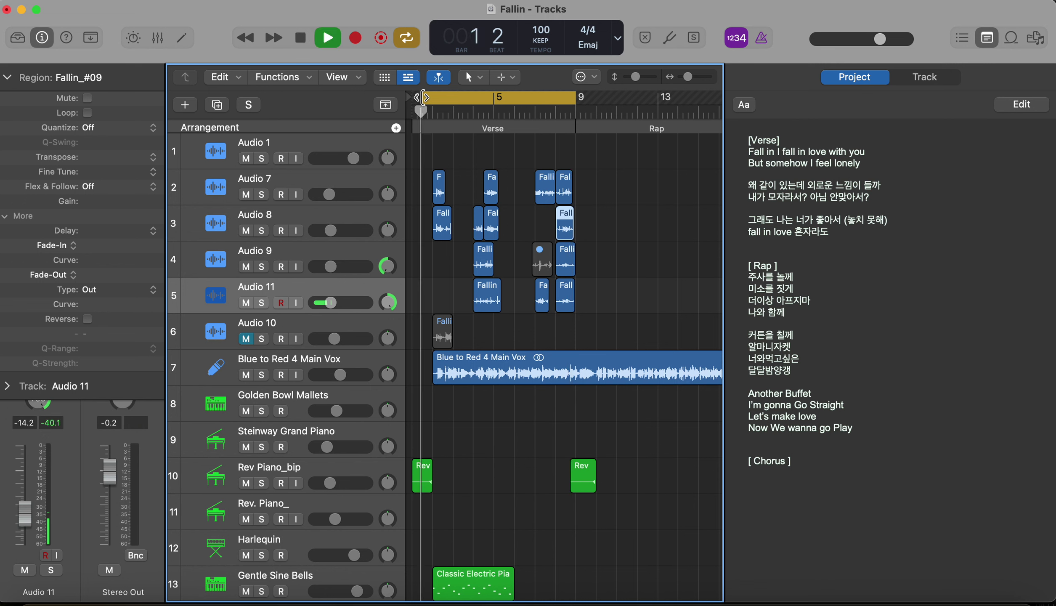
pyautogui.click(486, 97)
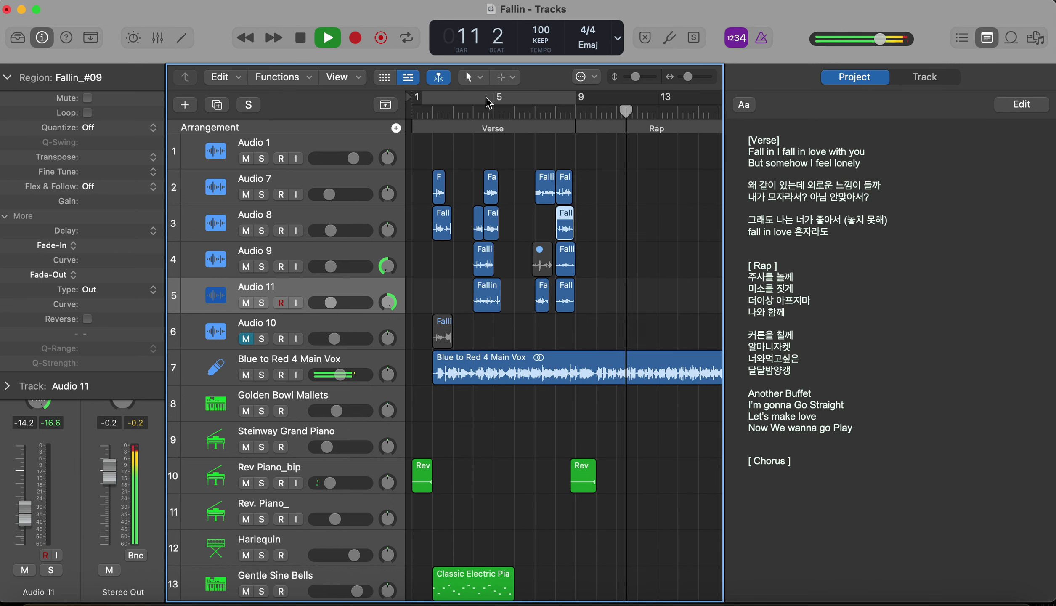
pyautogui.press('space')
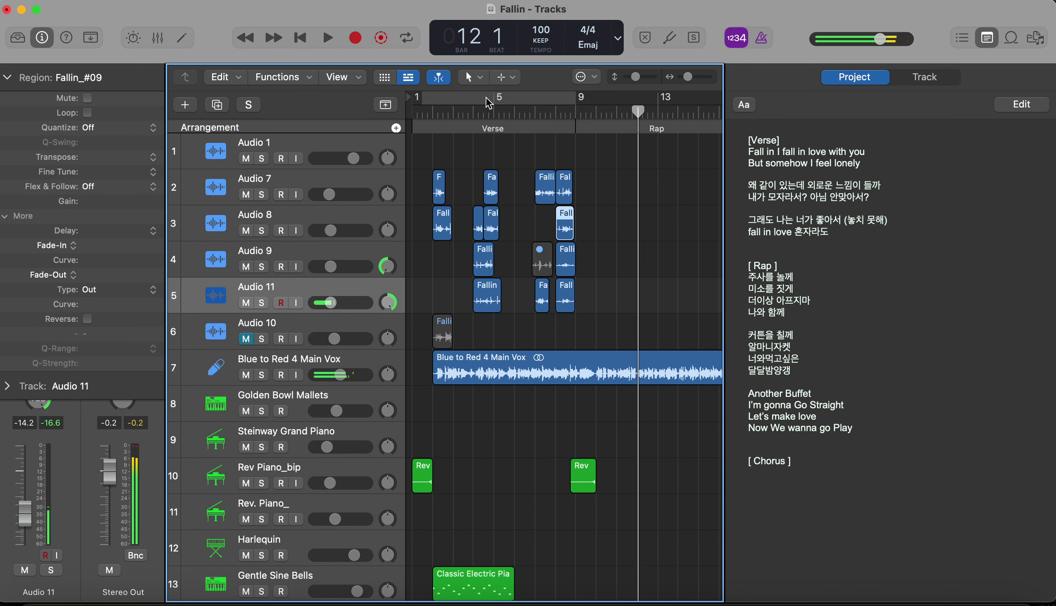
# Mute Audio 7, Audio 8, Audio 9 and Audio 11 and play back the verse without the added vocal layers.
pyautogui.click(487, 100)
pyautogui.moveTo(247, 305); pyautogui.dragTo(247, 194)
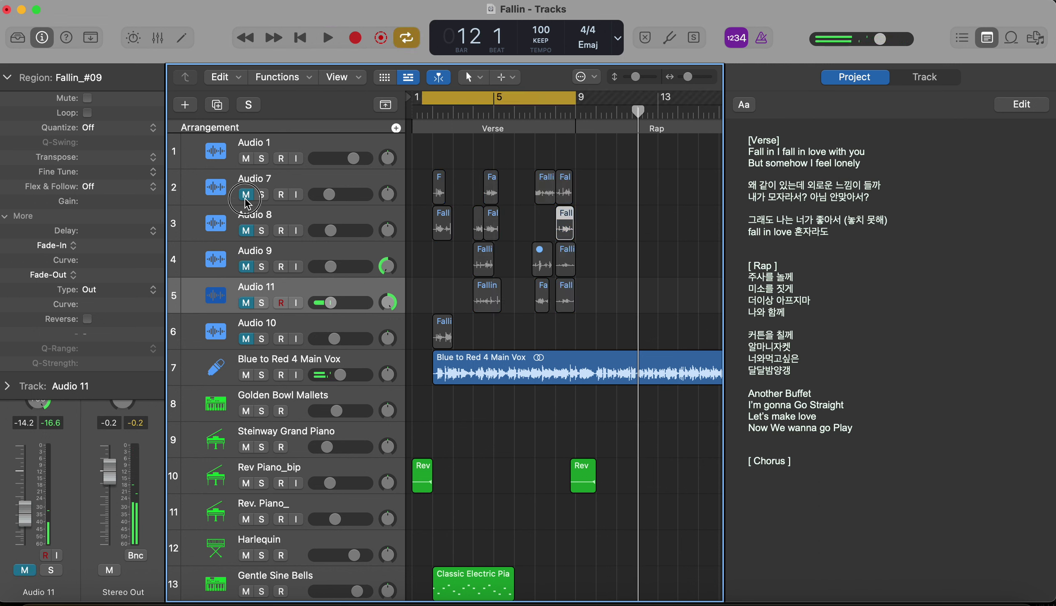
pyautogui.press('space')
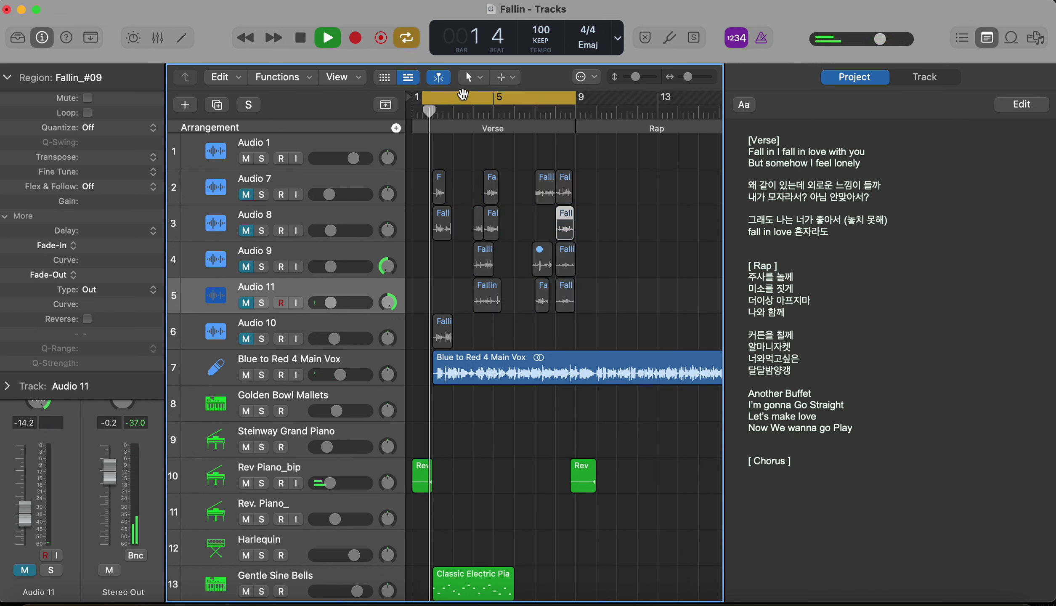
pyautogui.click(462, 97)
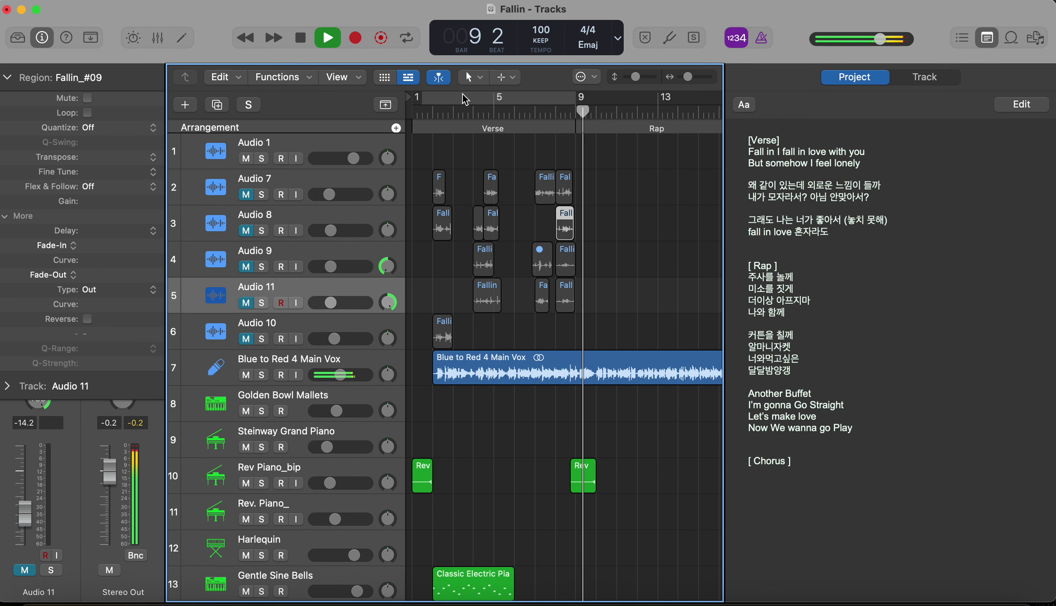
pyautogui.press('space')
# Extend the end of the cycle range to bar 10 and unmute Audio 7, Audio 8, Audio 9 and Audio 11.
pyautogui.click(465, 99)
pyautogui.moveTo(579, 97); pyautogui.dragTo(595, 97)
pyautogui.moveTo(245, 266); pyautogui.dragTo(250, 313)
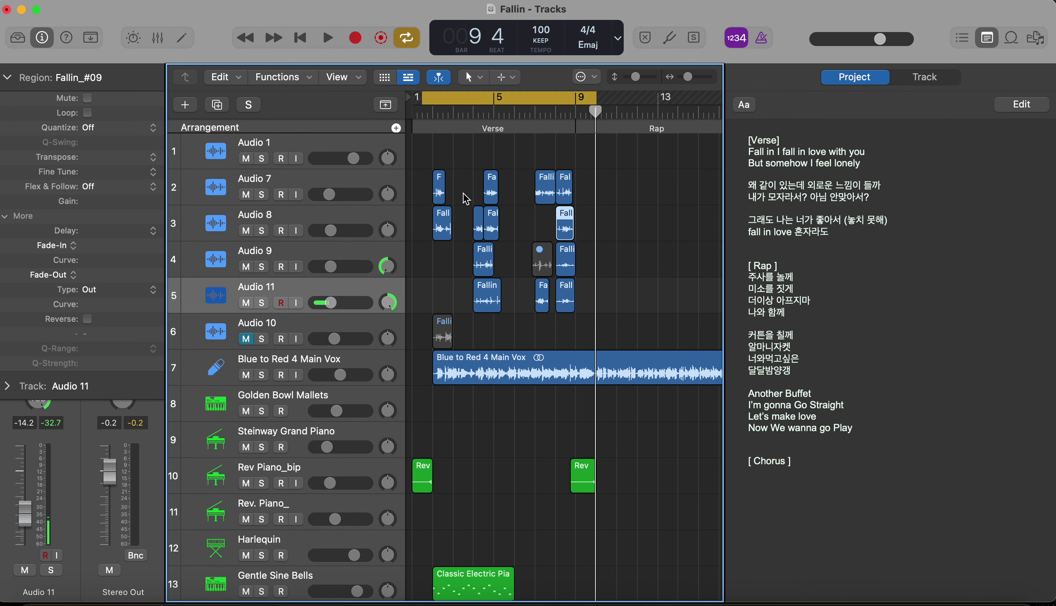
# Listen to Audio 7 soloed and add the line "5도 아래" below [ Chorus ] in the project notes.
pyautogui.click(306, 184)
pyautogui.press('space')
pyautogui.click(262, 195)
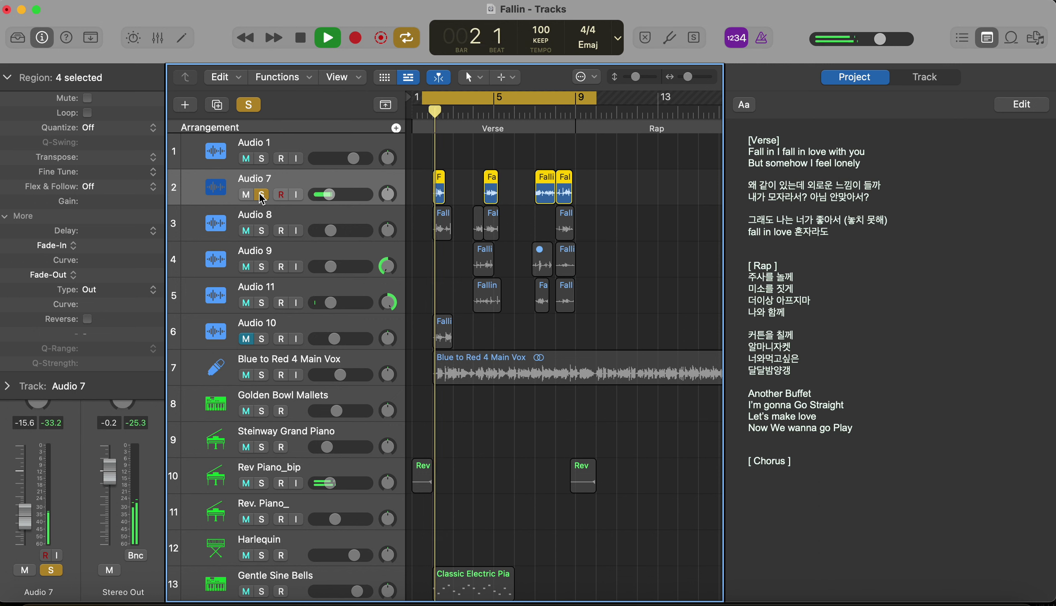
pyautogui.press('space')
pyautogui.click(261, 195)
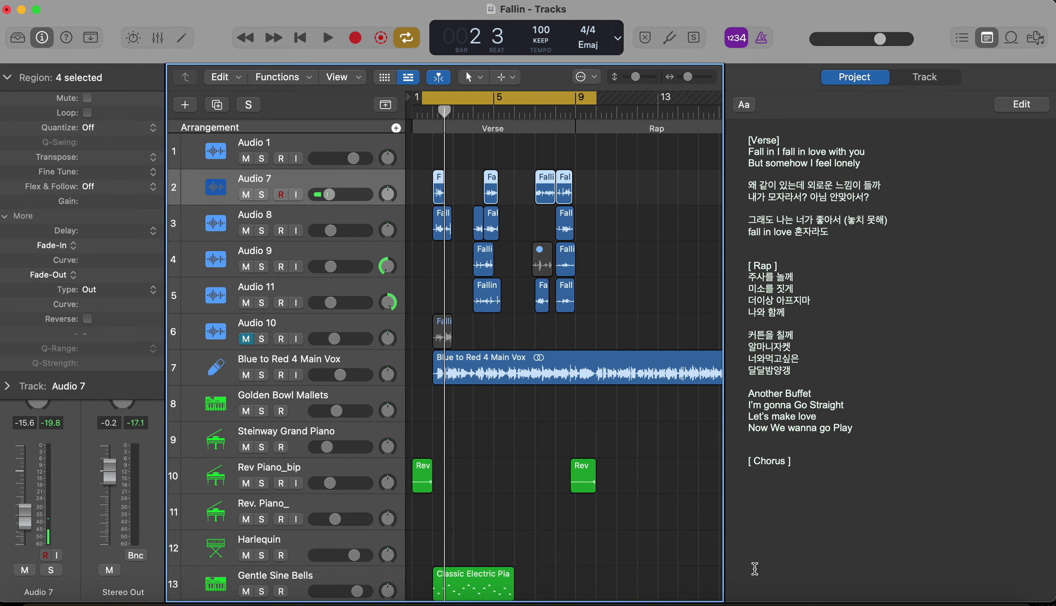
pyautogui.click(872, 523)
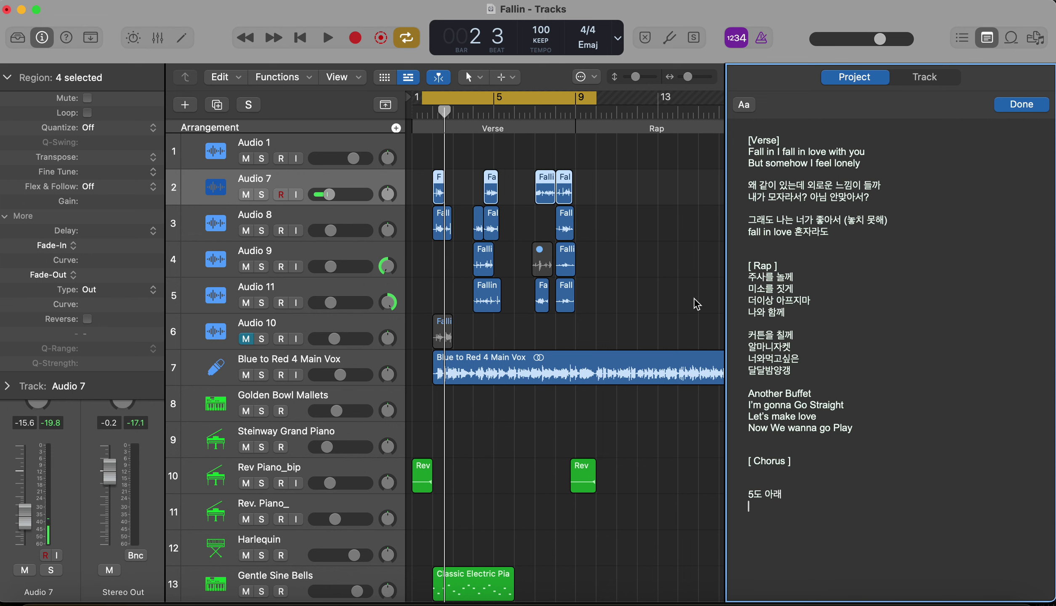
pyautogui.click(668, 284)
pyautogui.click(302, 180)
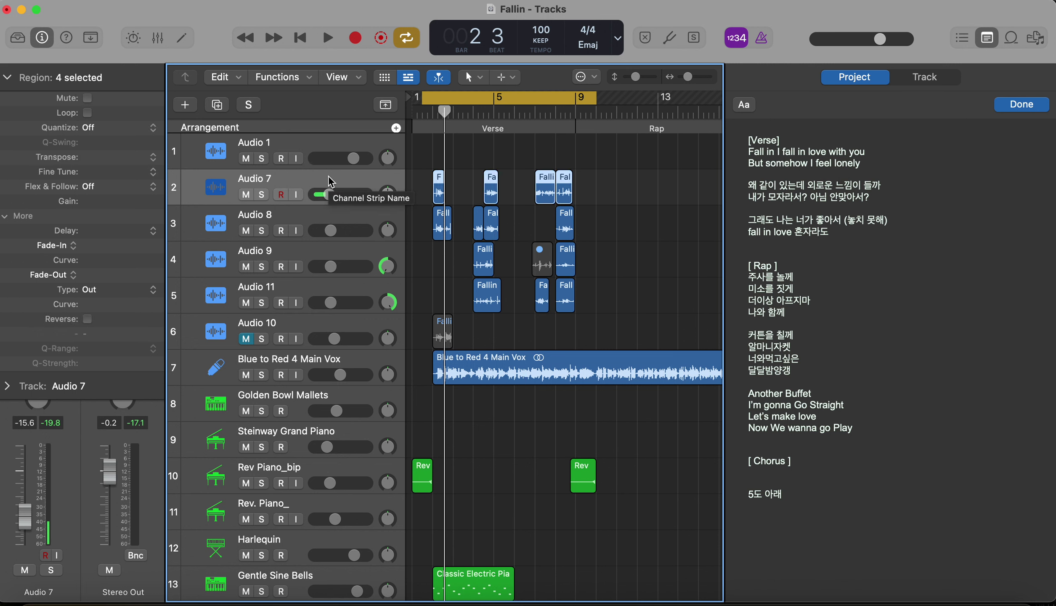
# Cycle bar 2, listen to Audio 8 soloed and add the line "3도 아래" to the project notes.
pyautogui.moveTo(423, 100); pyautogui.dragTo(452, 99)
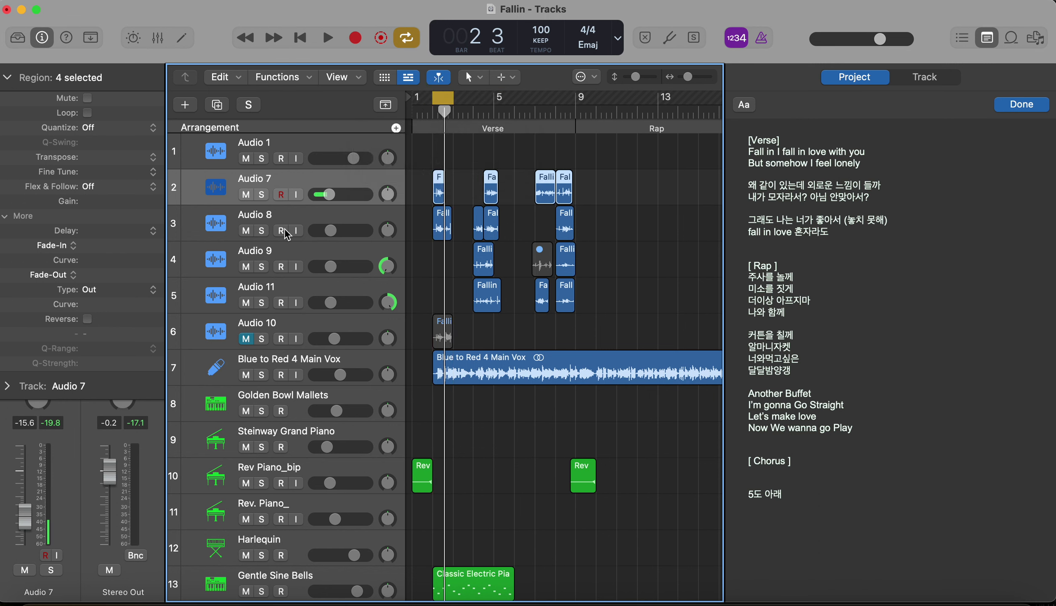
pyautogui.click(286, 206)
pyautogui.press('space')
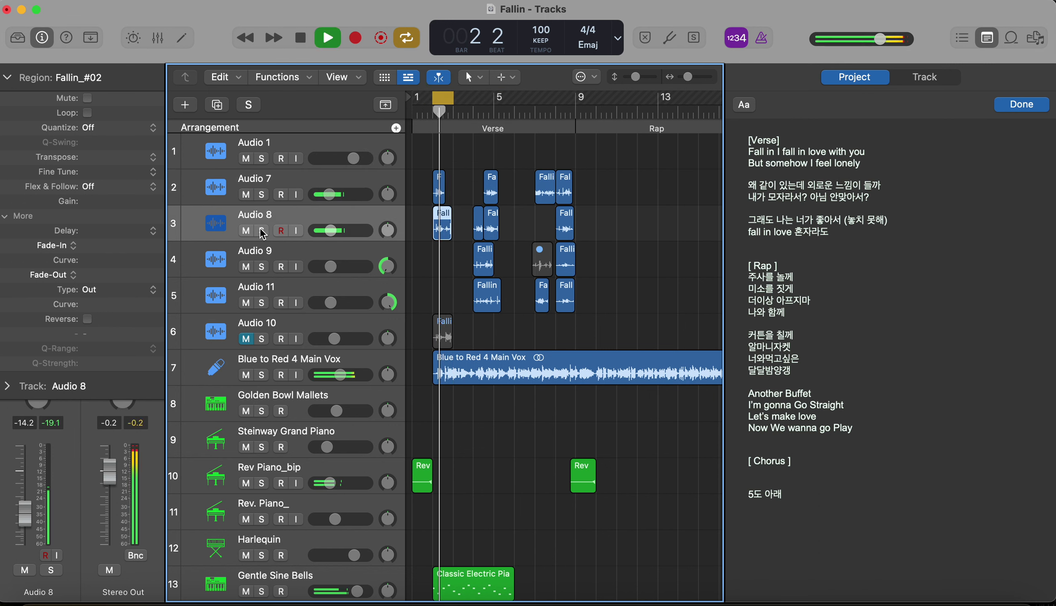
pyautogui.click(261, 230)
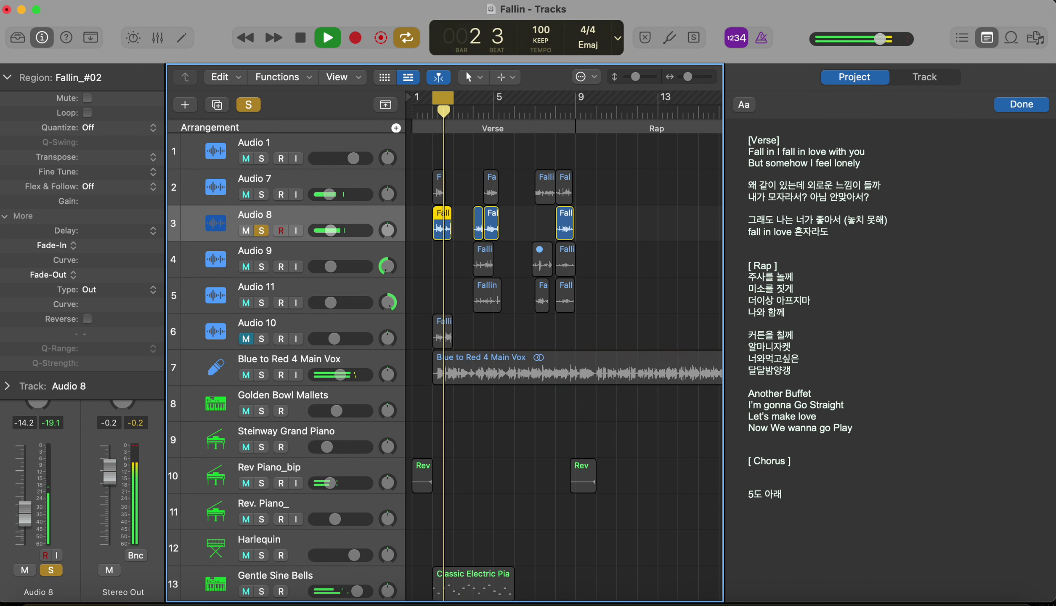
pyautogui.press('space')
pyautogui.click(261, 230)
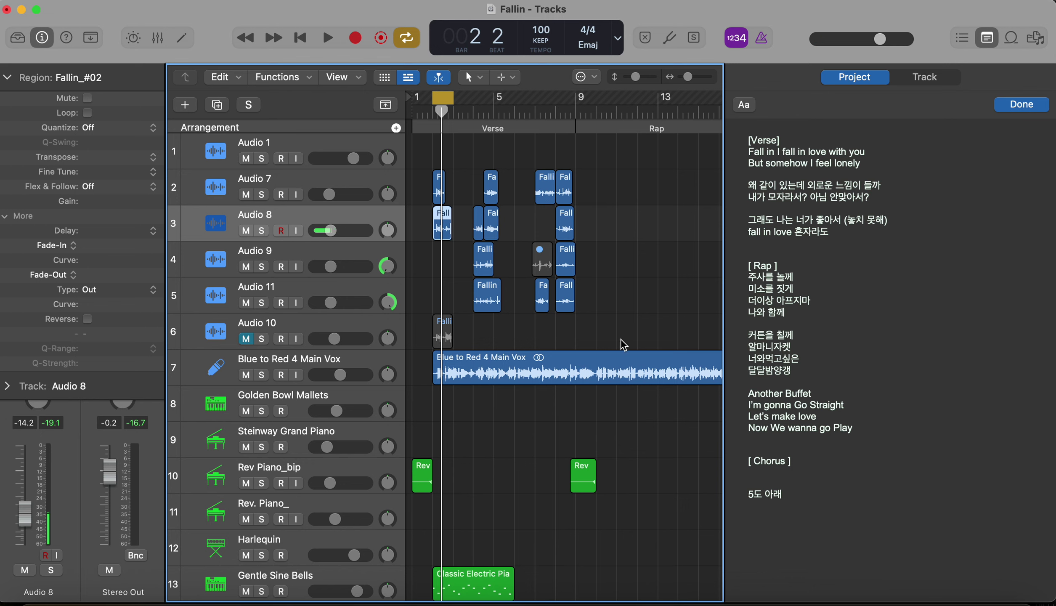
pyautogui.click(793, 492)
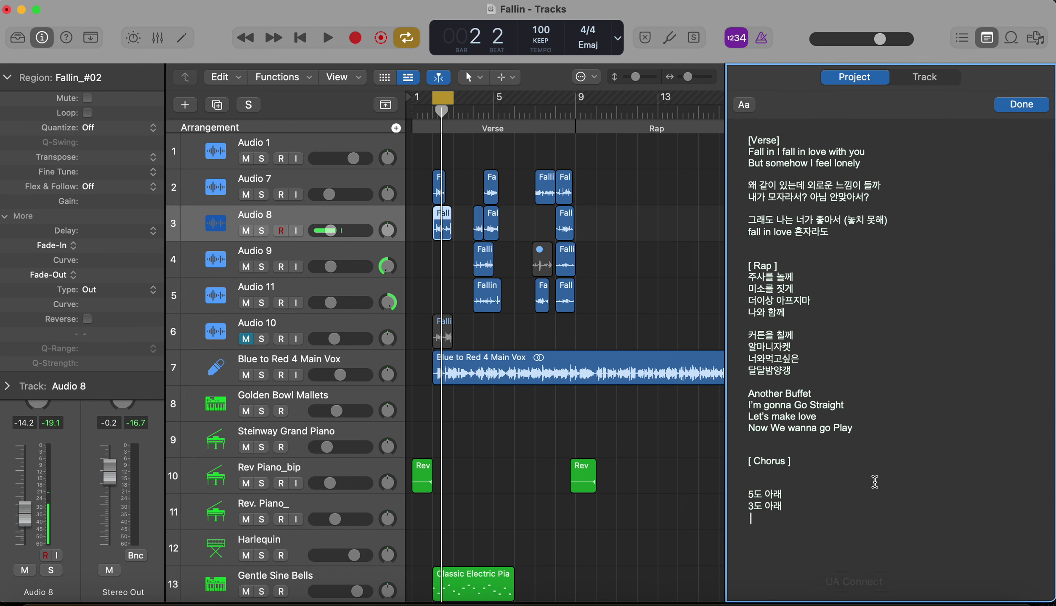
# Move the cycle range to bars 4 and 5 and play back Audio 9 and Audio 11 soloed together.
pyautogui.moveTo(441, 98); pyautogui.dragTo(505, 98)
pyautogui.press('space')
pyautogui.press('space')
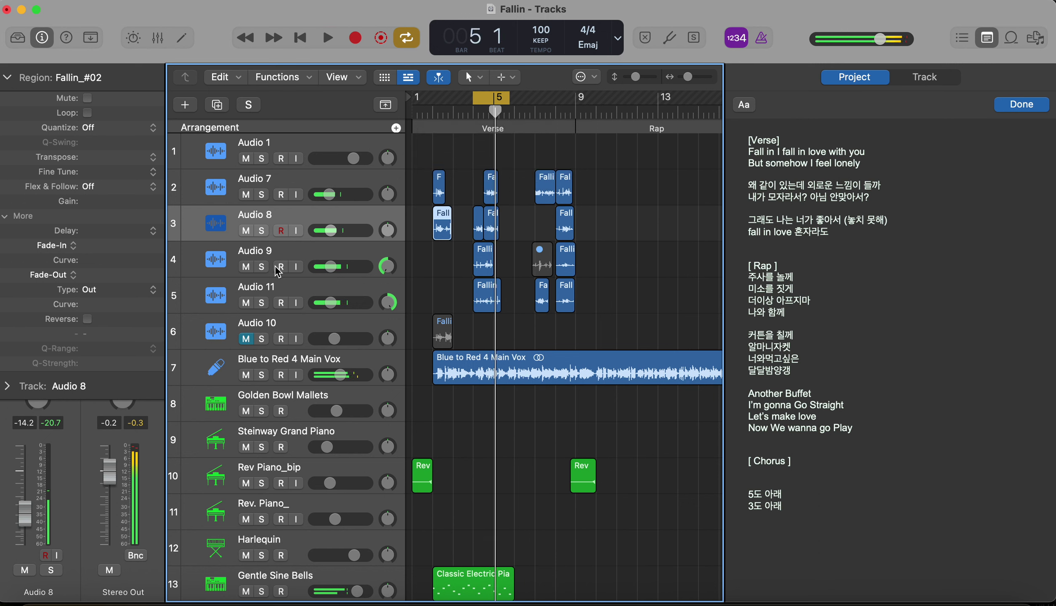
pyautogui.click(261, 266)
pyautogui.click(261, 302)
pyautogui.press('space')
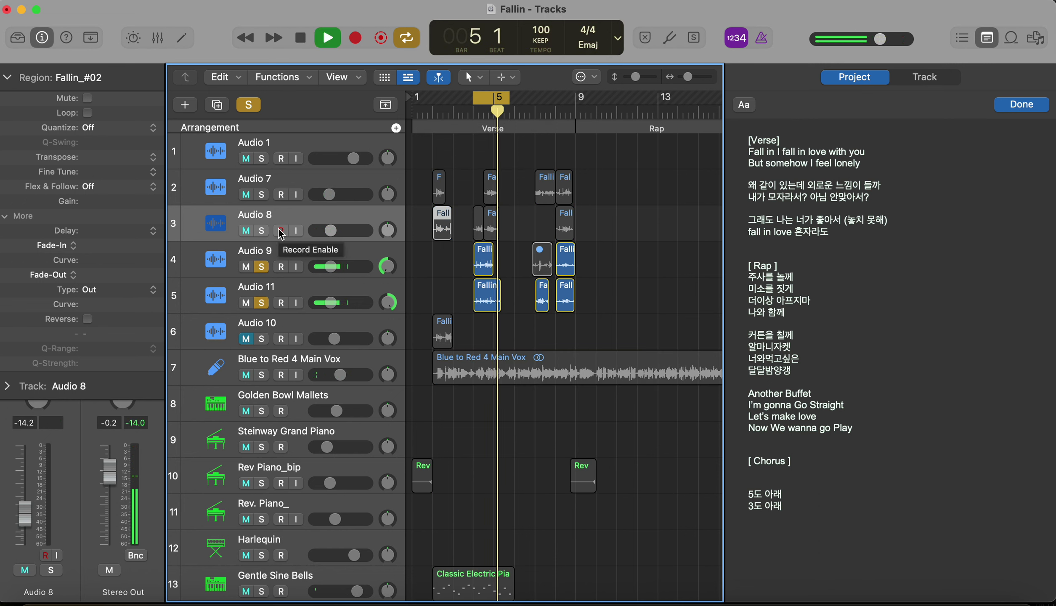
pyautogui.press('space')
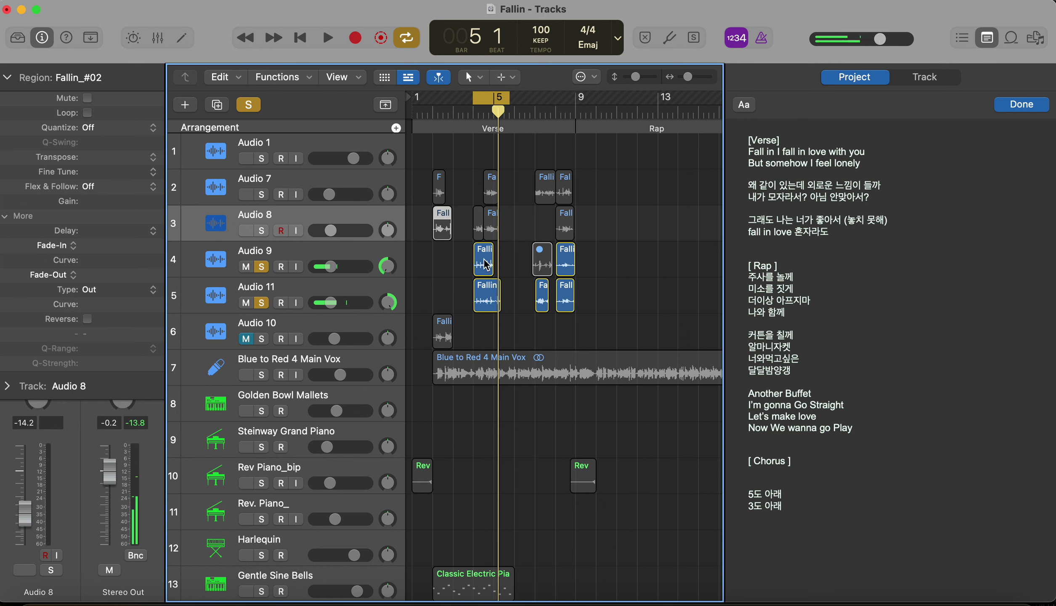
pyautogui.click(513, 264)
pyautogui.click(488, 263)
pyautogui.click(493, 307)
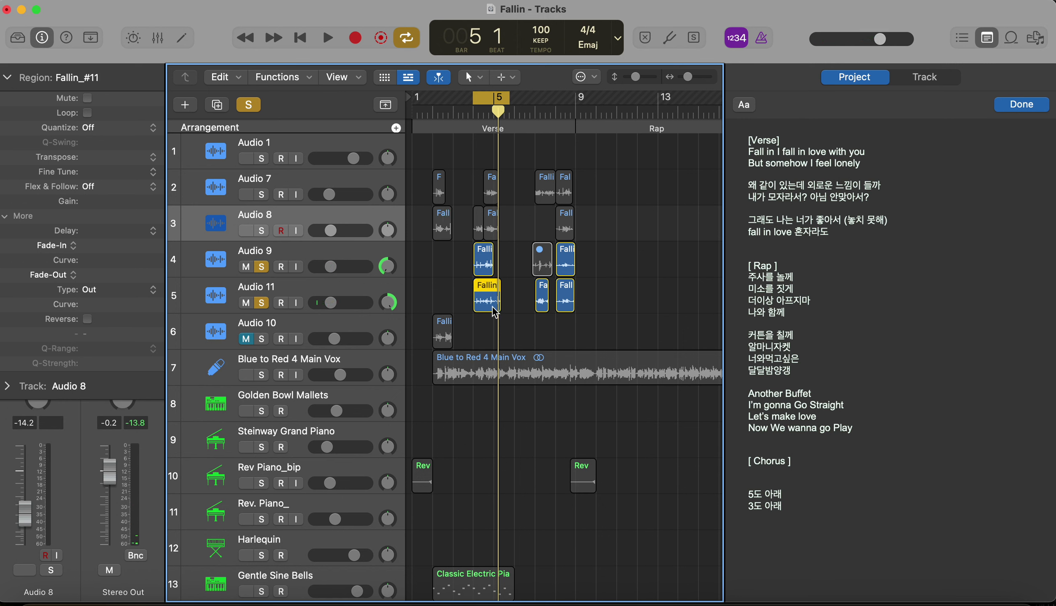
# Add the line "메아리" to the project notes and turn off the cycle range and the solo on Audio 9.
pyautogui.click(817, 505)
pyautogui.press('Return')
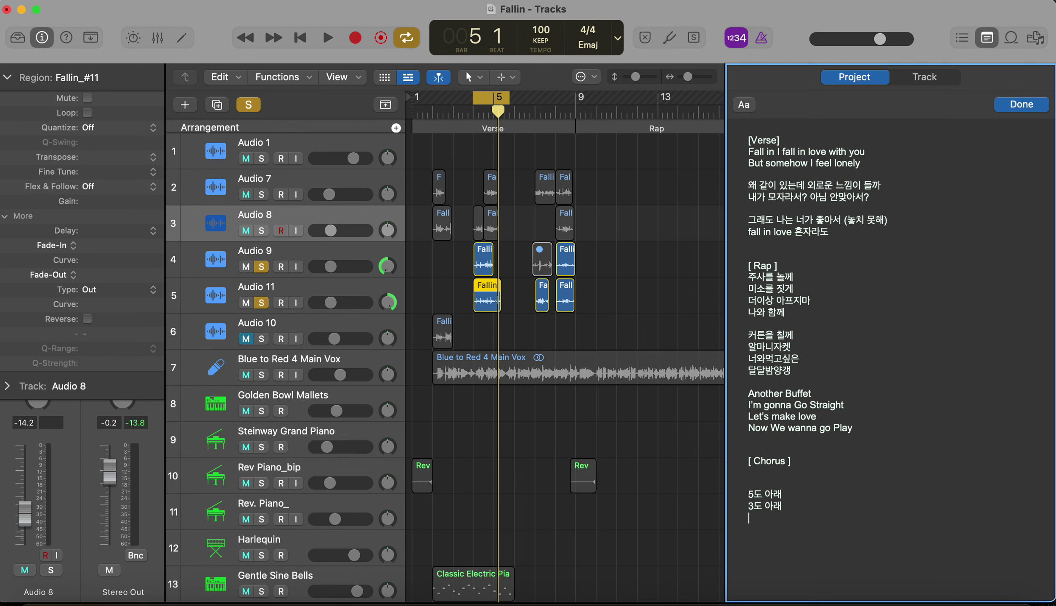
pyautogui.write('apdo')
pyautogui.click(484, 97)
pyautogui.hotkey('ctrl', 's')
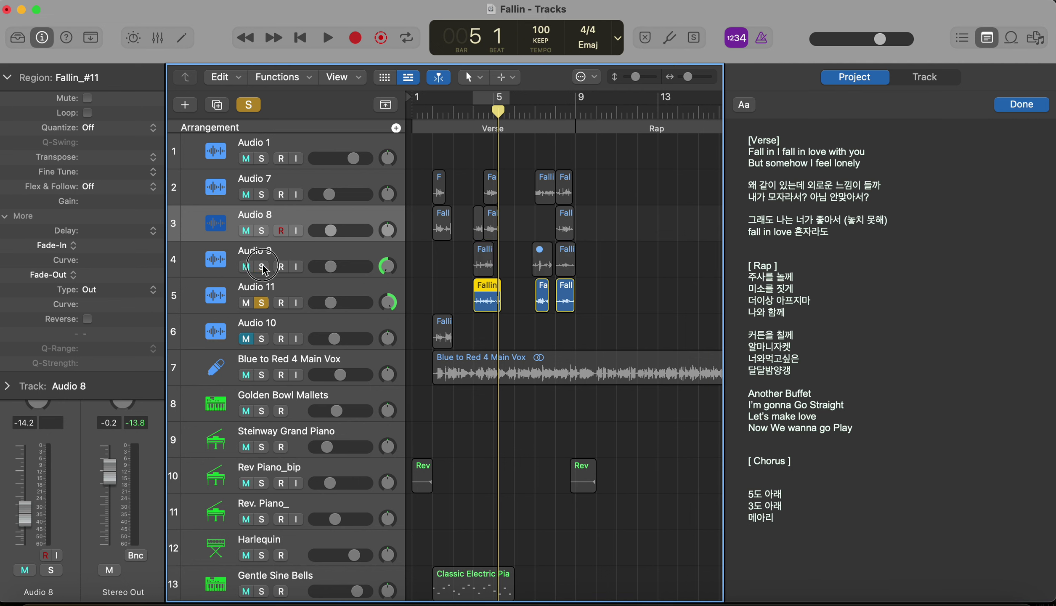
# Play back the passage around bar 7 with all the layers together and no track soloed.
pyautogui.click(545, 103)
pyautogui.press('space')
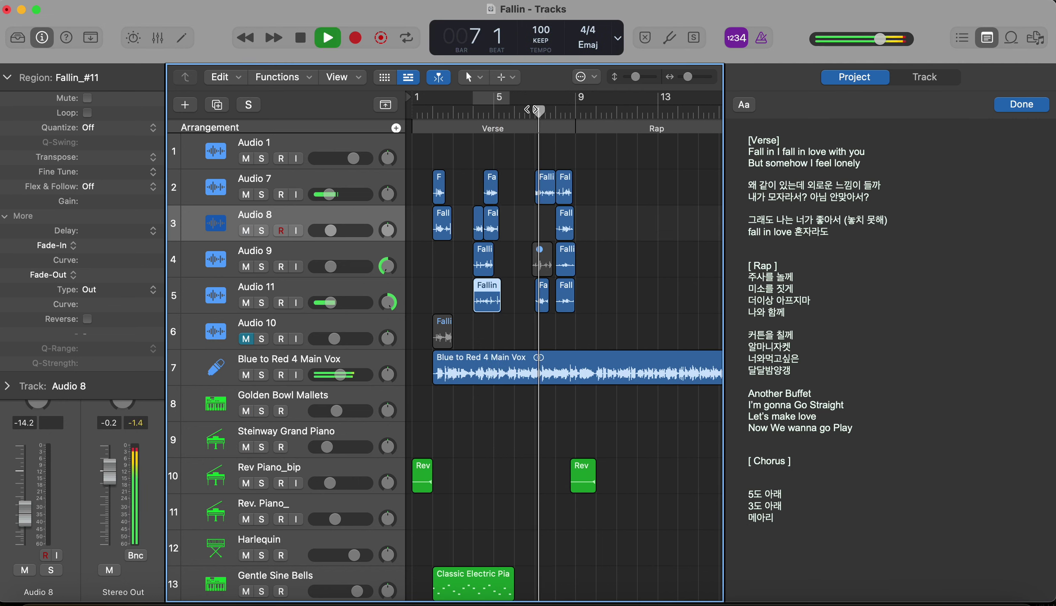
pyautogui.press('space')
# Listen to Audio 11 soloed around bar 7 and add the line "감탄사 효과음" below "메아리" in the project notes.
pyautogui.click(261, 302)
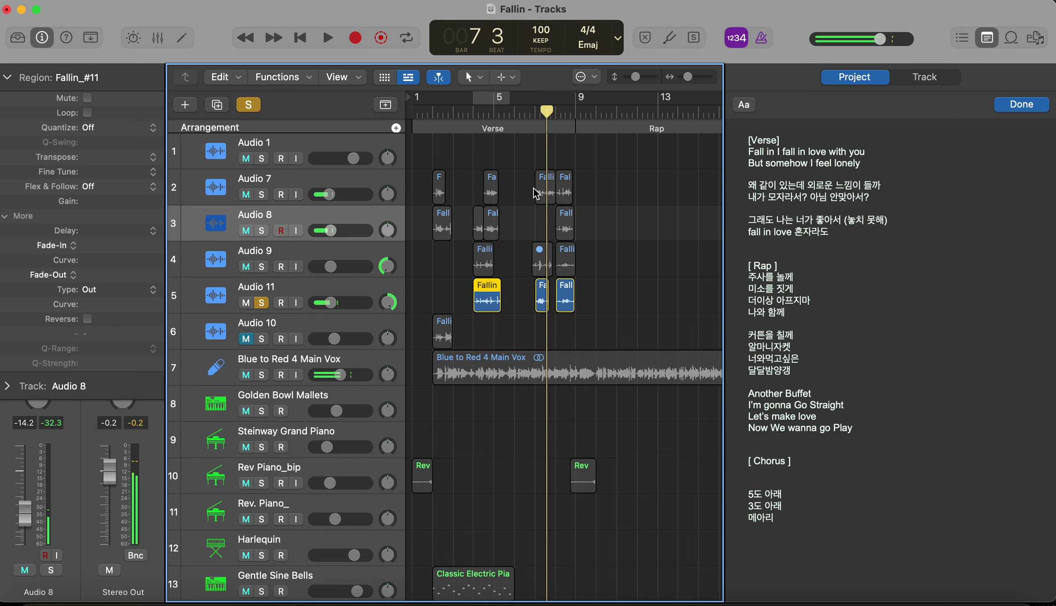
pyautogui.press('space')
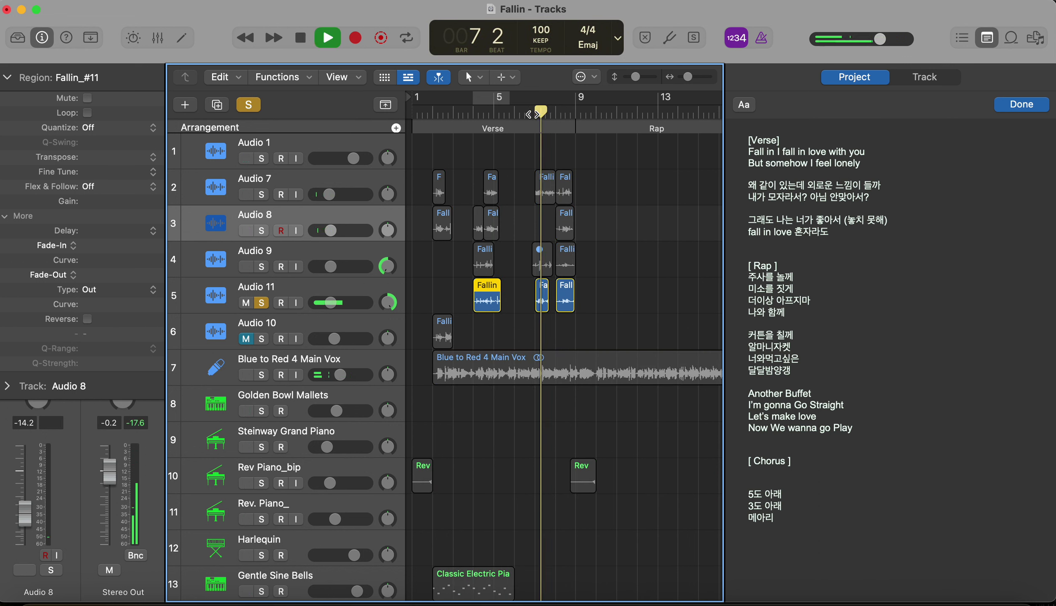
pyautogui.press('space')
pyautogui.click(266, 301)
pyautogui.click(266, 301)
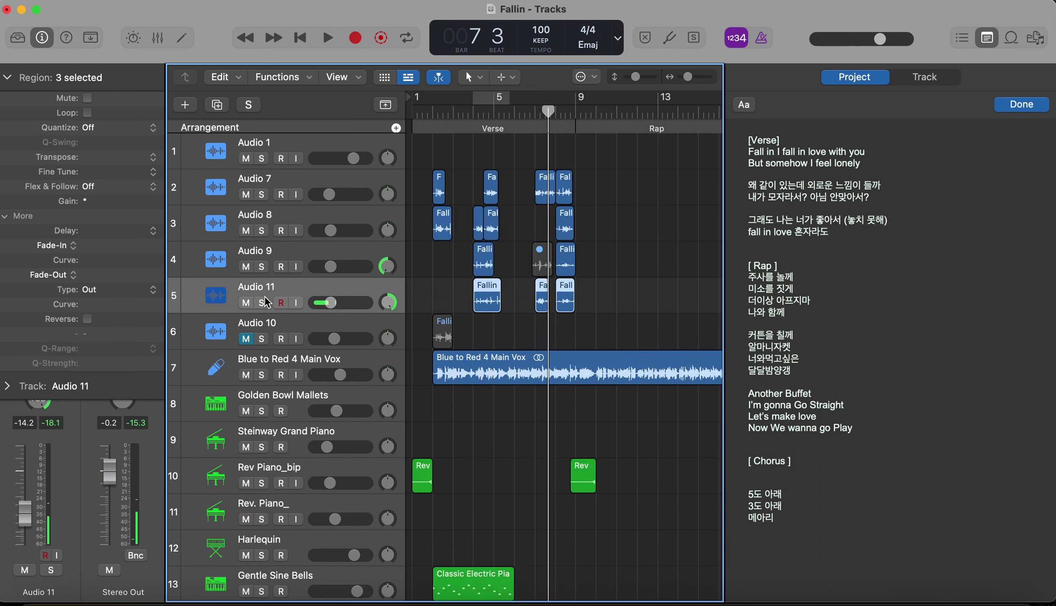
pyautogui.click(811, 524)
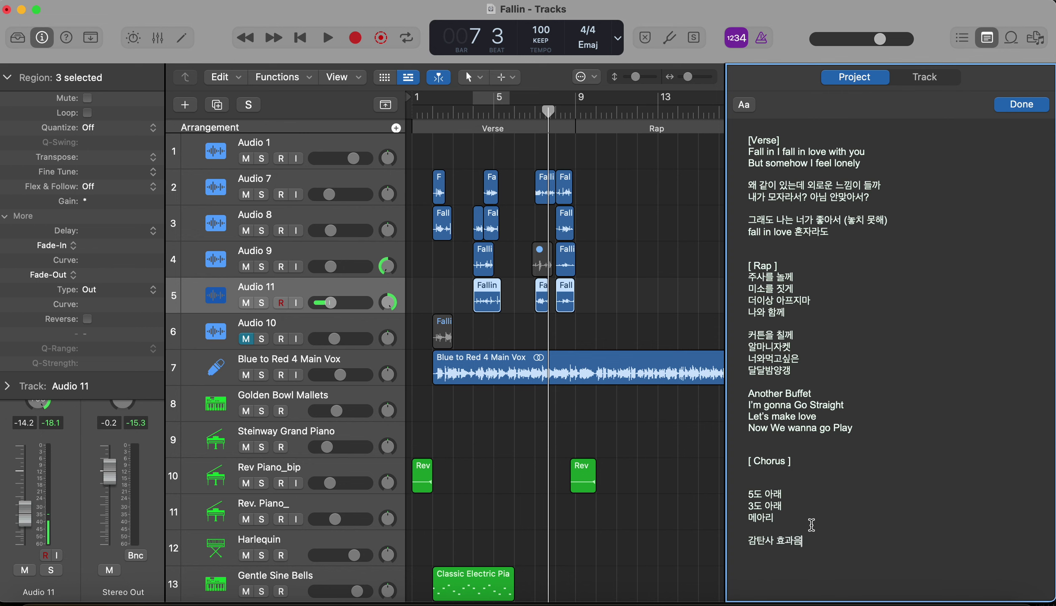
# Listen to Audio 7 soloed from bar 7 and turn its solo off again.
pyautogui.click(534, 122)
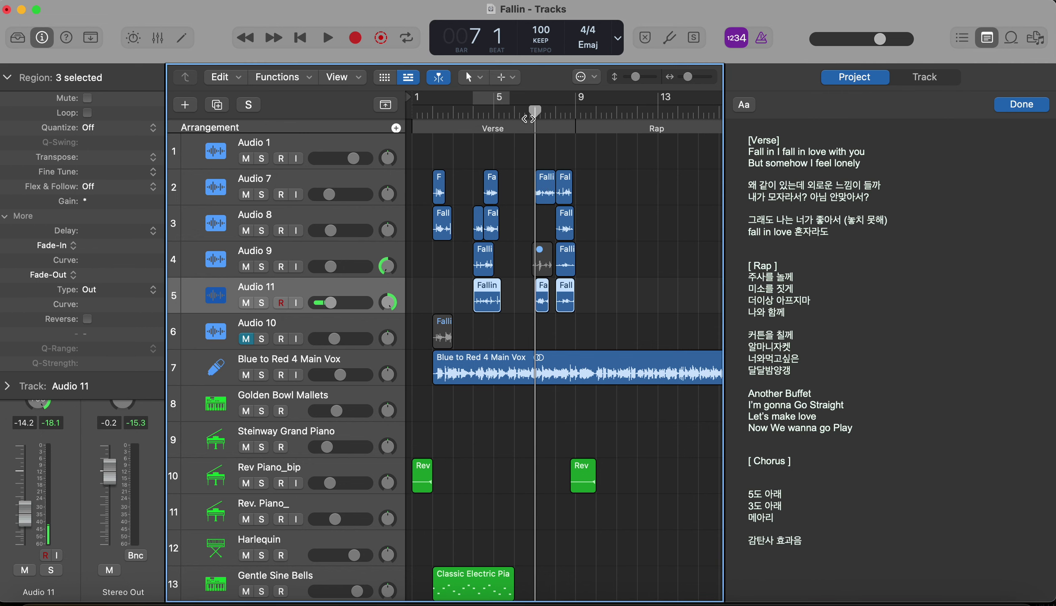
pyautogui.click(263, 194)
pyautogui.press('space')
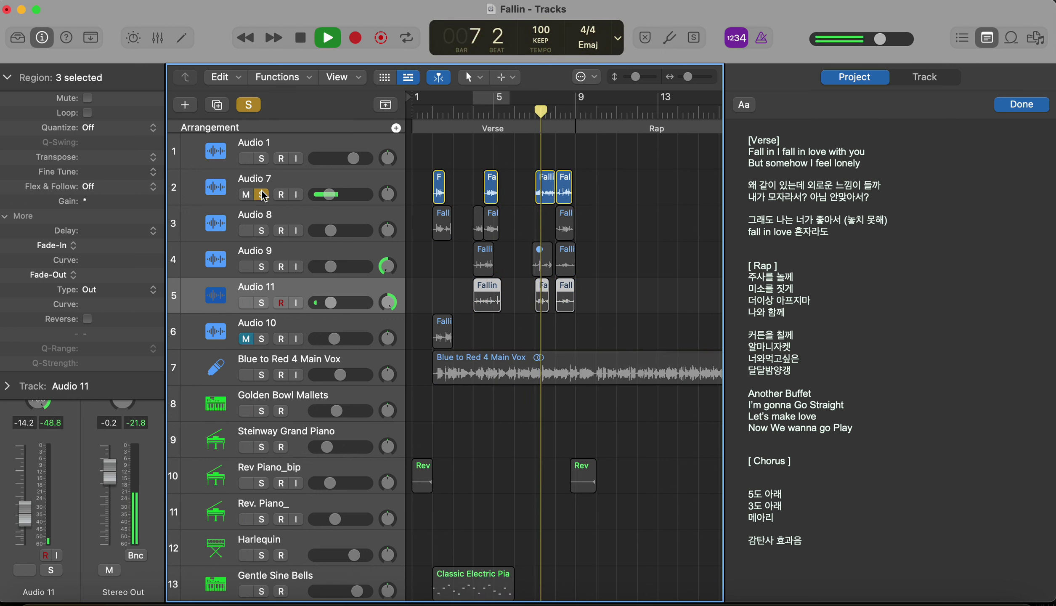
pyautogui.press('space')
pyautogui.press('space')
pyautogui.press('space')
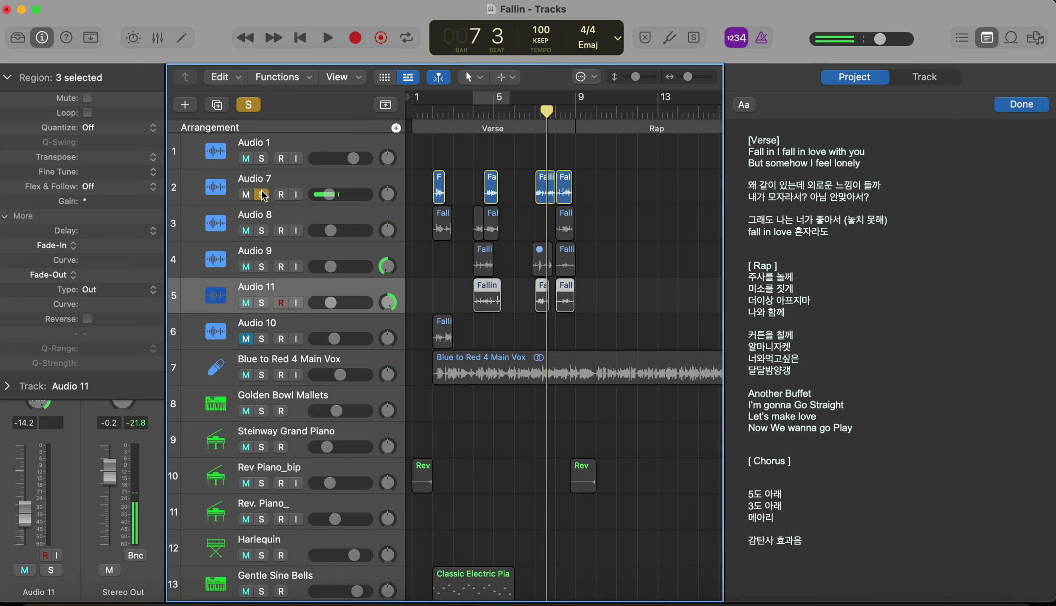
pyautogui.click(263, 194)
# Listen to the Blue to Red 4 Main Vox track soloed from bar 7 for comparison, and turn its solo off.
pyautogui.click(538, 131)
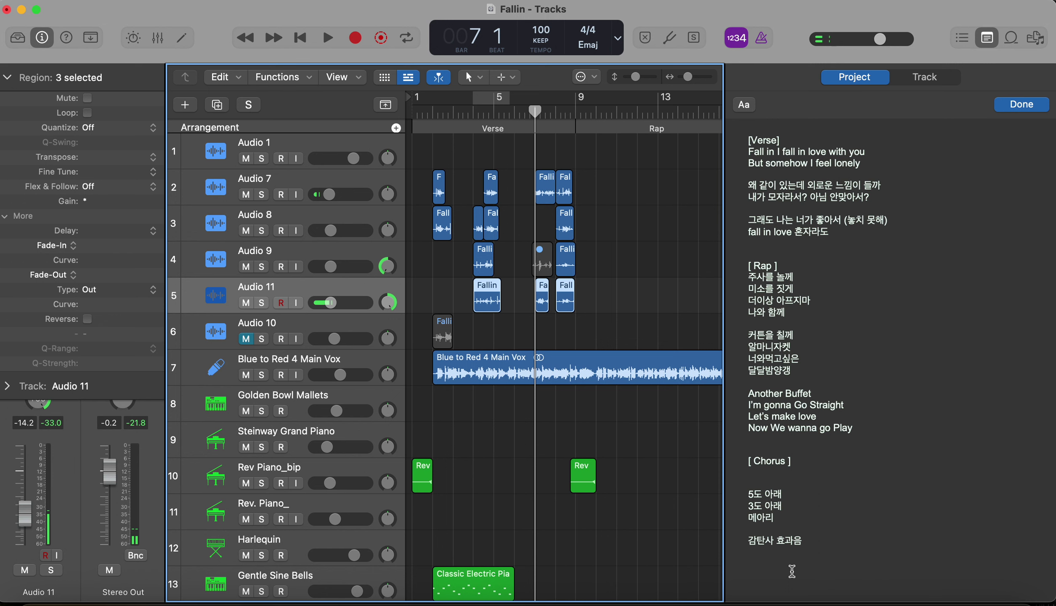
pyautogui.click(262, 374)
pyautogui.press('space')
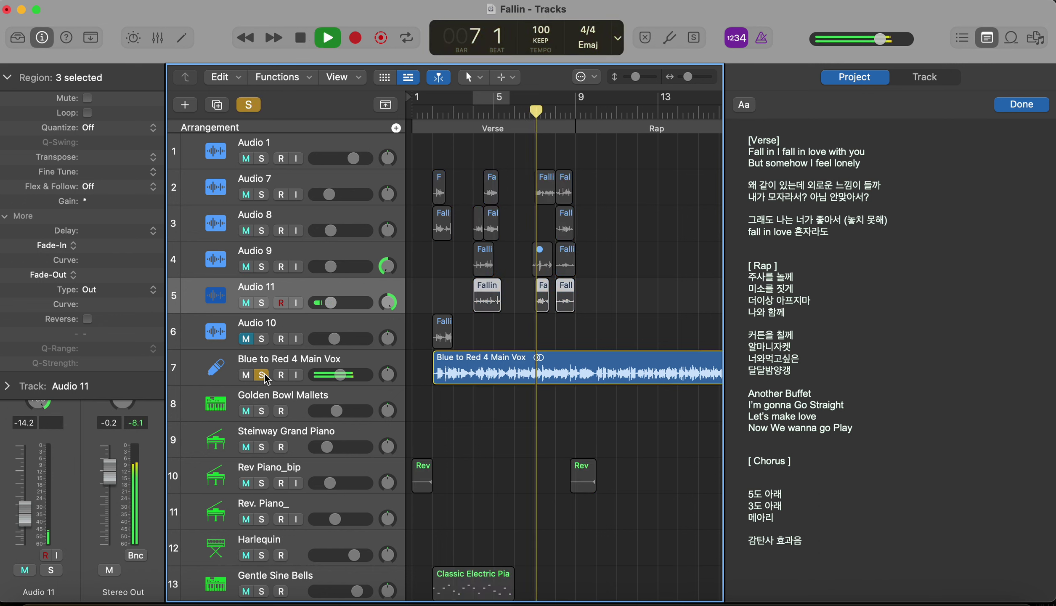
pyautogui.press('space')
pyautogui.click(261, 375)
# Listen to Audio 7 soloed in bar 7 once more and add the line "유니즌" to the end of the project notes.
pyautogui.click(262, 196)
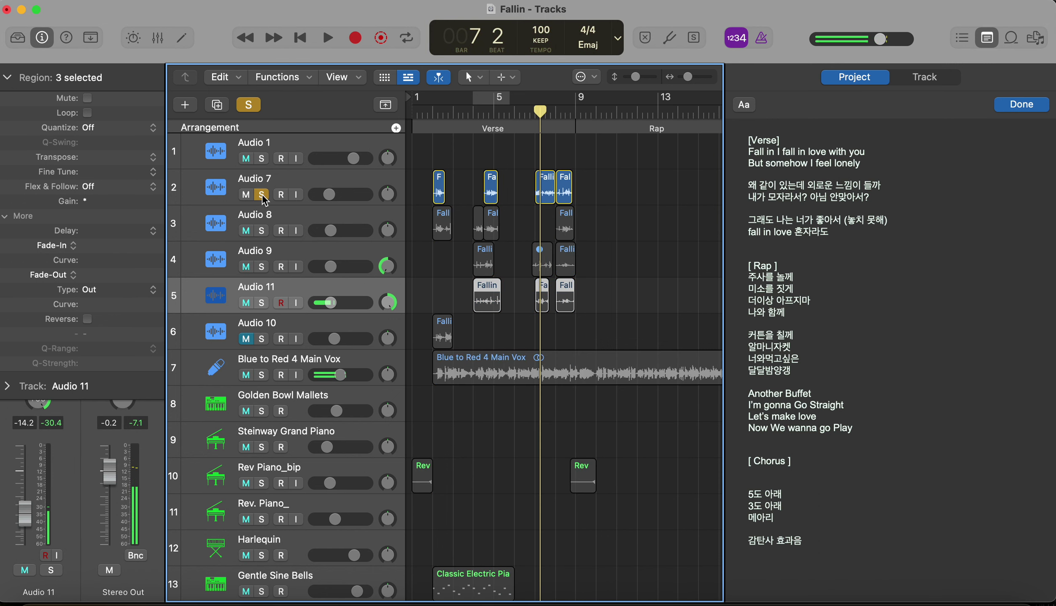
pyautogui.press('space')
pyautogui.press('space')
pyautogui.click(261, 196)
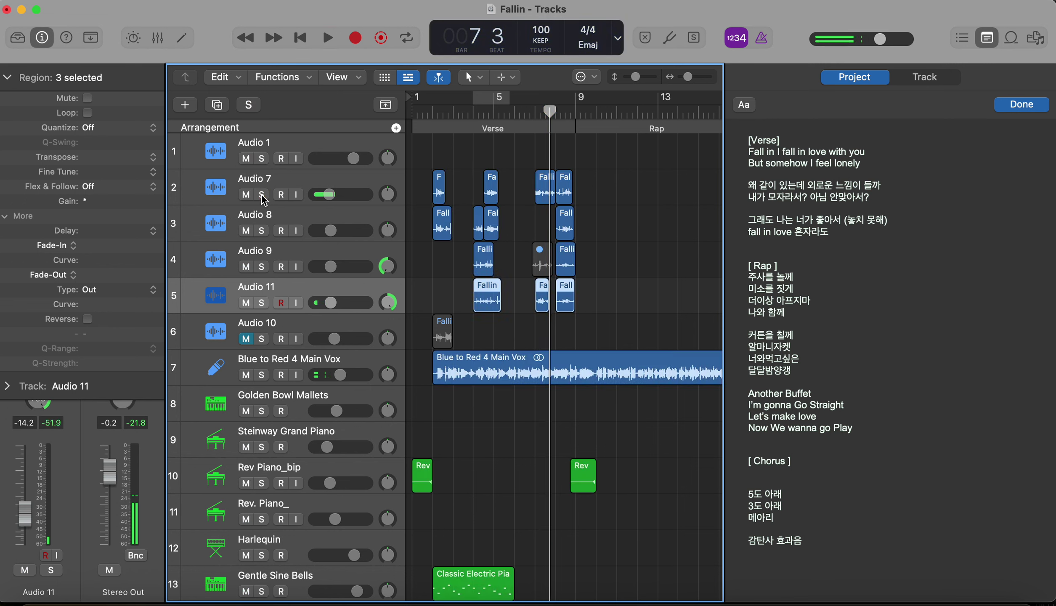
pyautogui.click(827, 543)
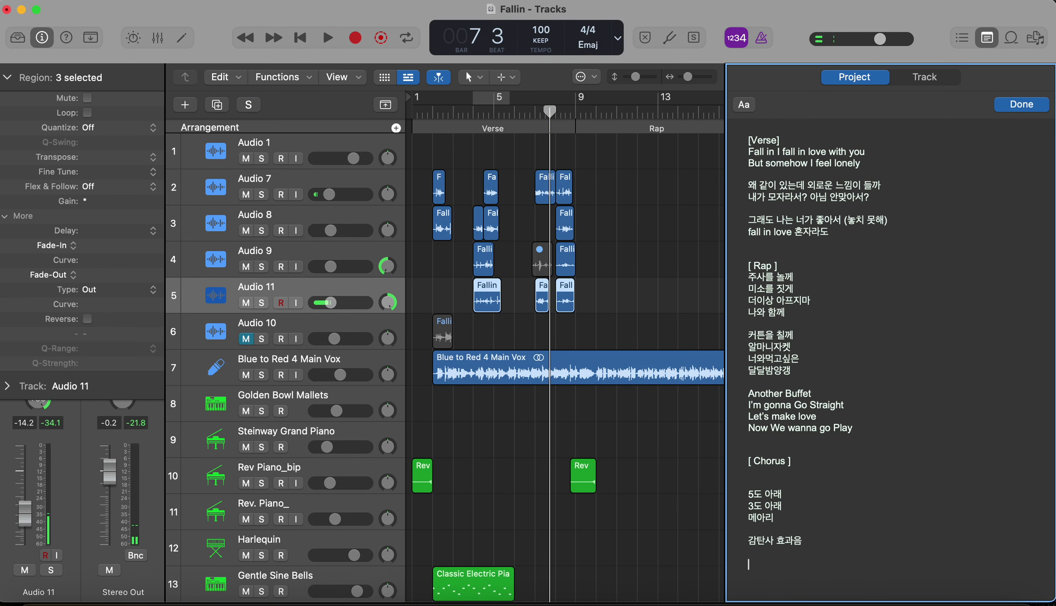
pyautogui.write('db')
# Play back all the unmuted layers together from bar 7, and again from bar 8 into the Rap section.
pyautogui.click(534, 117)
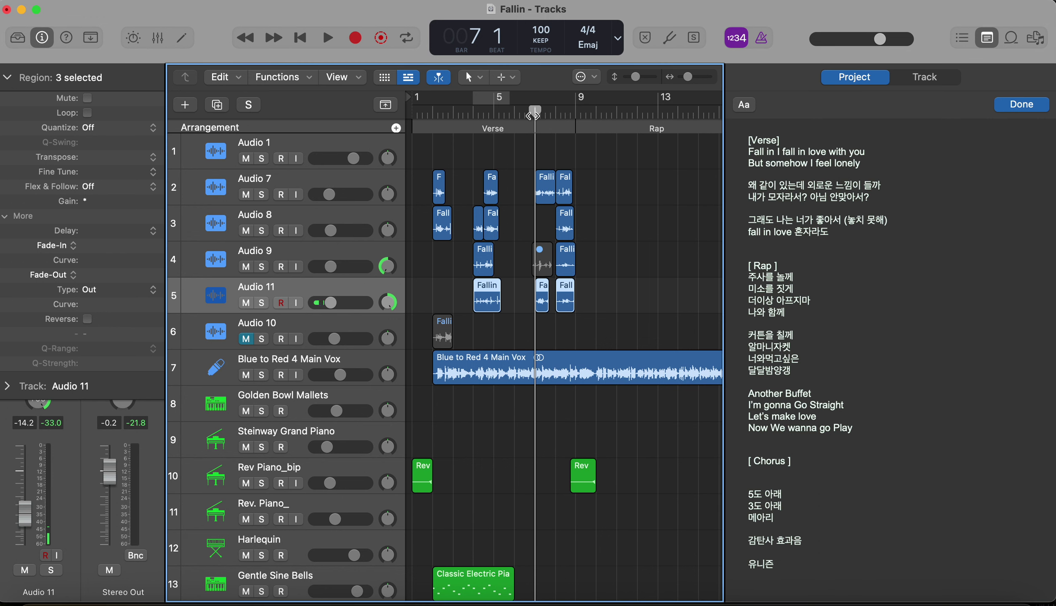
pyautogui.press('space')
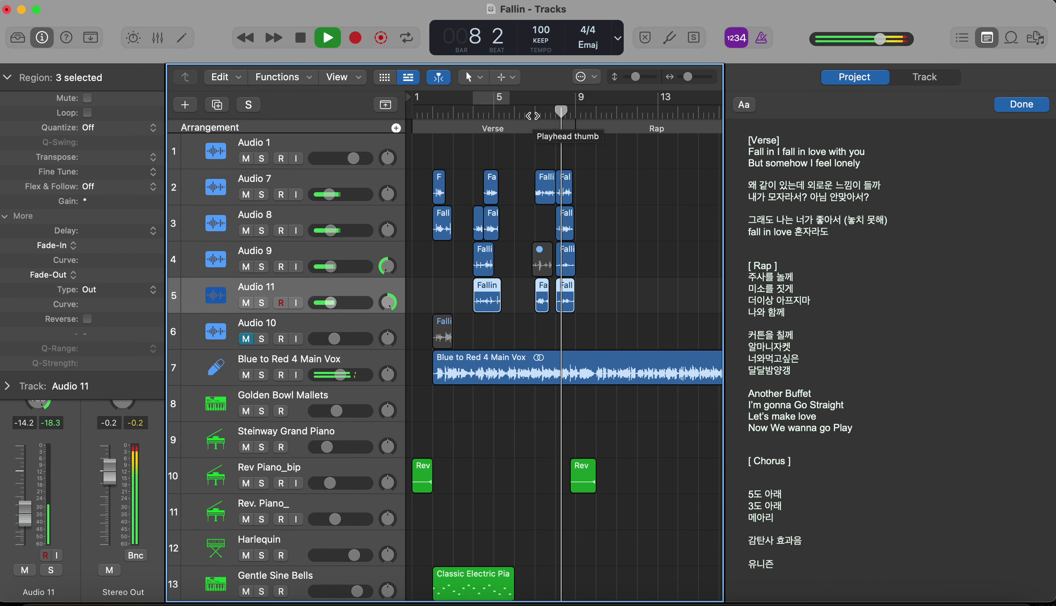
pyautogui.press('space')
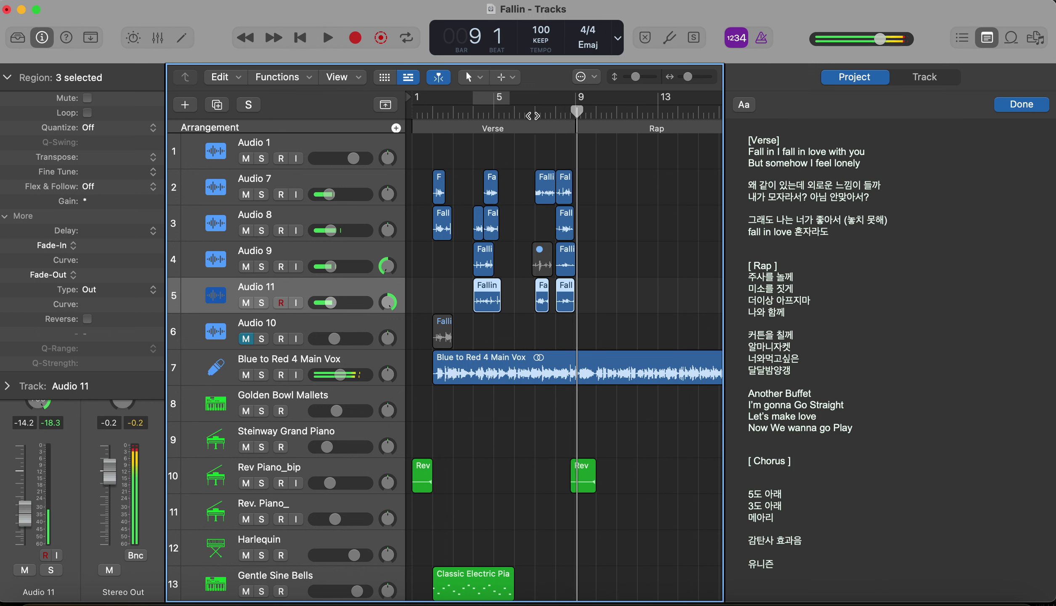
pyautogui.click(554, 112)
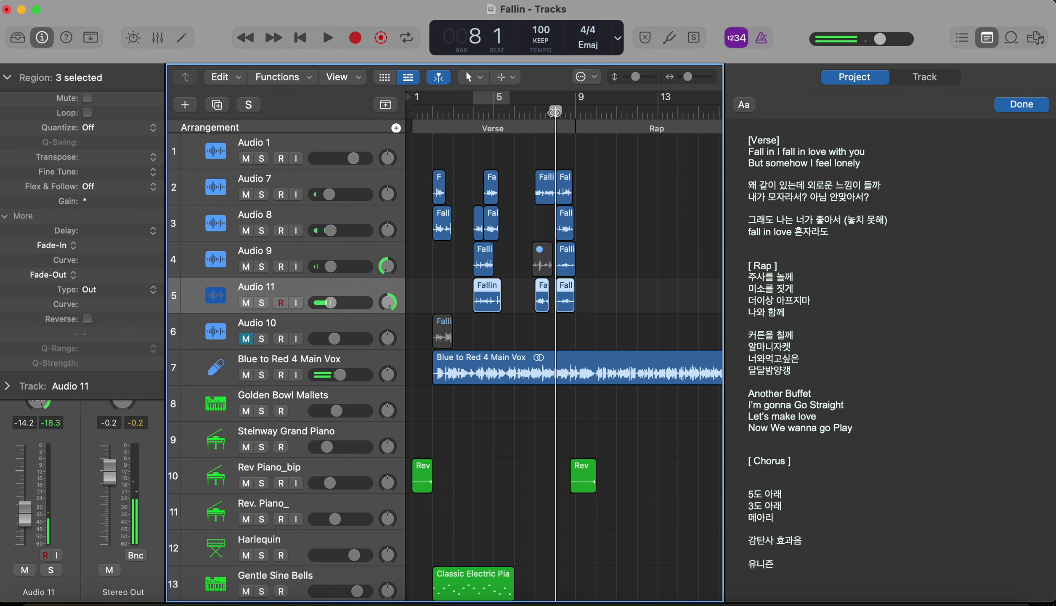
pyautogui.press('space')
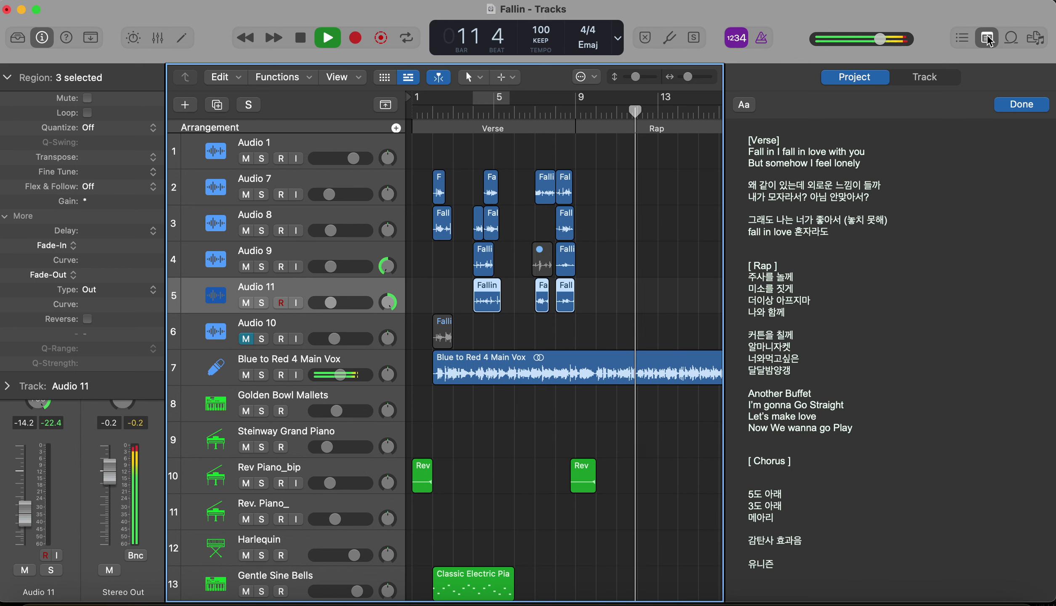
pyautogui.scroll(-1, 948, 218)
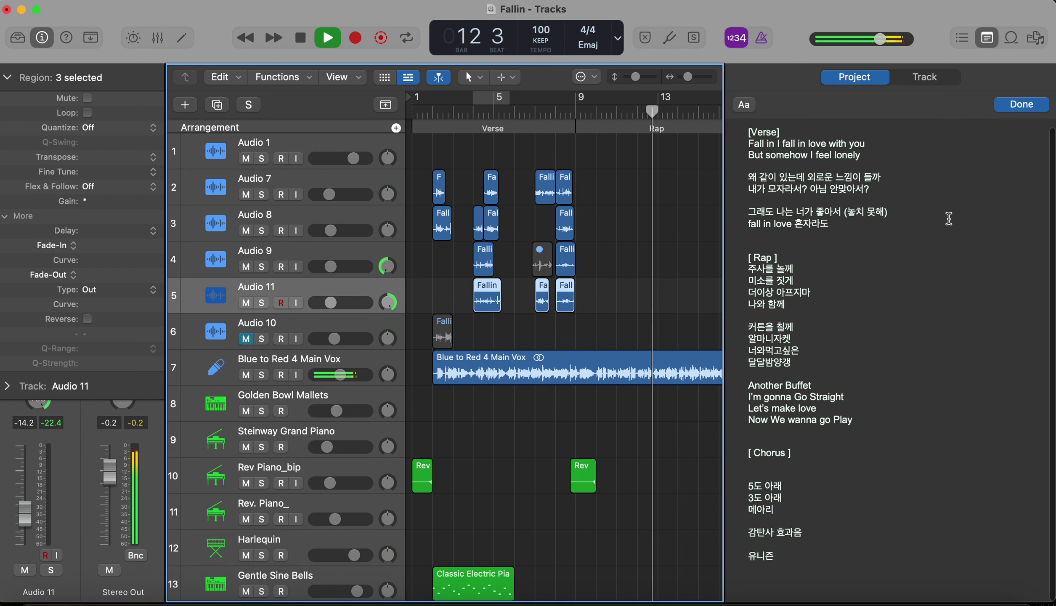